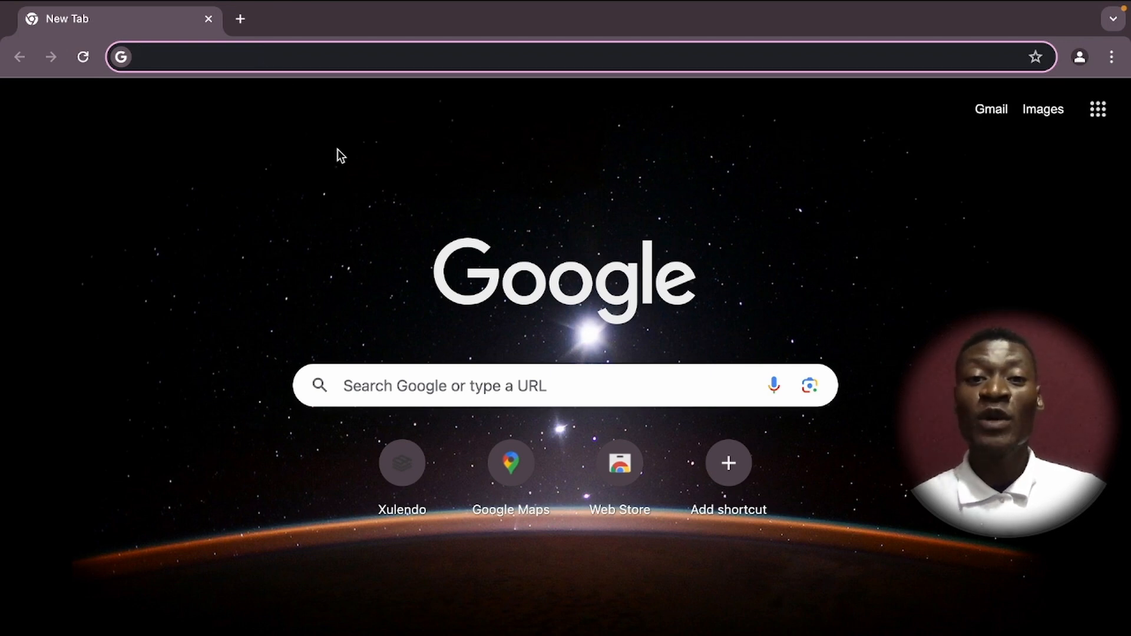
Load xulendo.org in Chrome by accepting the address-bar autocomplete for 'xule'.
text(xulendo.org)
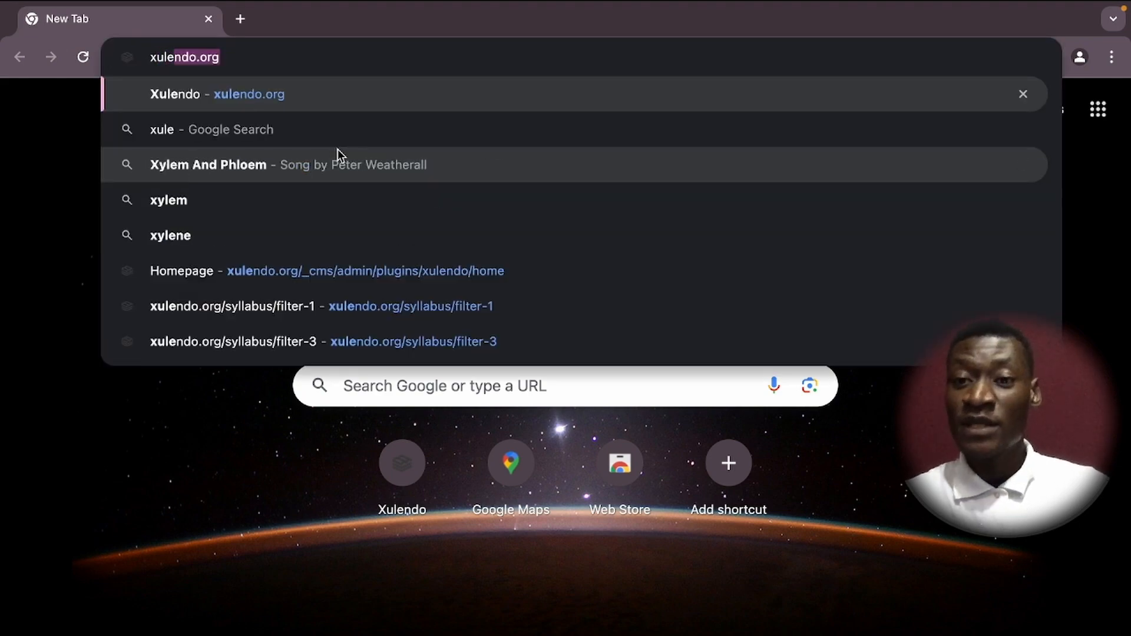
key(Right)
key(Return)
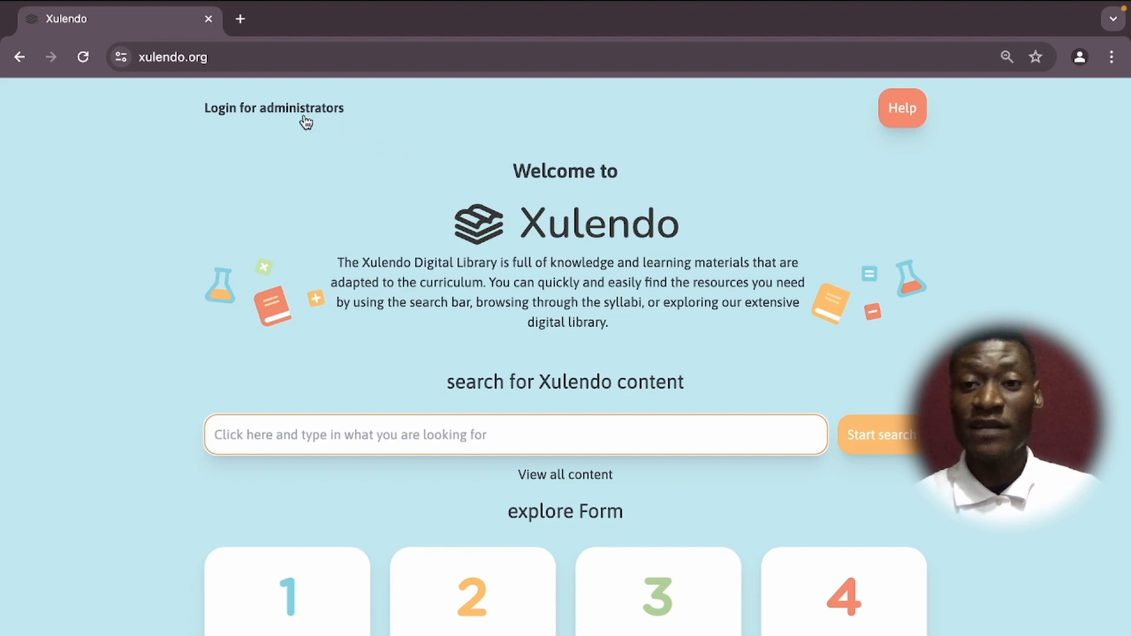
Open the administrator login in a new tab and enter the saved admin e-mail and account password.
click(279, 110)
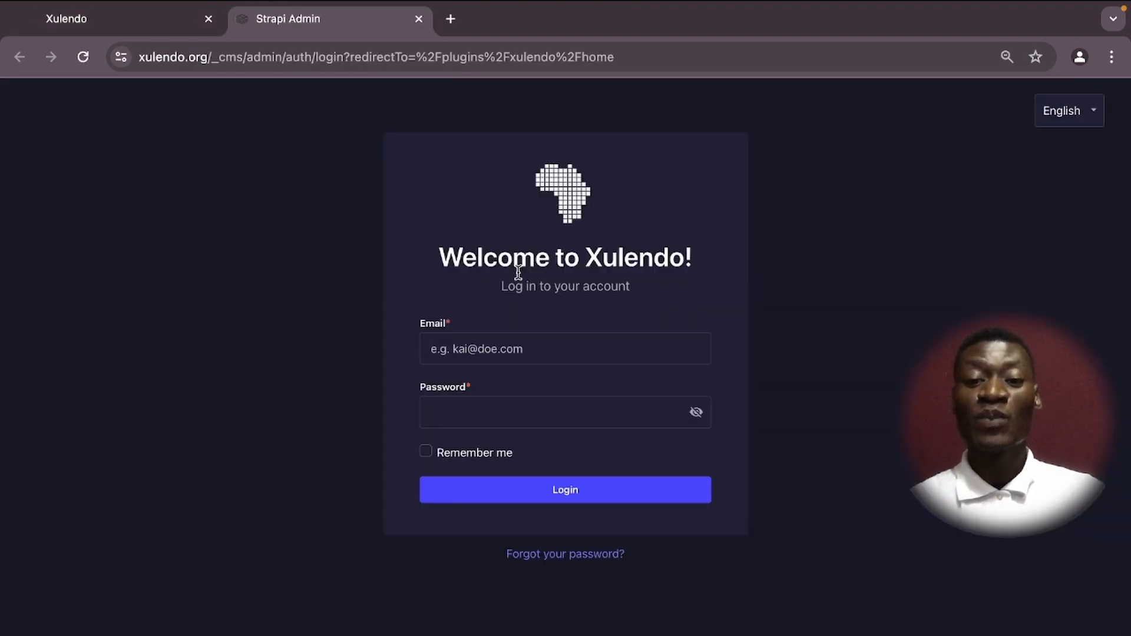
click(499, 349)
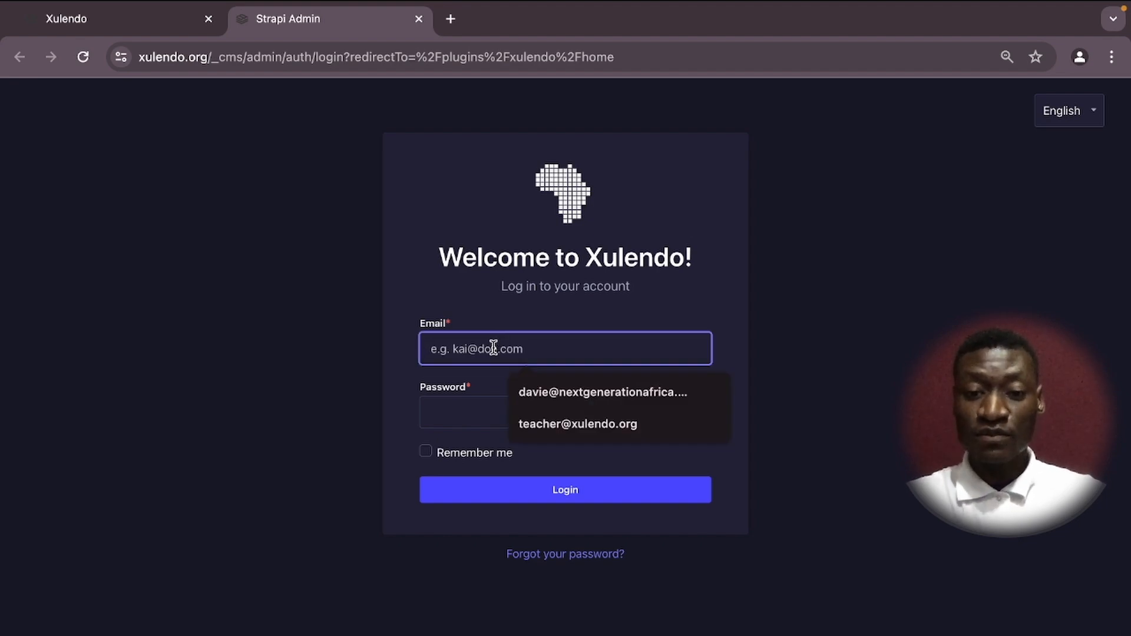
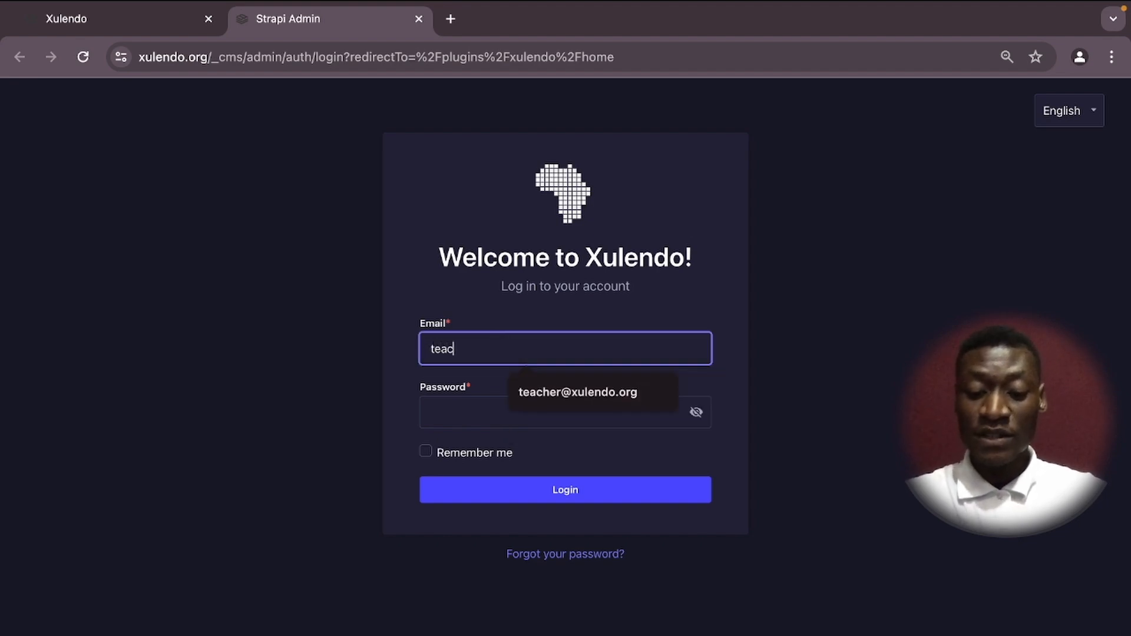
click(539, 394)
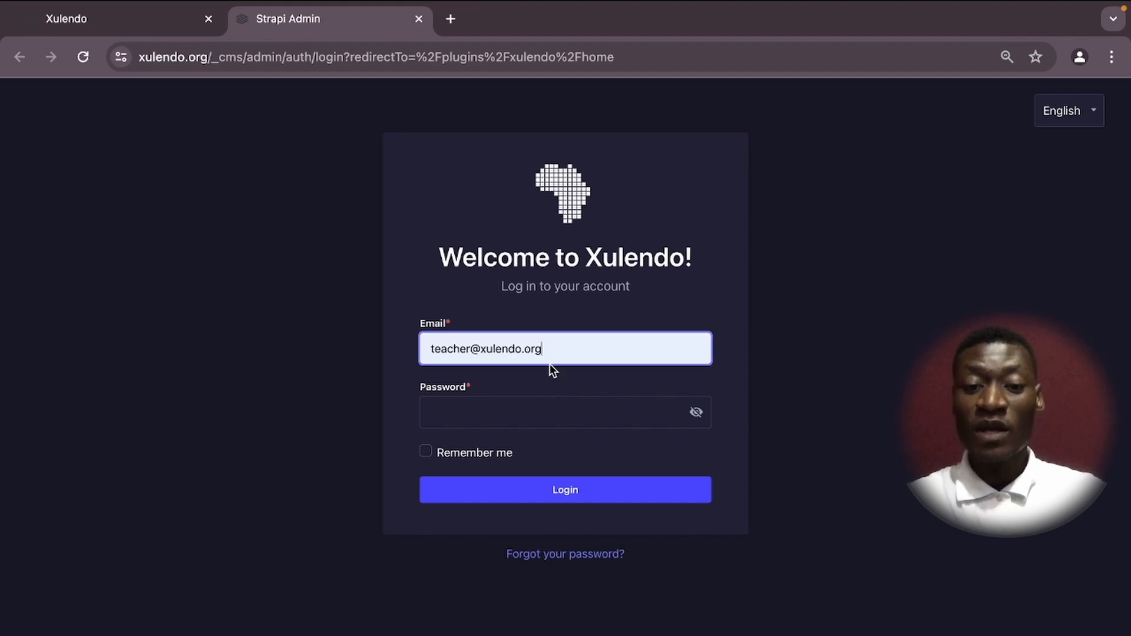
click(468, 412)
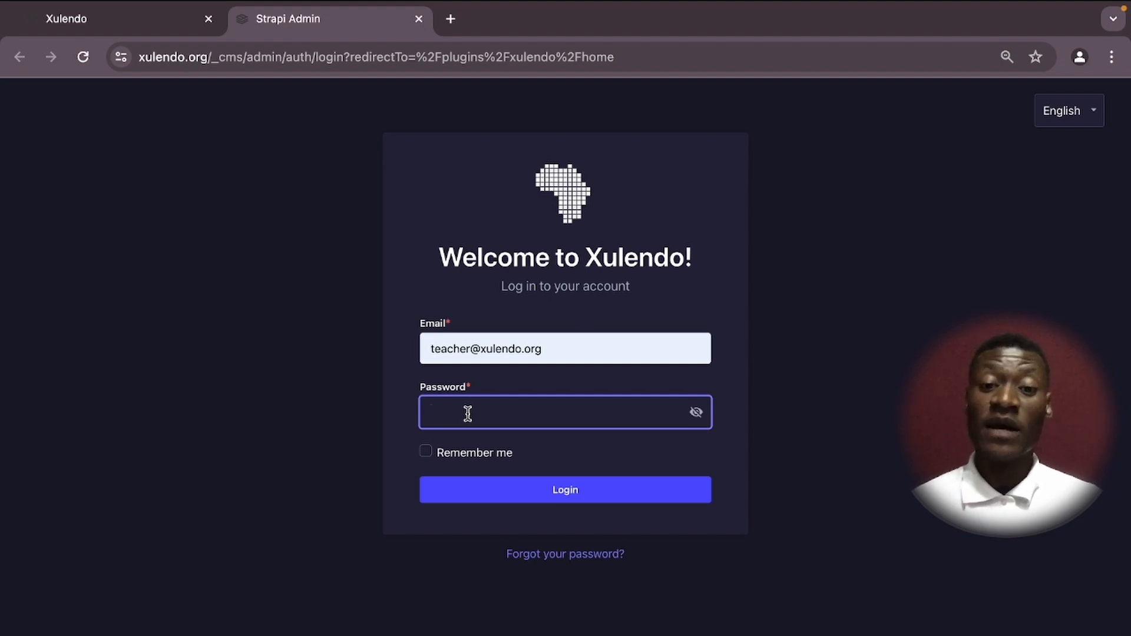
key(ctrl+v)
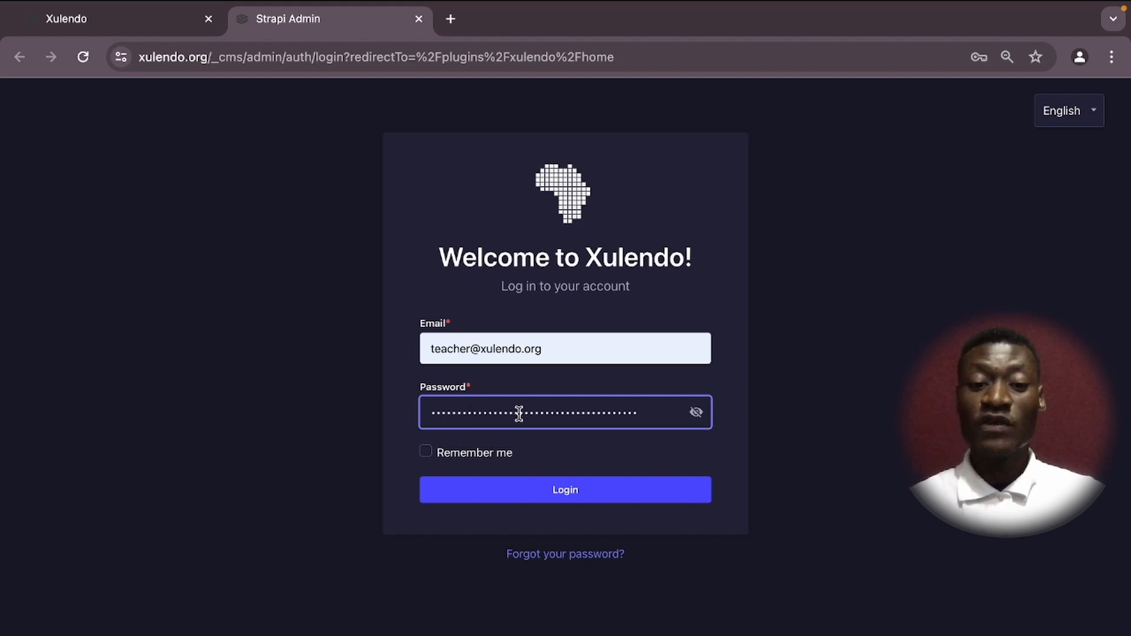
Submit the login, then reload until the Welcome to Xulendo! dashboard appears.
click(569, 497)
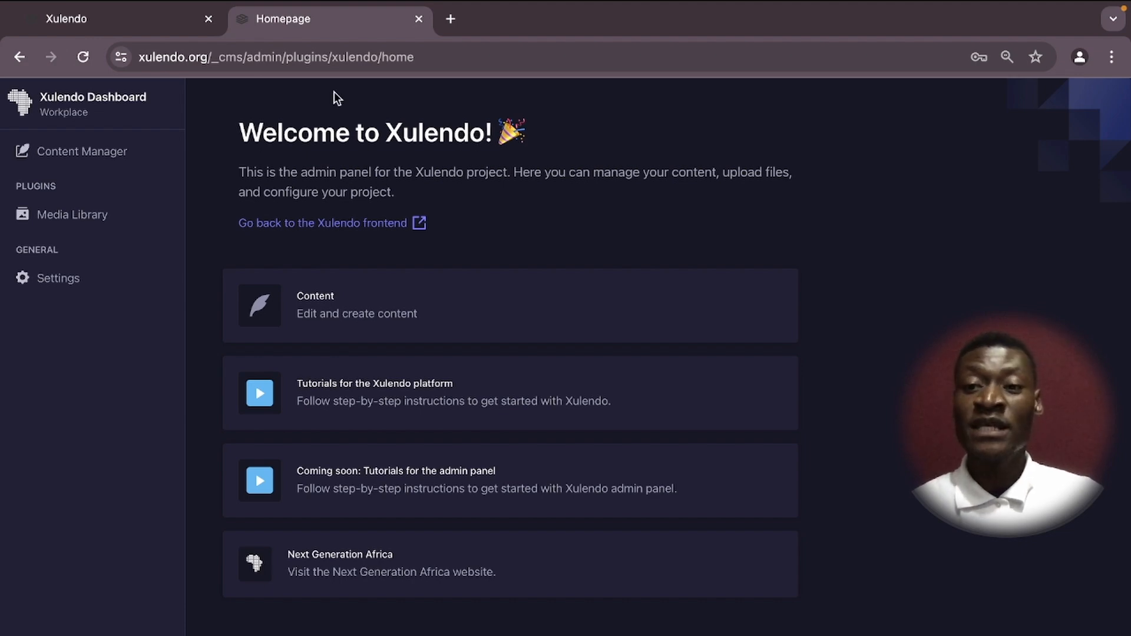
click(83, 57)
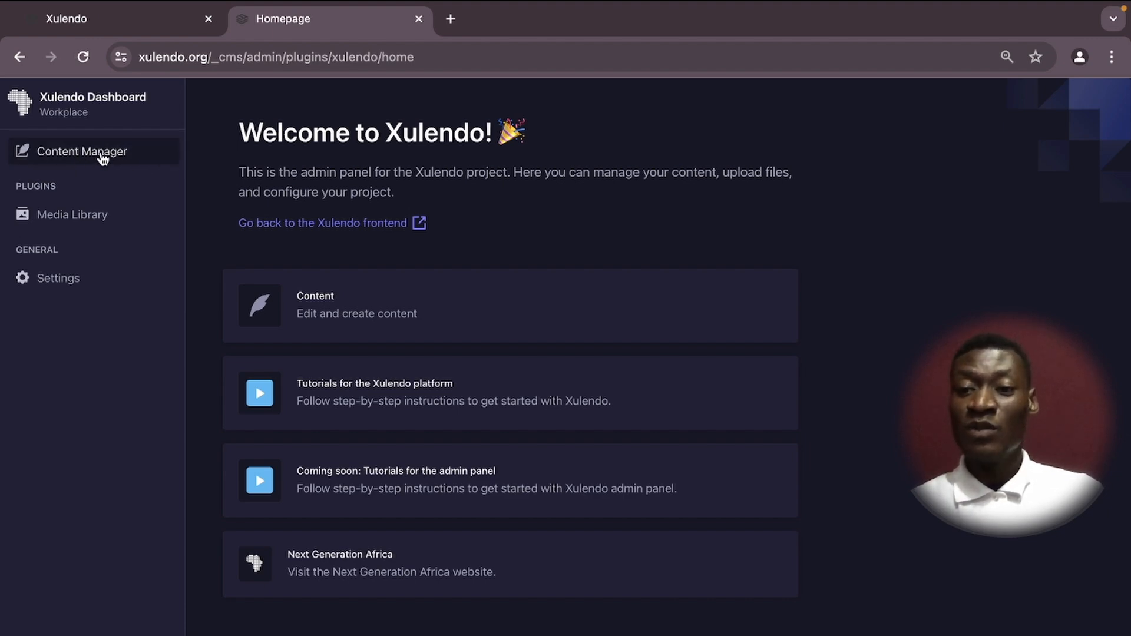
Go to the empty Content collection list in the Content Manager and start a new entry.
click(368, 300)
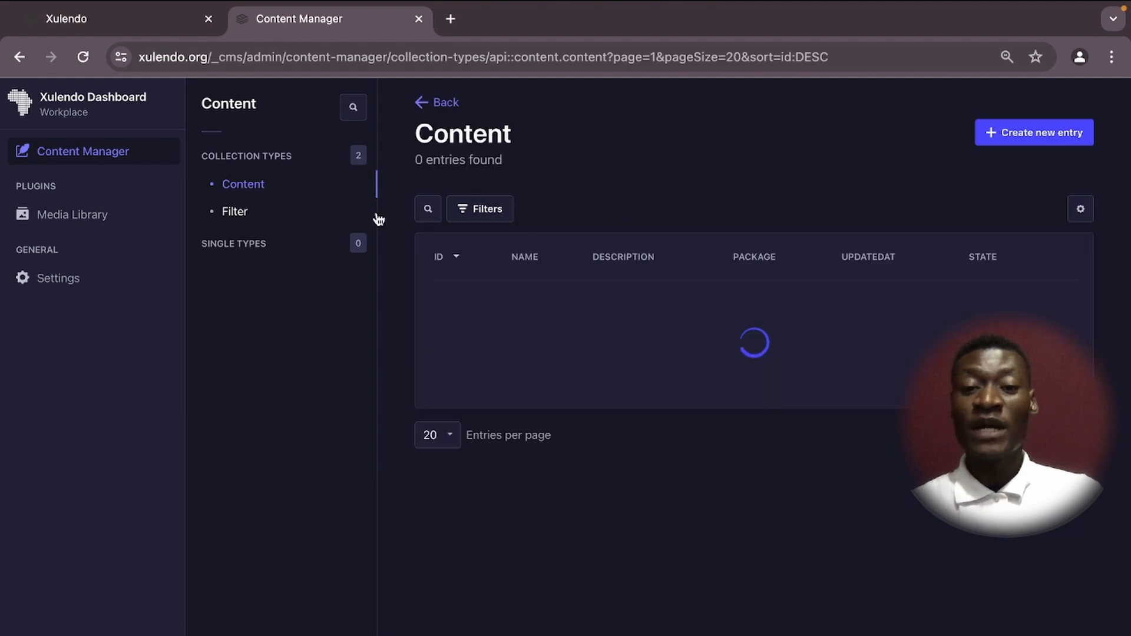
click(19, 56)
click(79, 153)
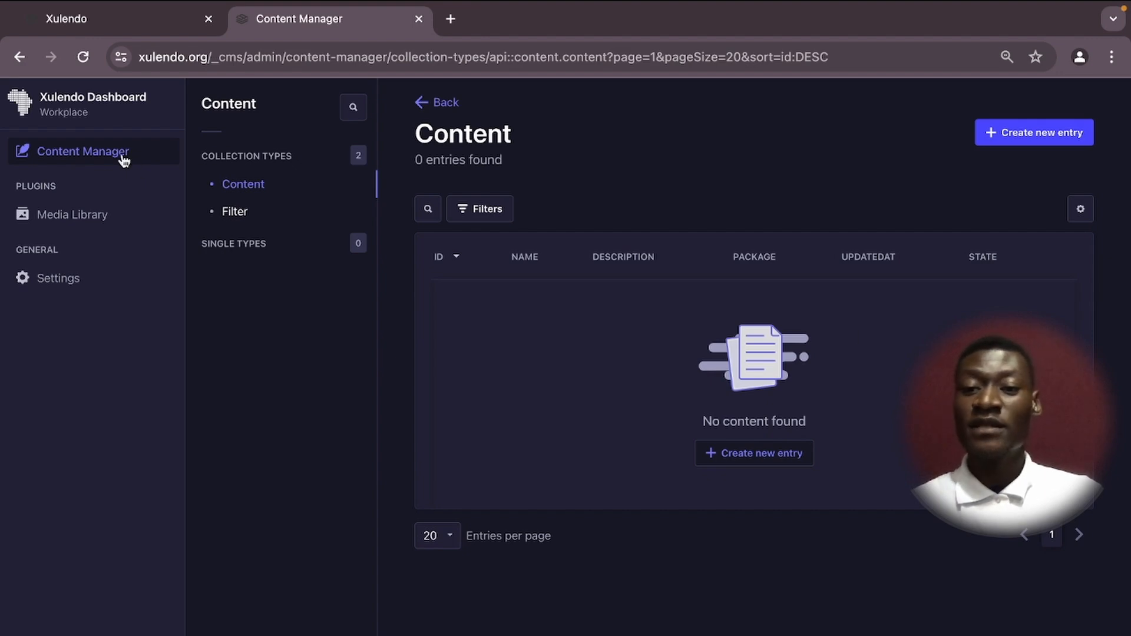
click(19, 57)
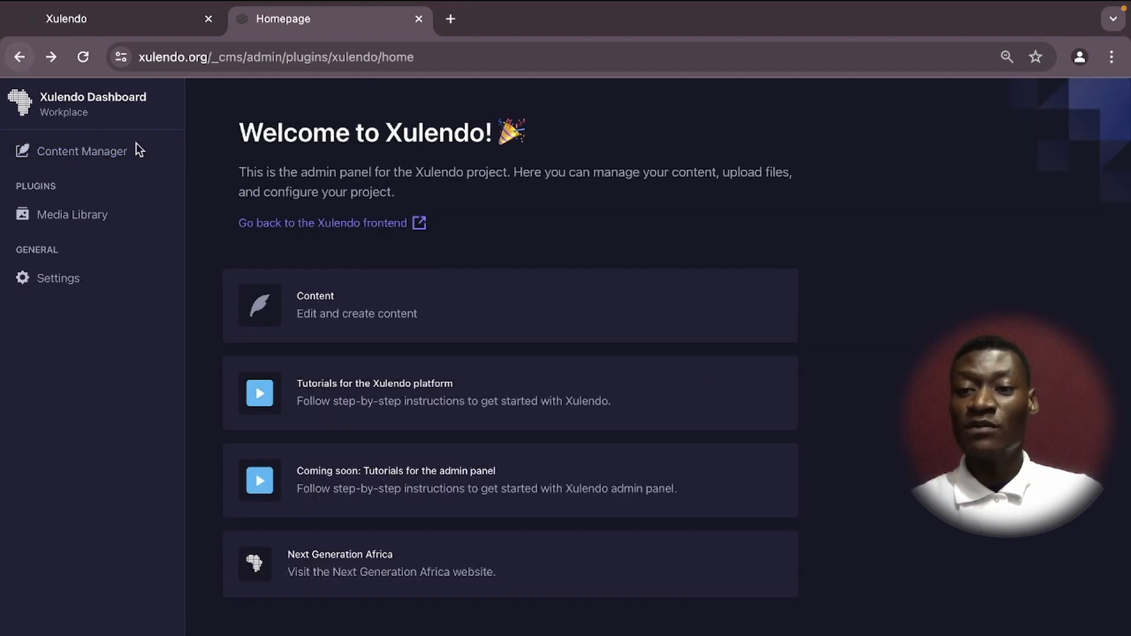
click(88, 155)
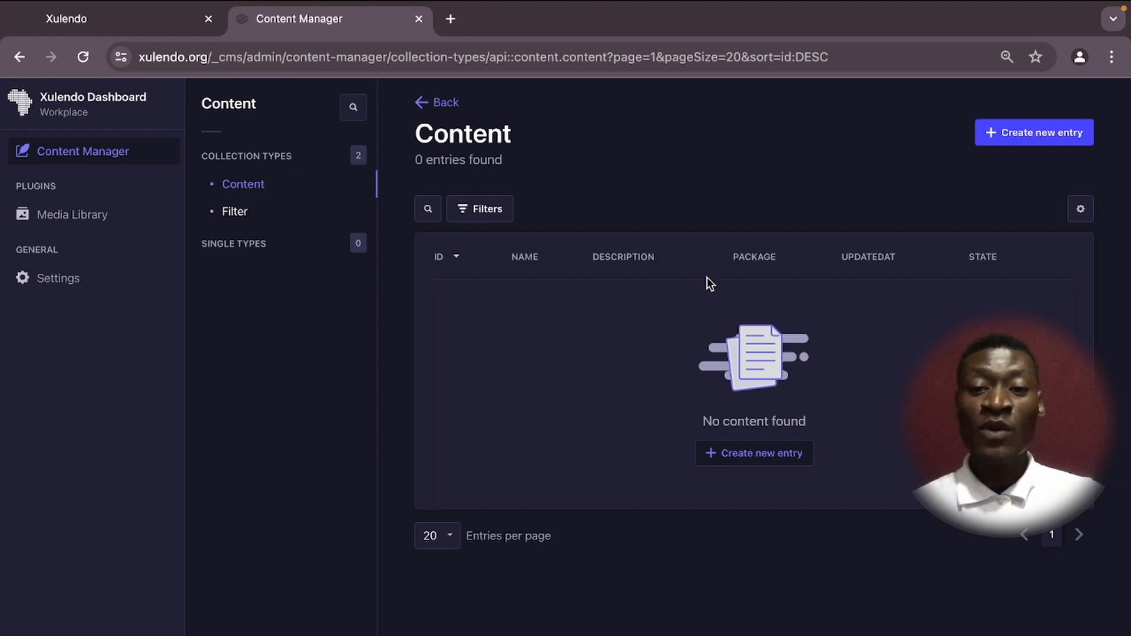
click(1014, 134)
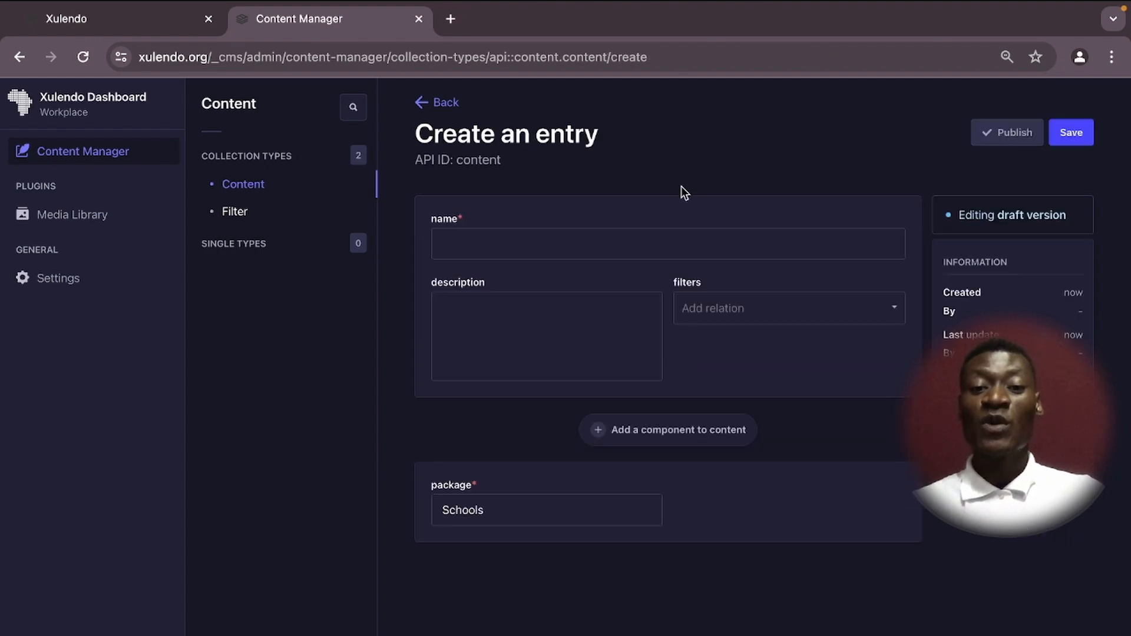
Set the new entry's name to 'Xulendo admin video'.
click(483, 241)
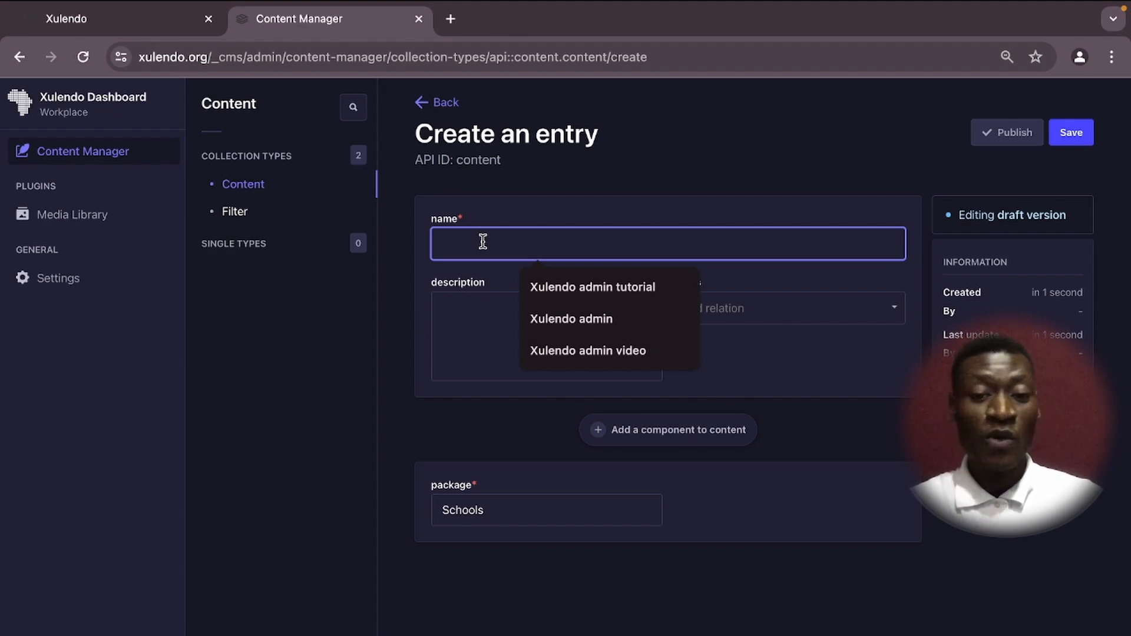
text(Xukle)
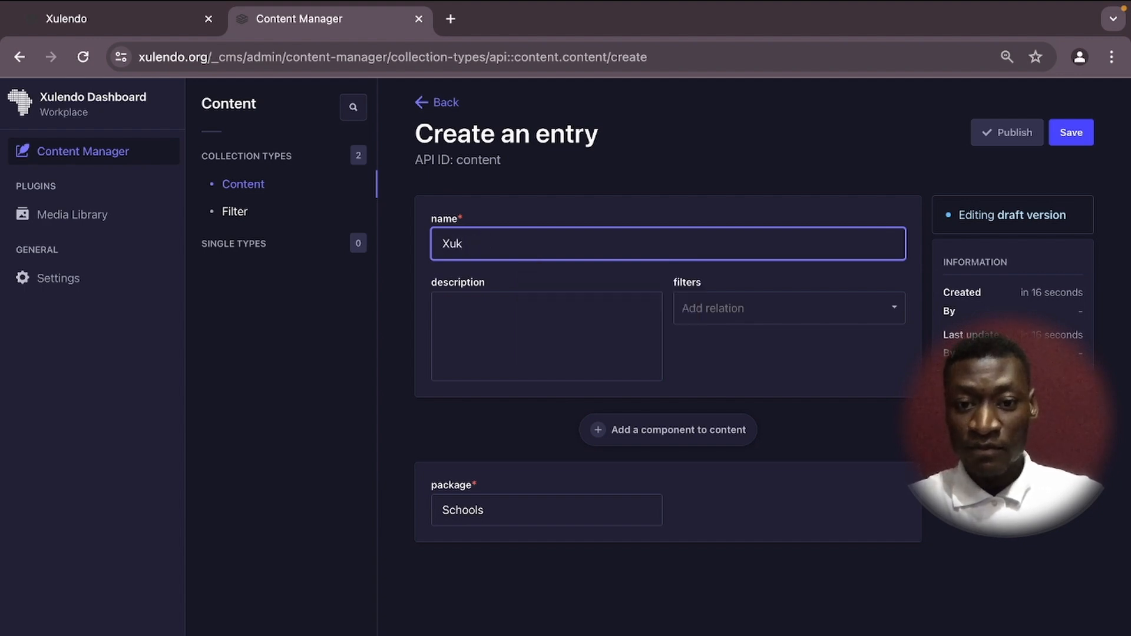
key(BackSpace)
text(lendo)
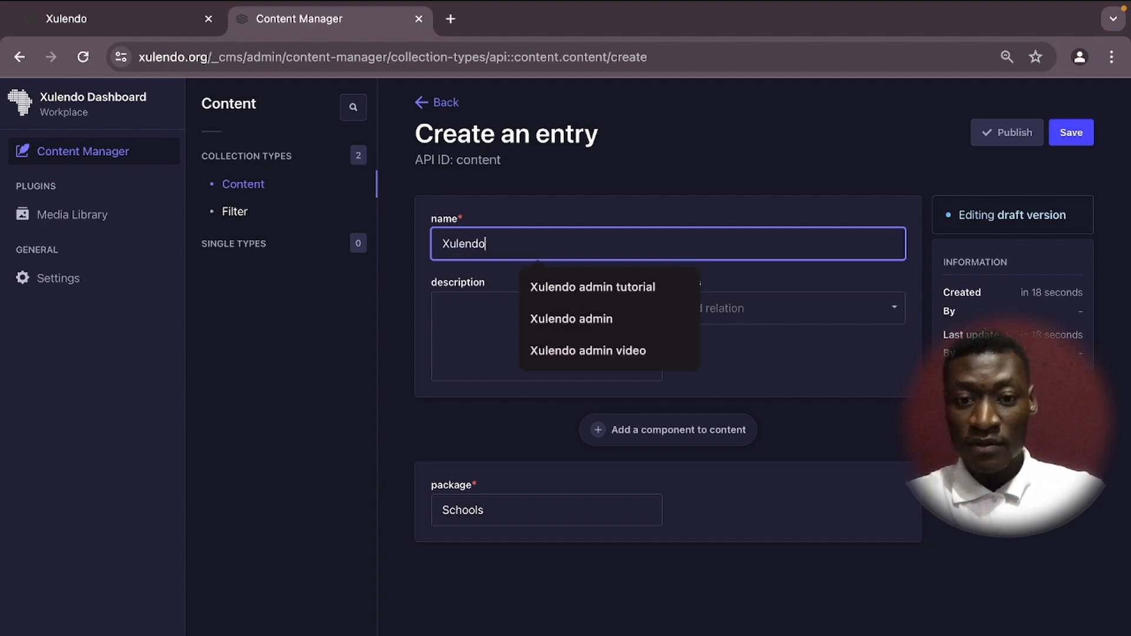
click(571, 352)
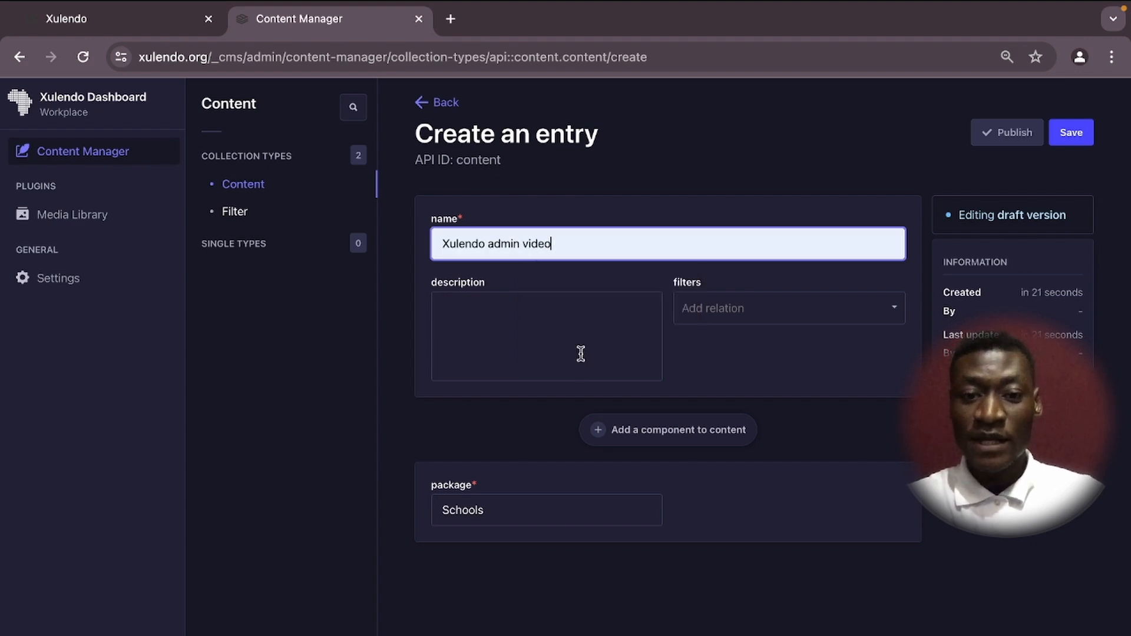
Write the description 'This video is for xulendo experts who want to upload their own material to the platform'.
click(472, 320)
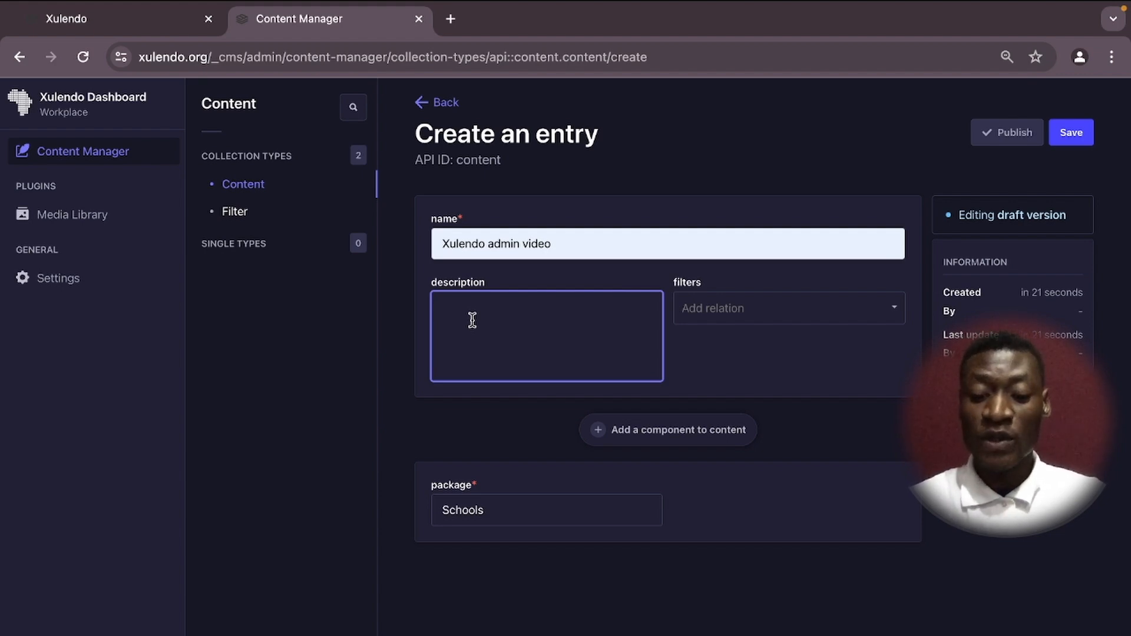
text(This v)
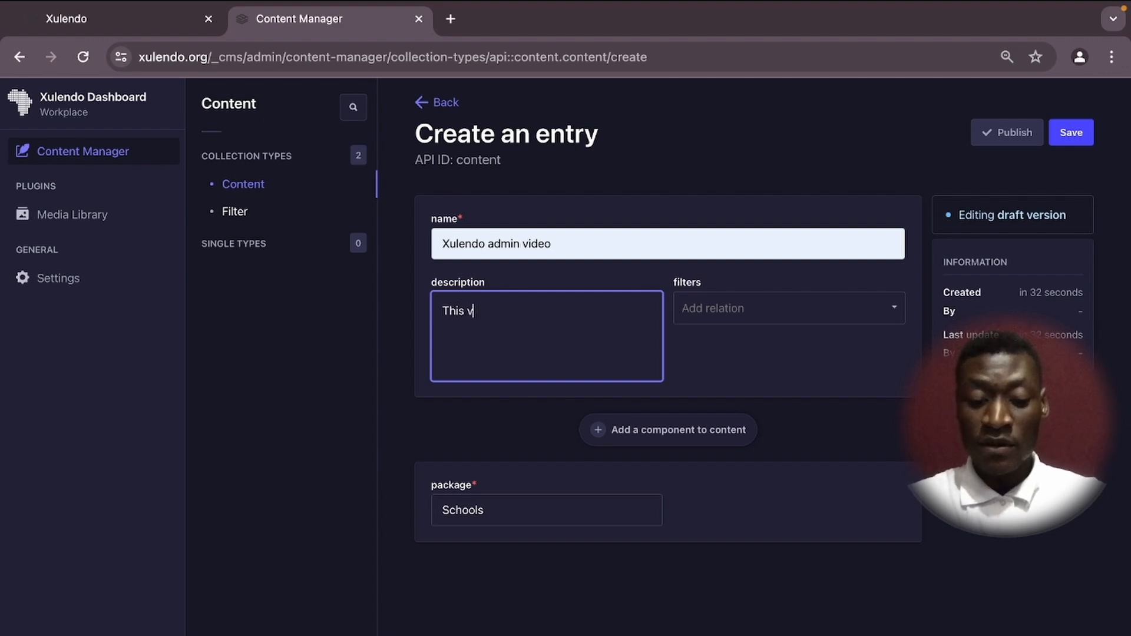
text(er)
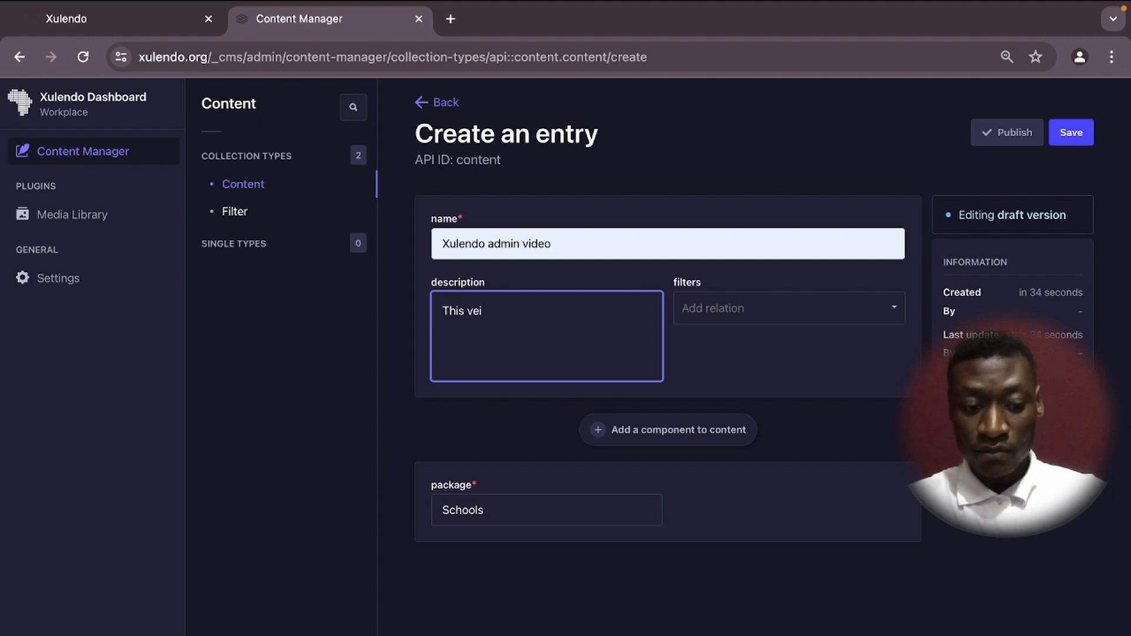
key(BackSpace)
key(BackSpace)
text(ide)
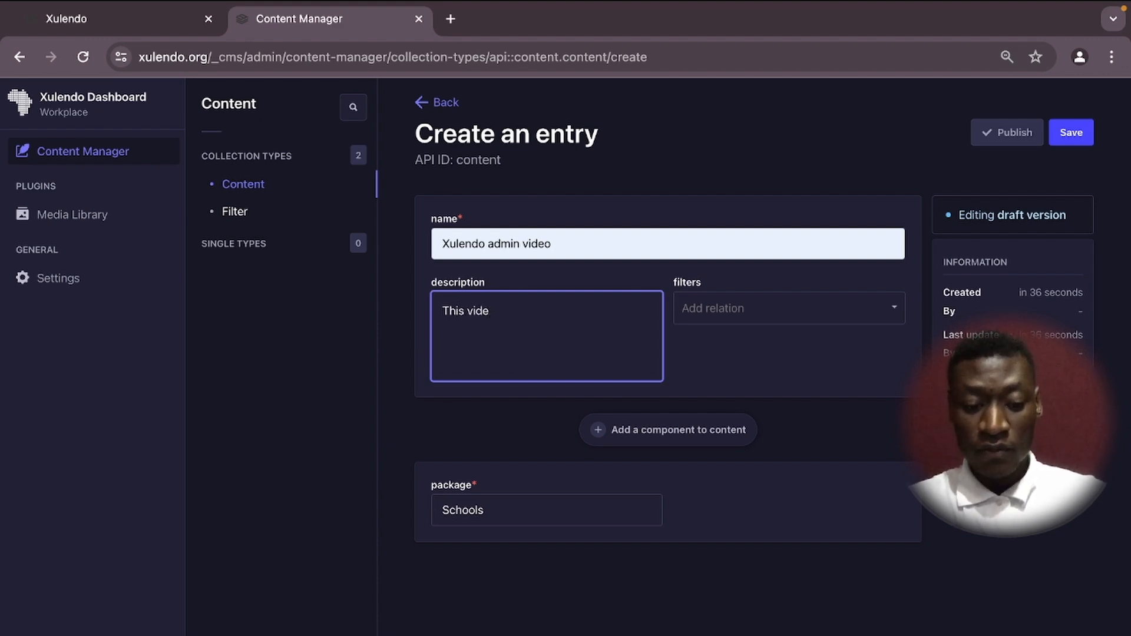
text(o if t)
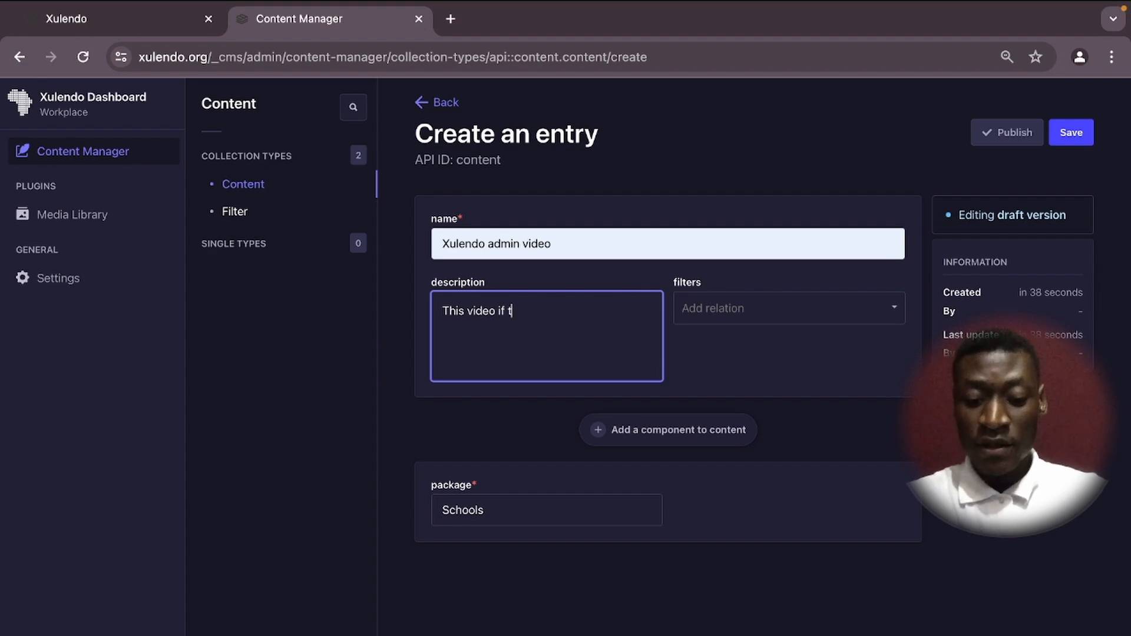
key(BackSpace)
key(BackSpace)
key(BackSpace)
text(s )
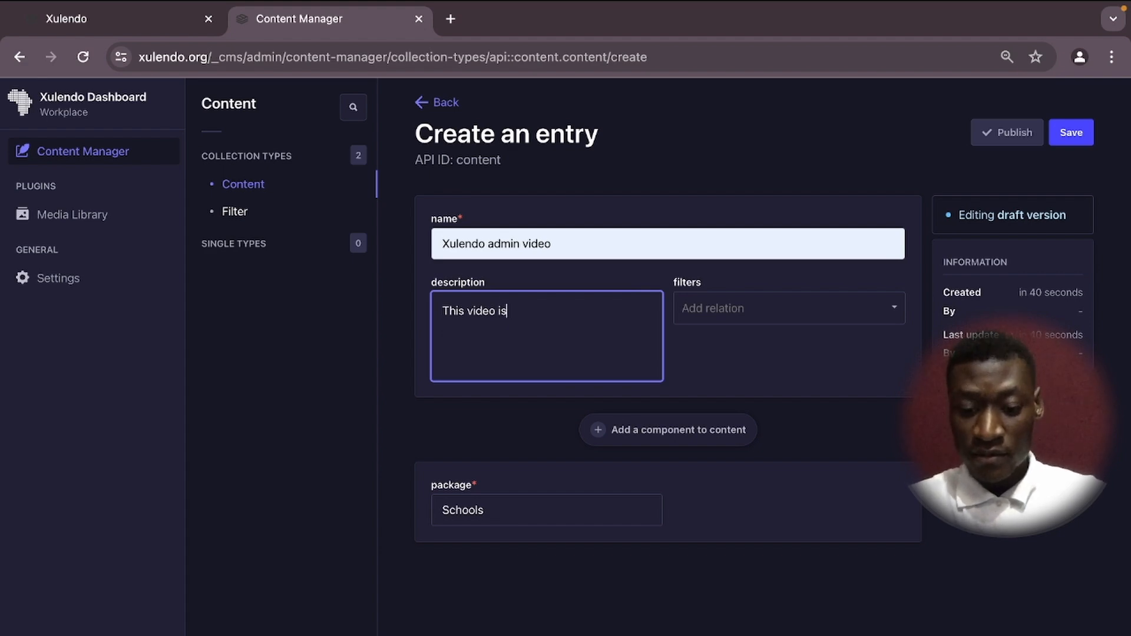
text(for )
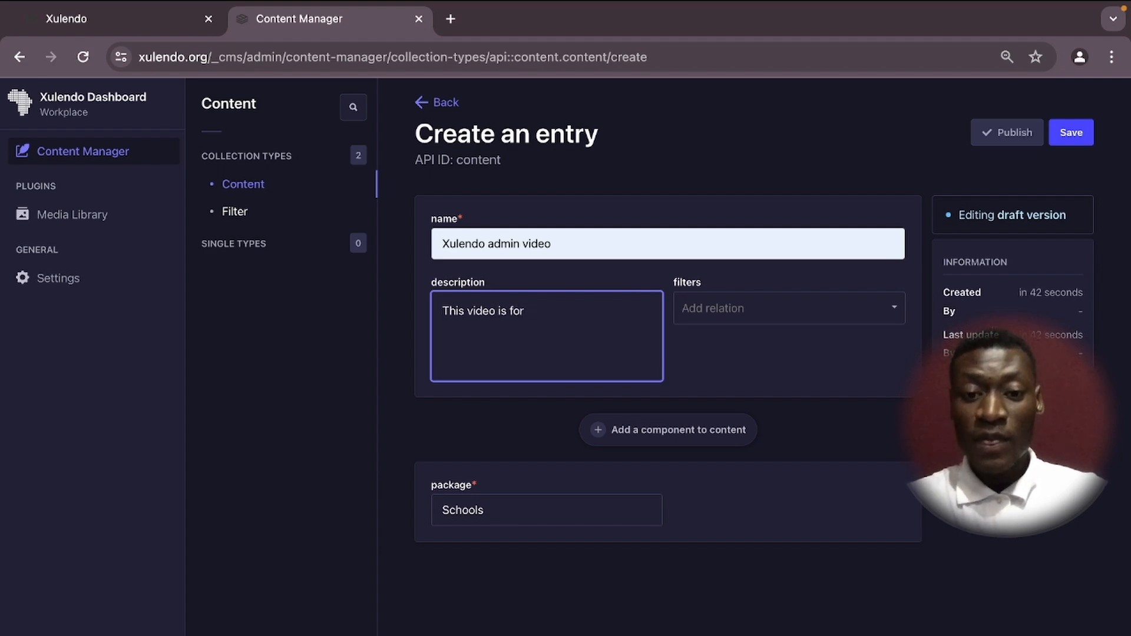
text(xu)
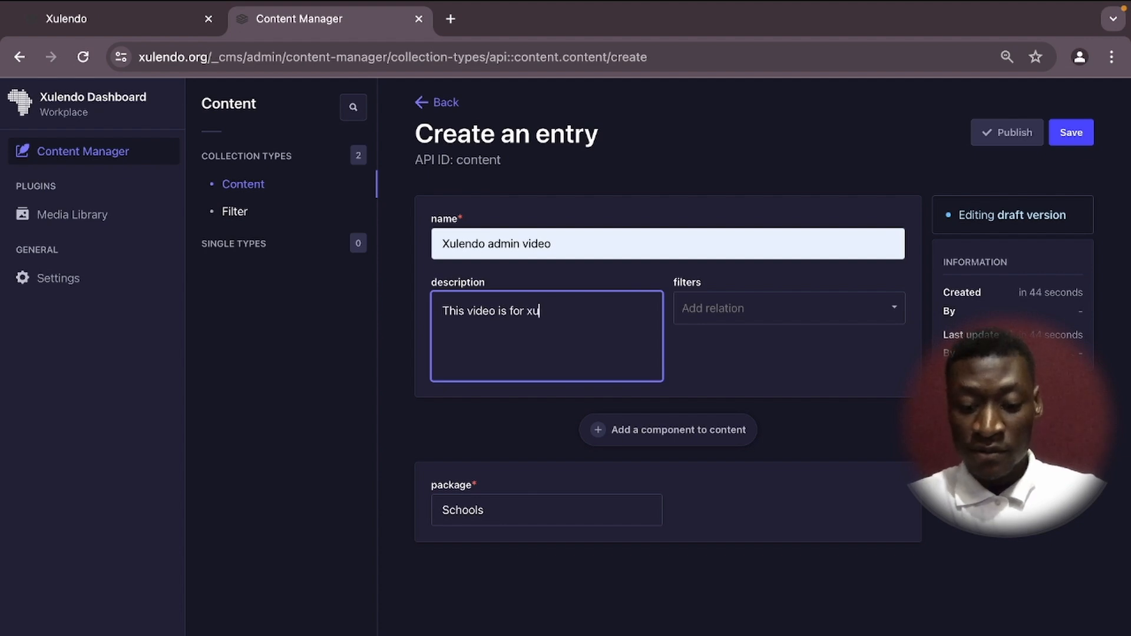
text(lendo exp)
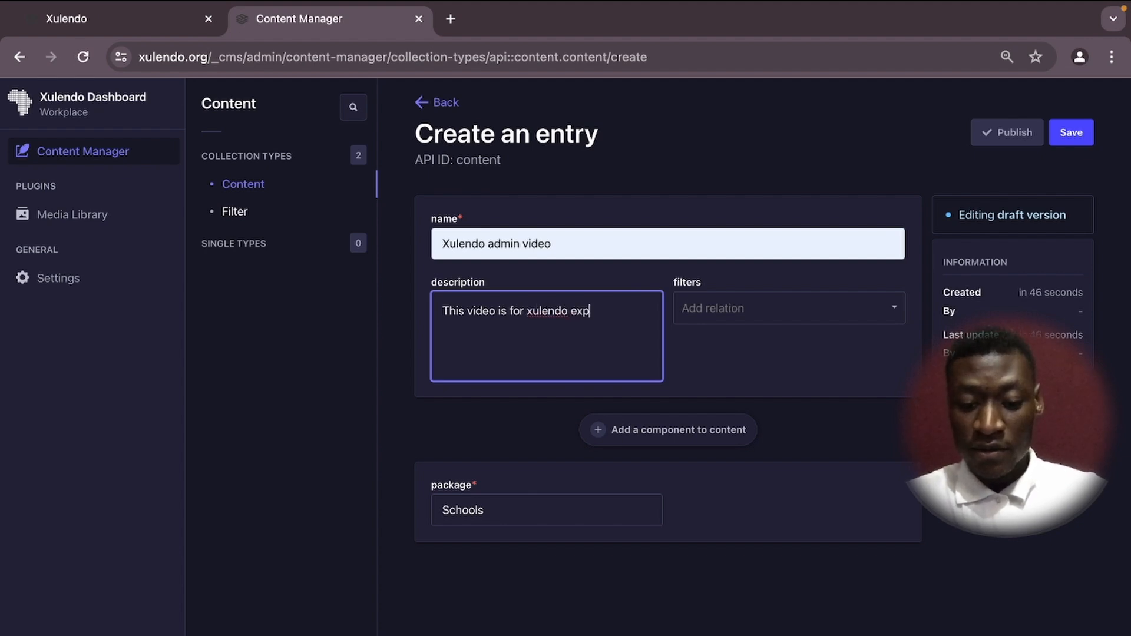
text(erts)
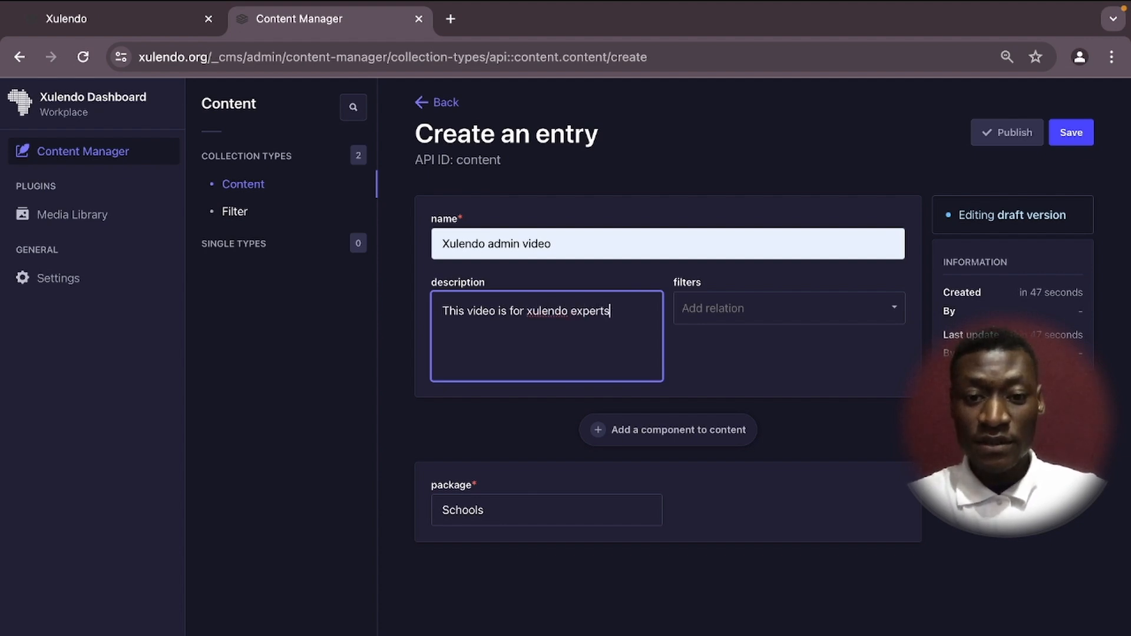
text( who )
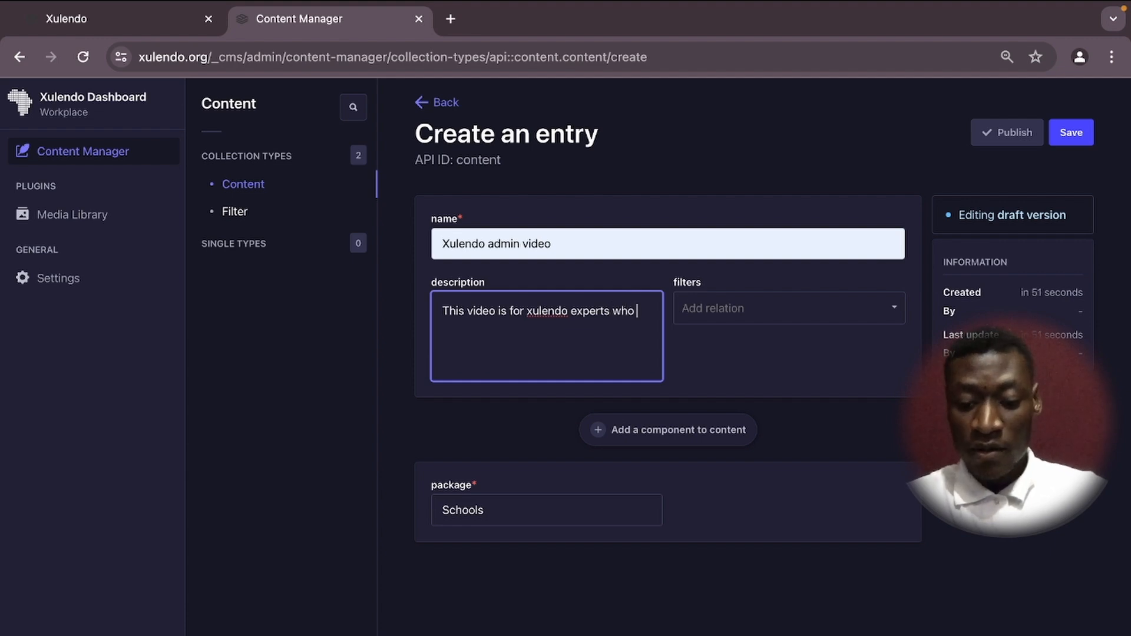
text(want to )
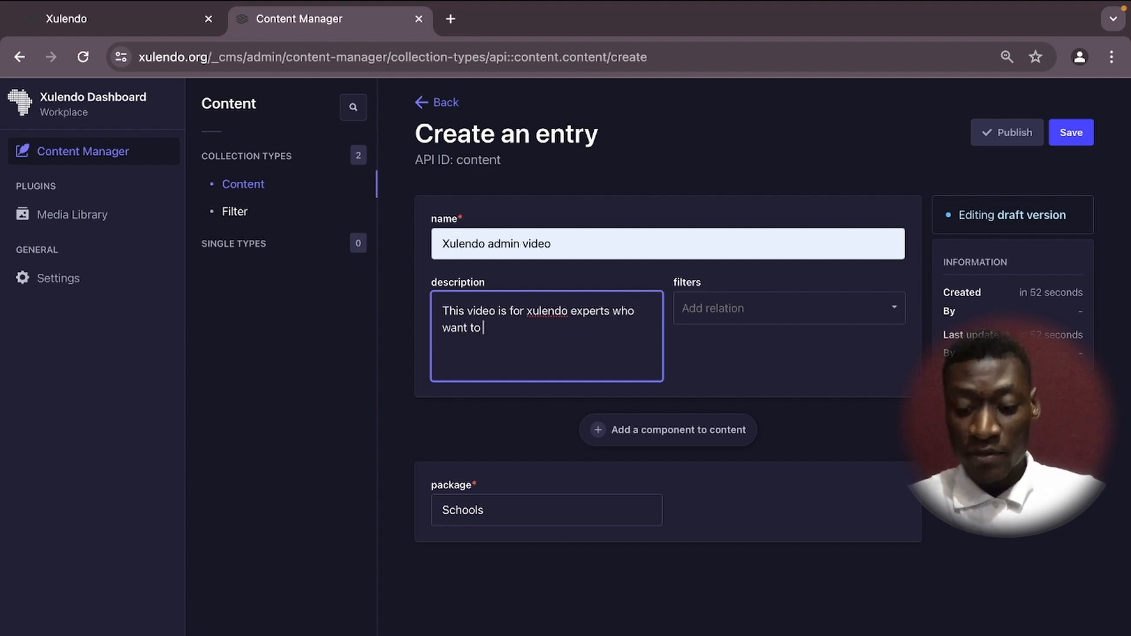
text(upload )
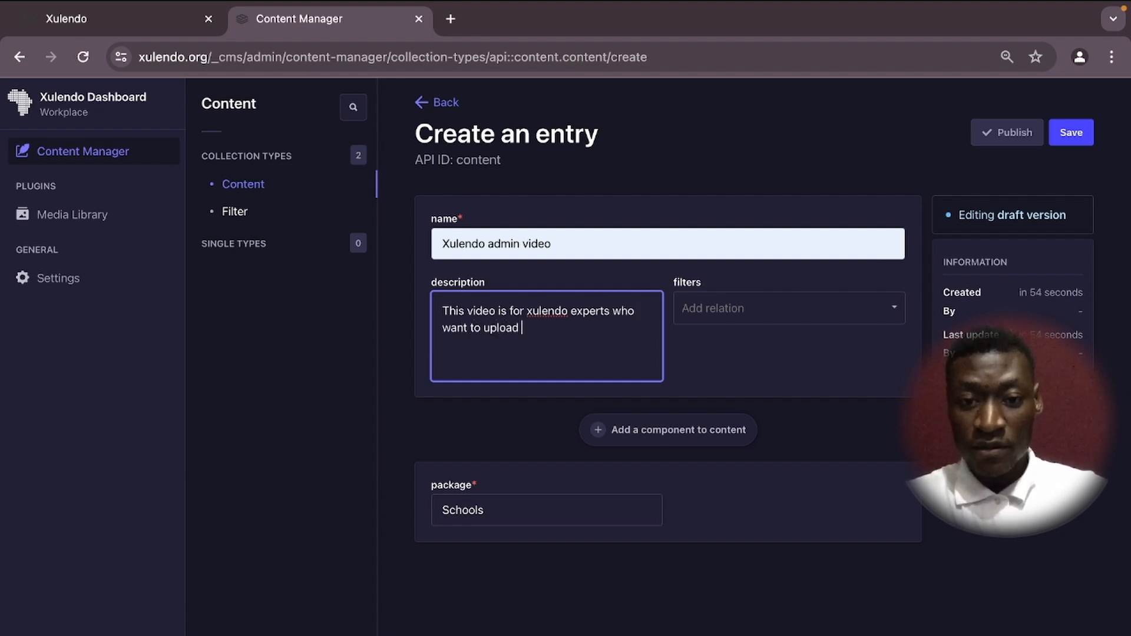
text(their)
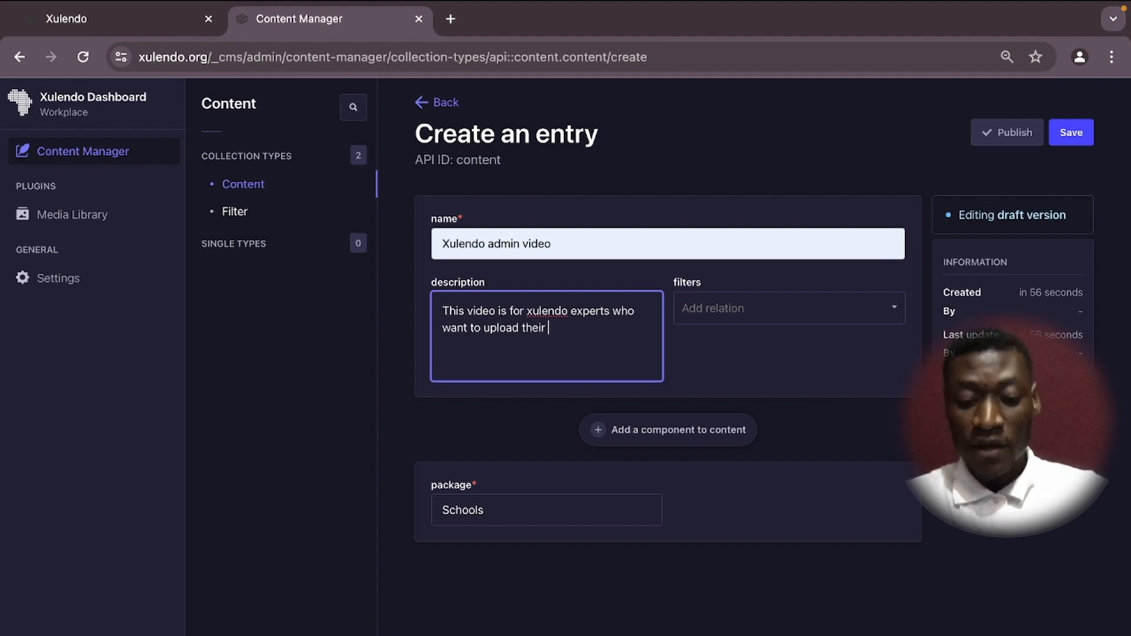
text( own c)
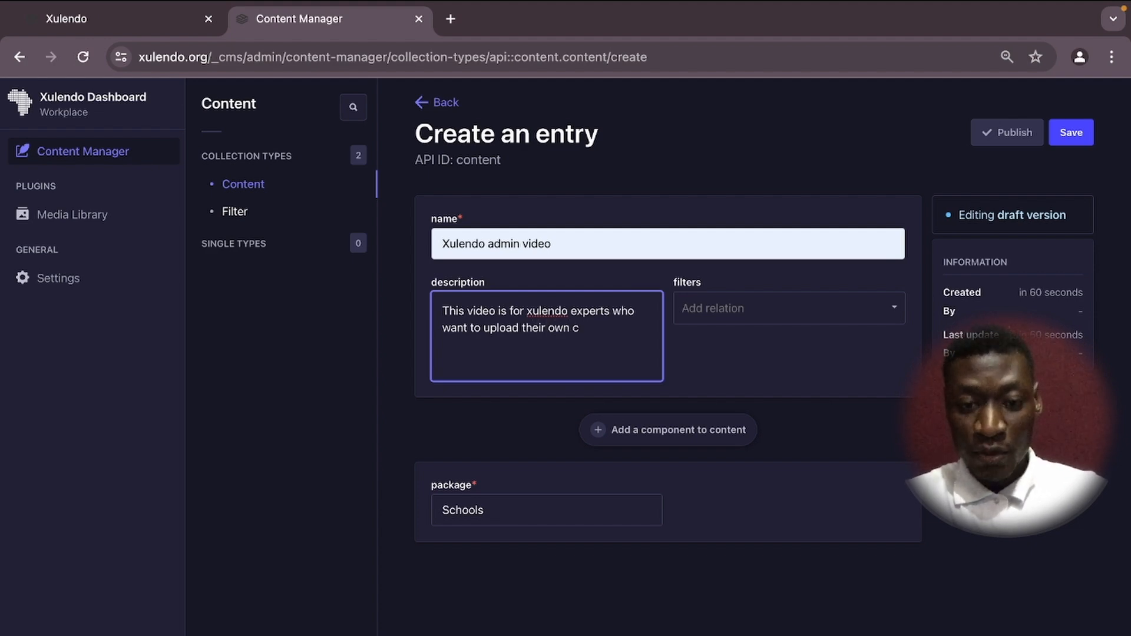
key(BackSpace)
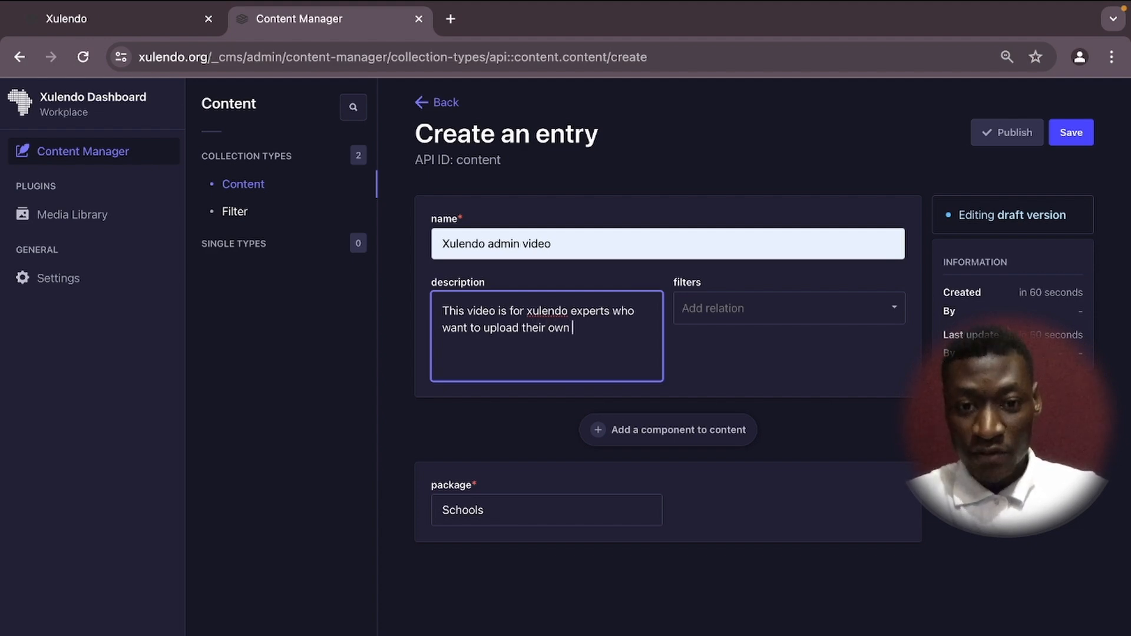
text(material to the )
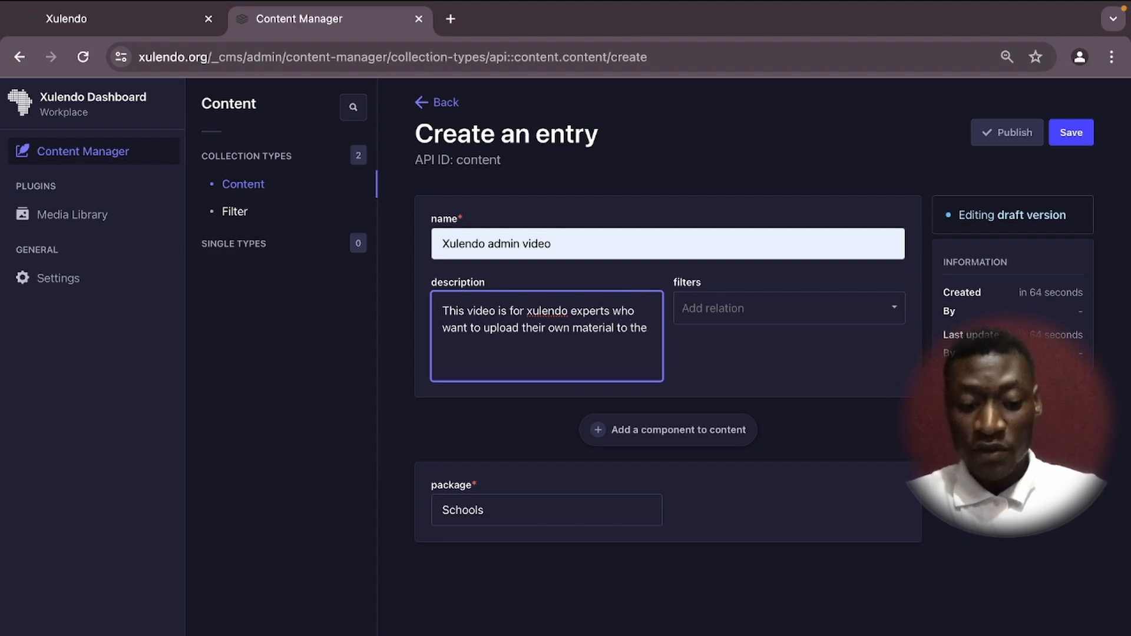
text(plat)
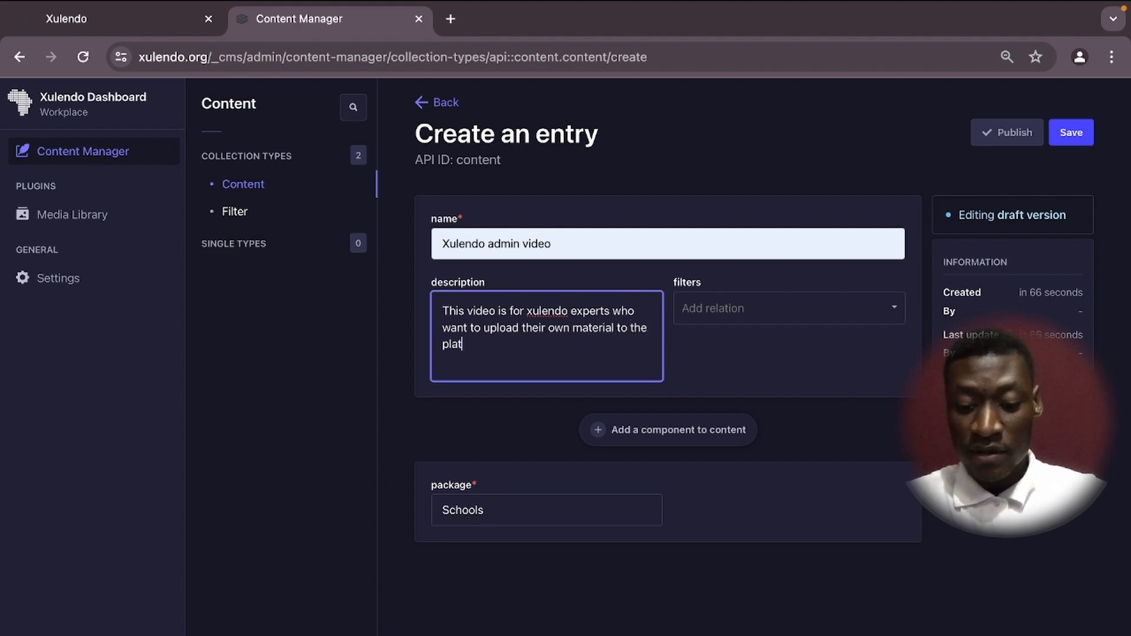
text(forem)
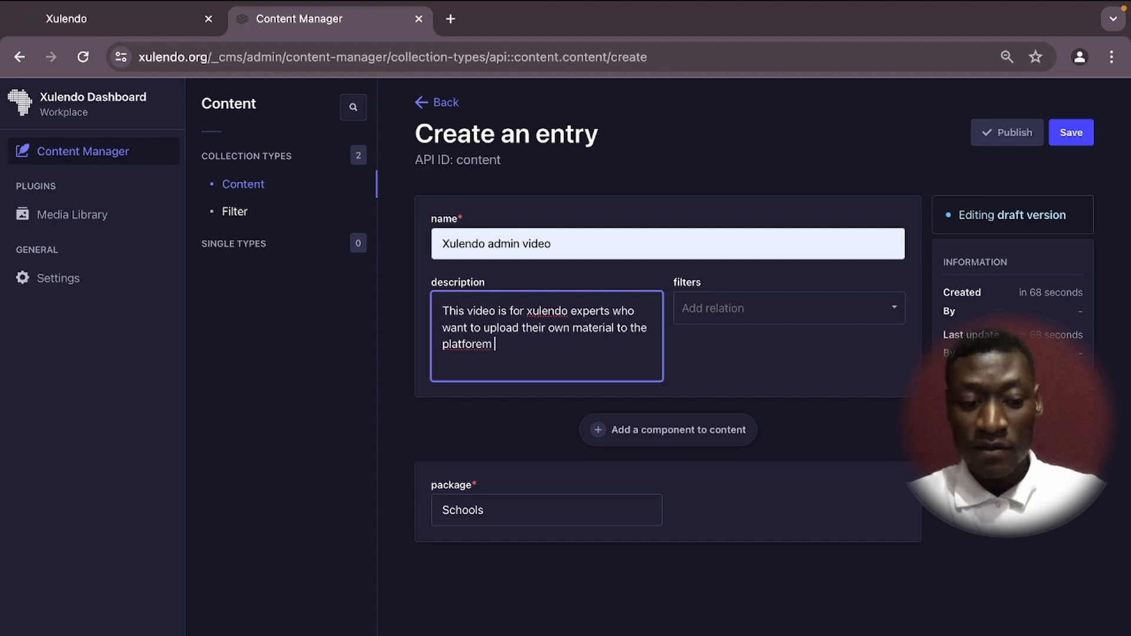
key(BackSpace)
key(BackSpace)
key(BackSpace)
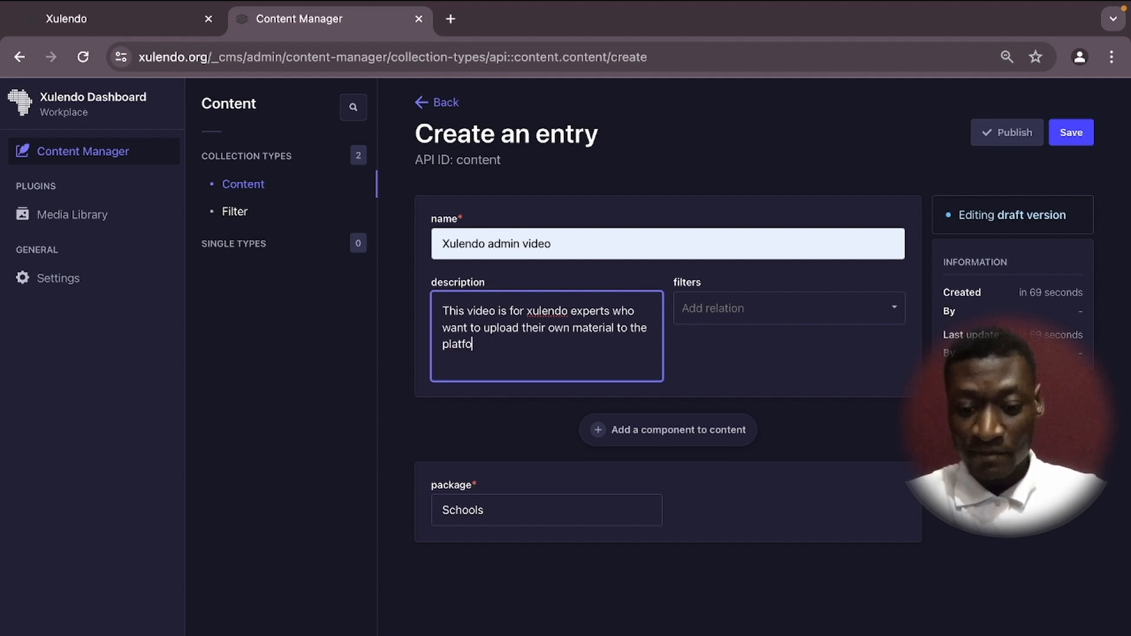
text(rm)
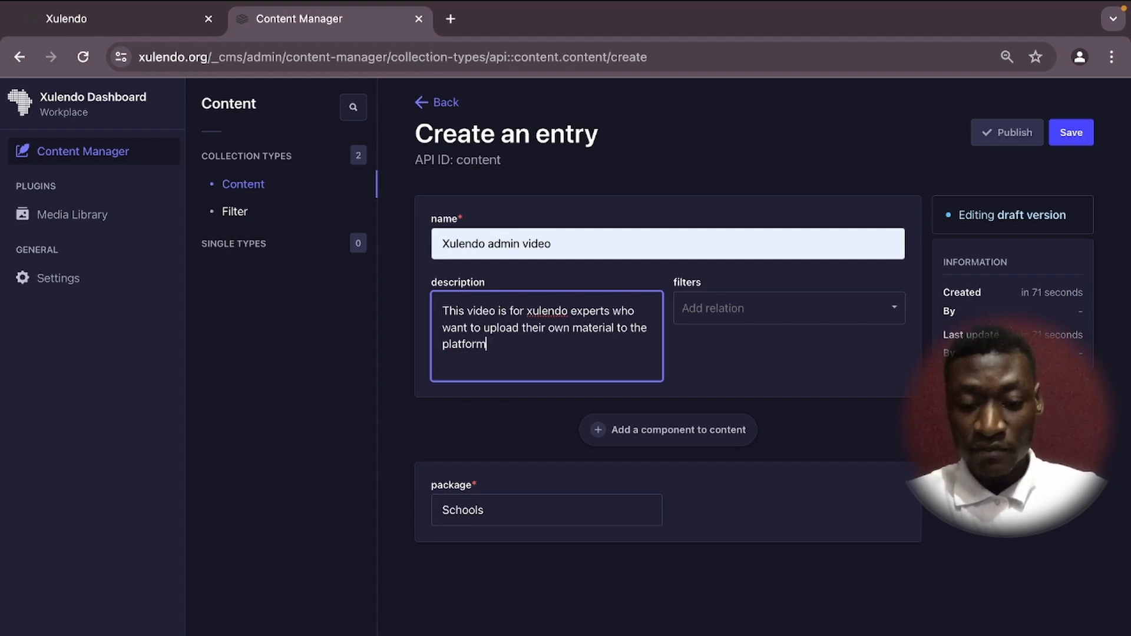
Expand the filters 'Add relation' dropdown to show the available filters.
click(718, 305)
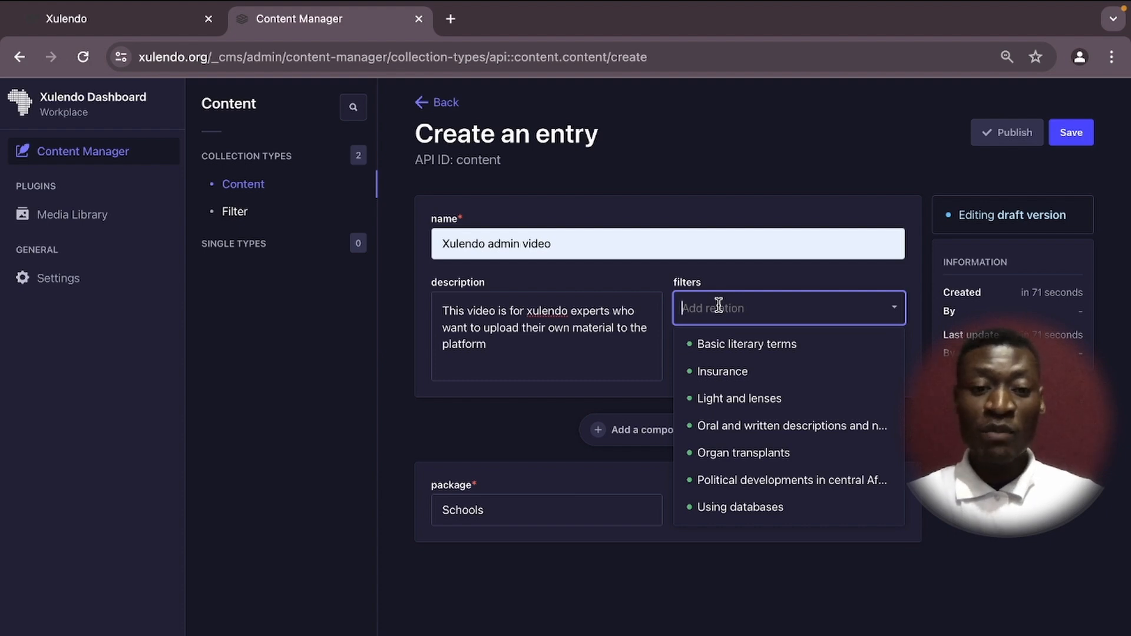
Relate the Xulendo Tutorials and Chaminade filters to the entry.
text(xulle)
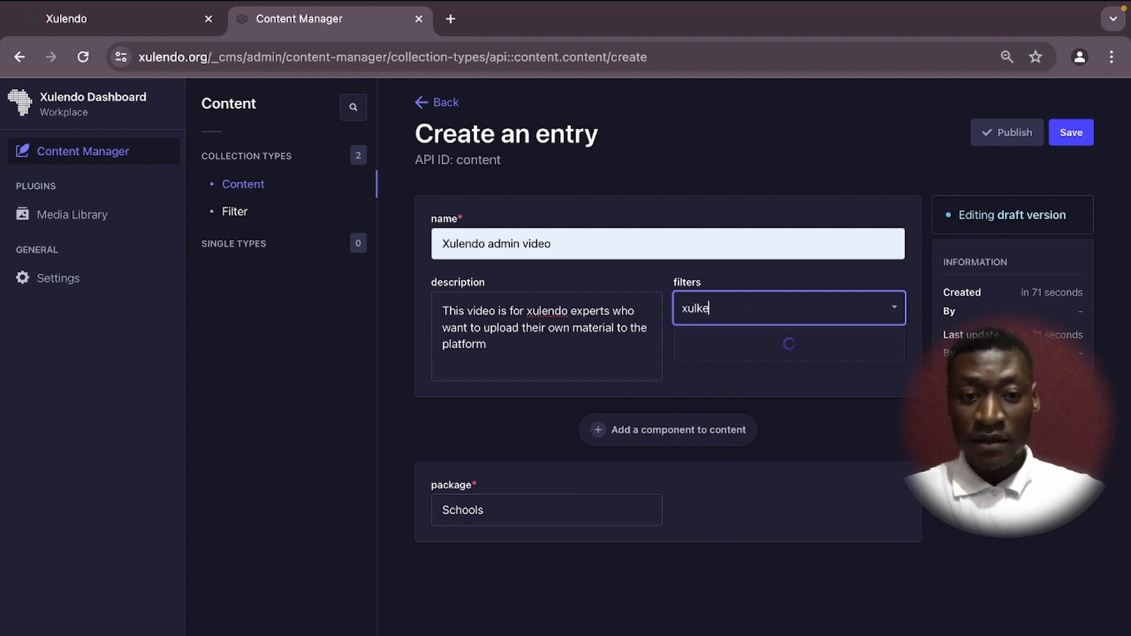
key(BackSpace)
key(BackSpace)
text(end)
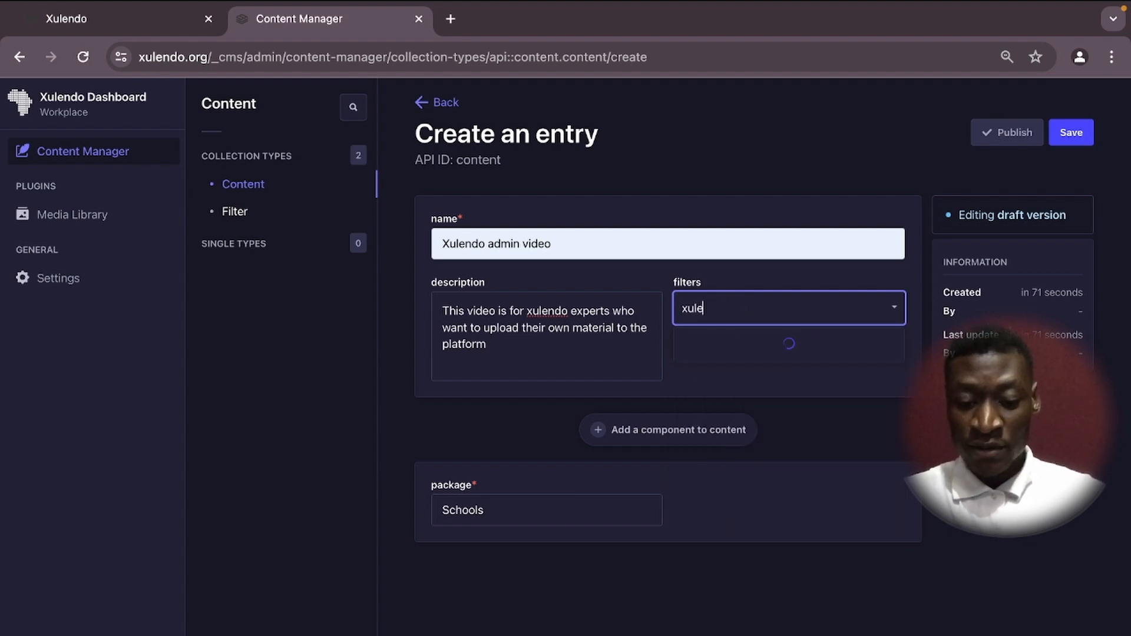
click(734, 370)
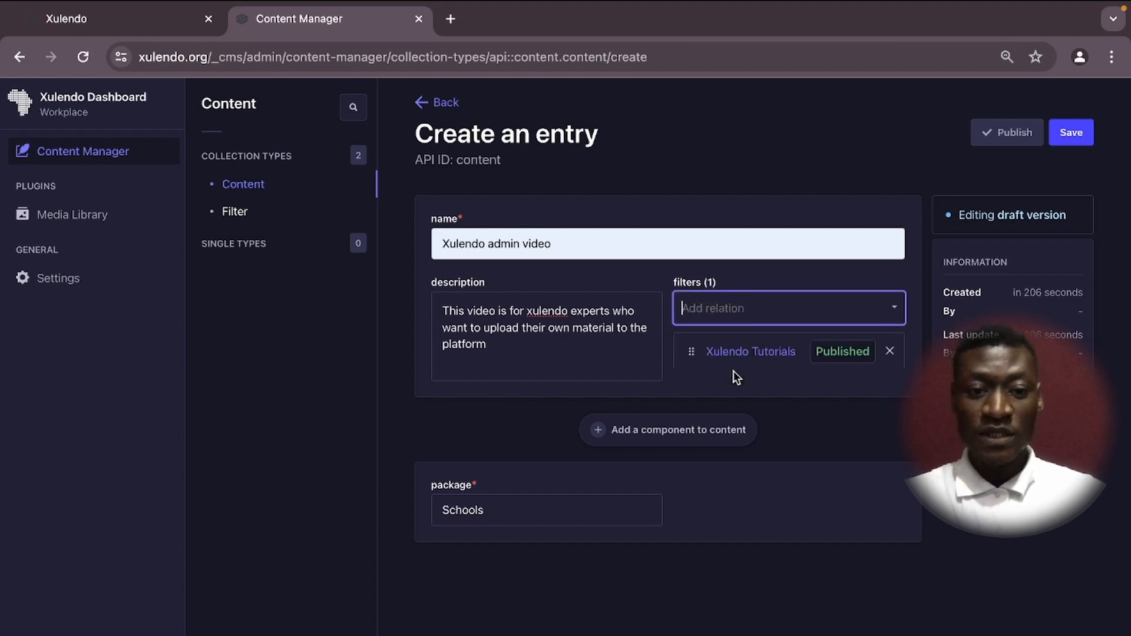
click(719, 308)
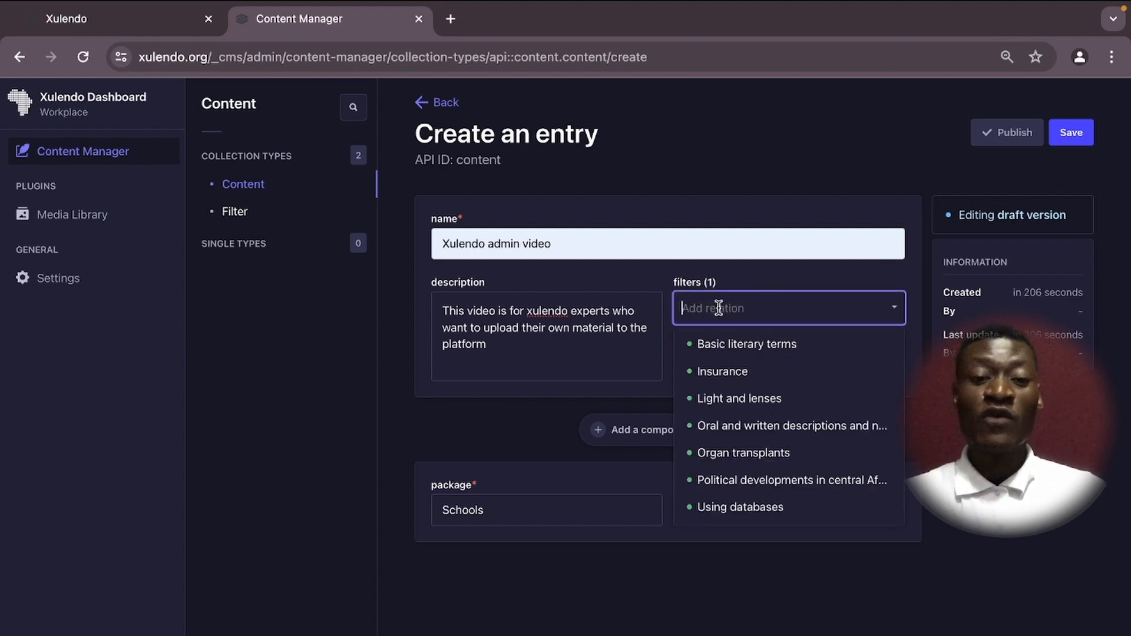
text(cha)
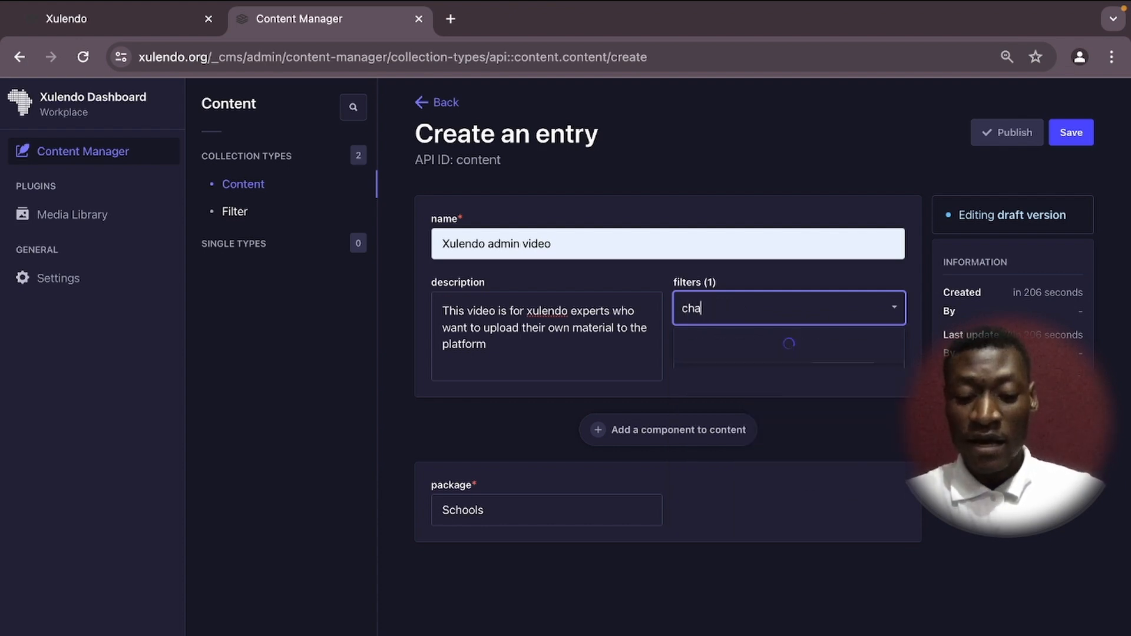
text(minda)
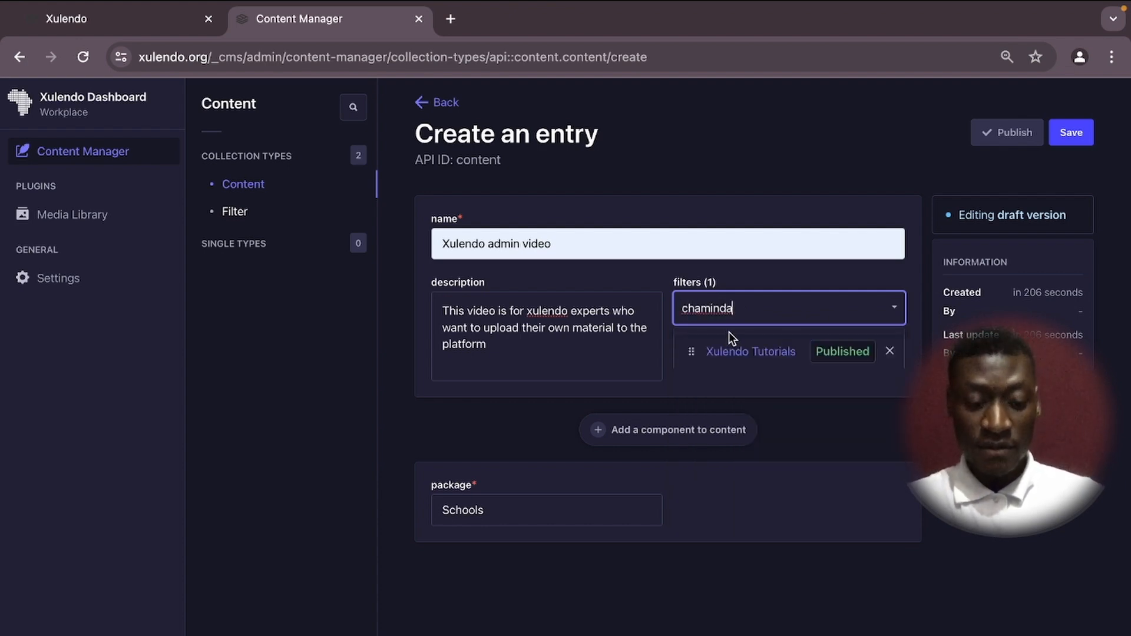
key(BackSpace)
key(BackSpace)
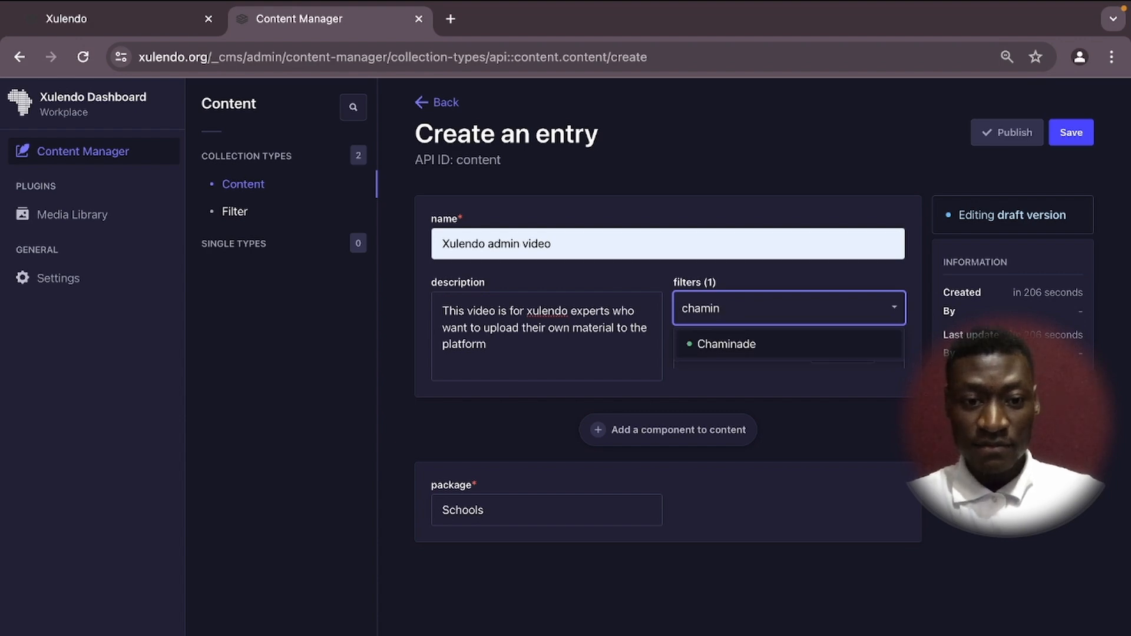
click(727, 347)
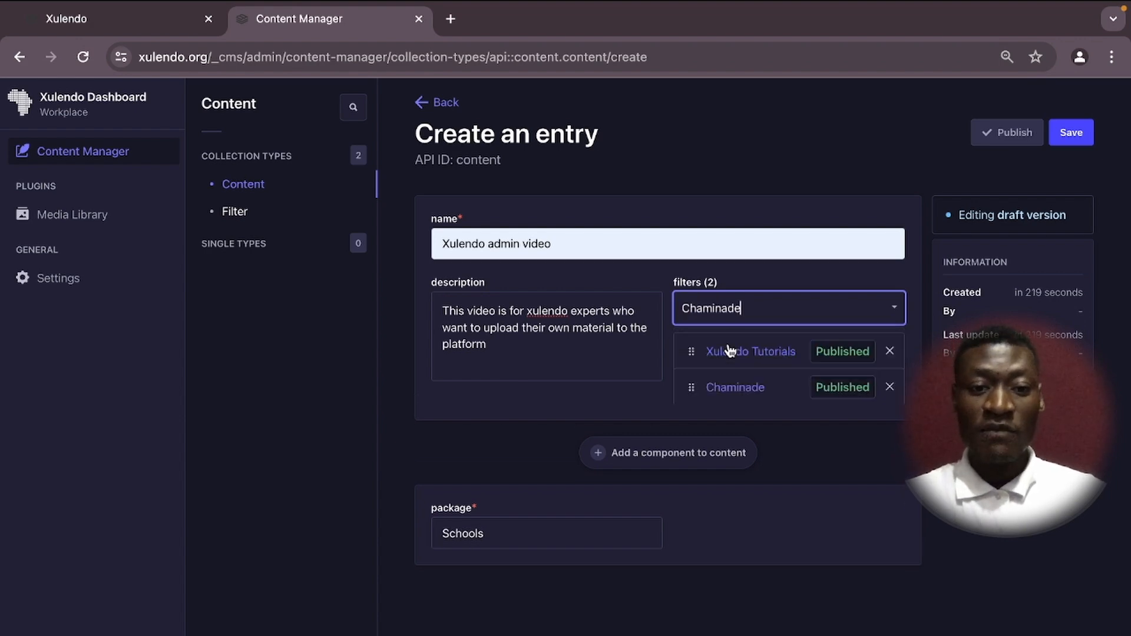
click(718, 307)
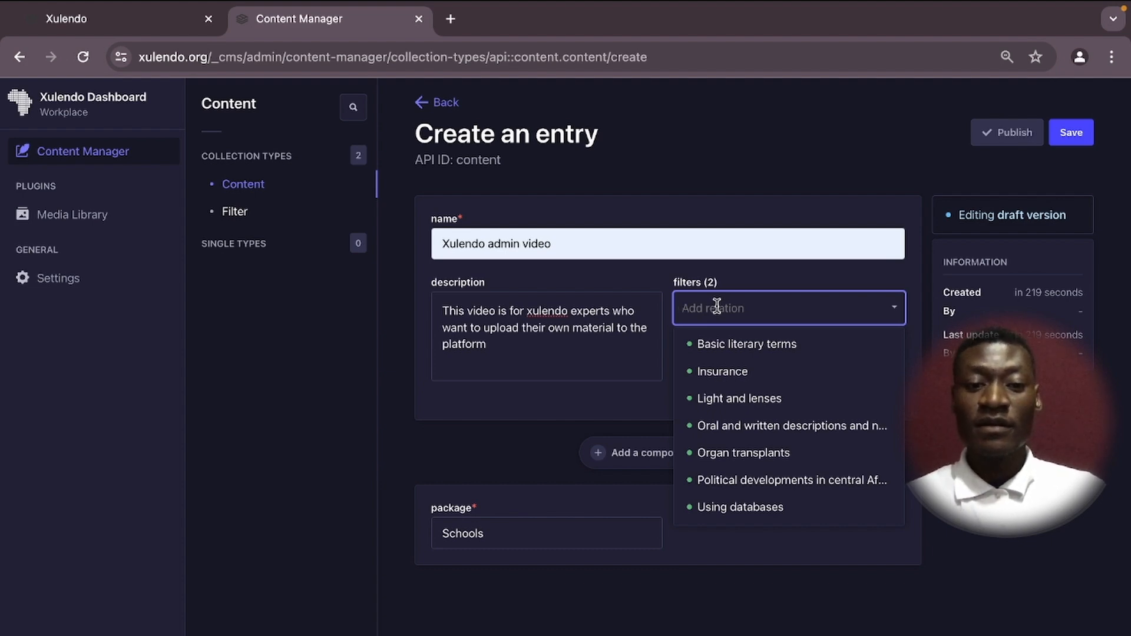
click(670, 328)
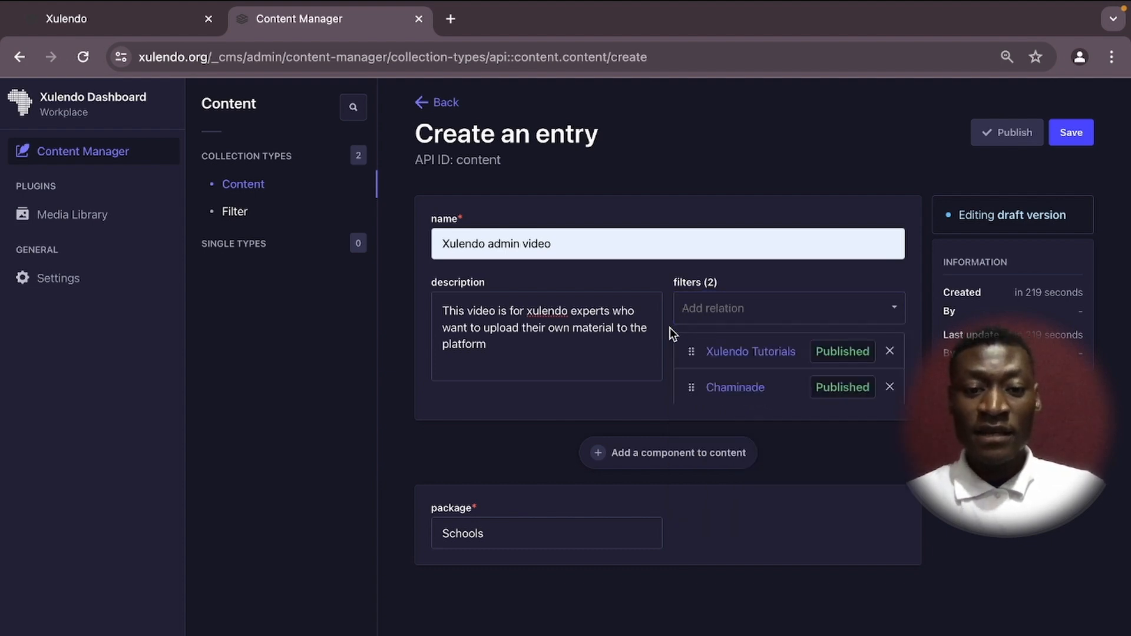
Insert a File component from the content-types section into the entry's content zone.
click(599, 455)
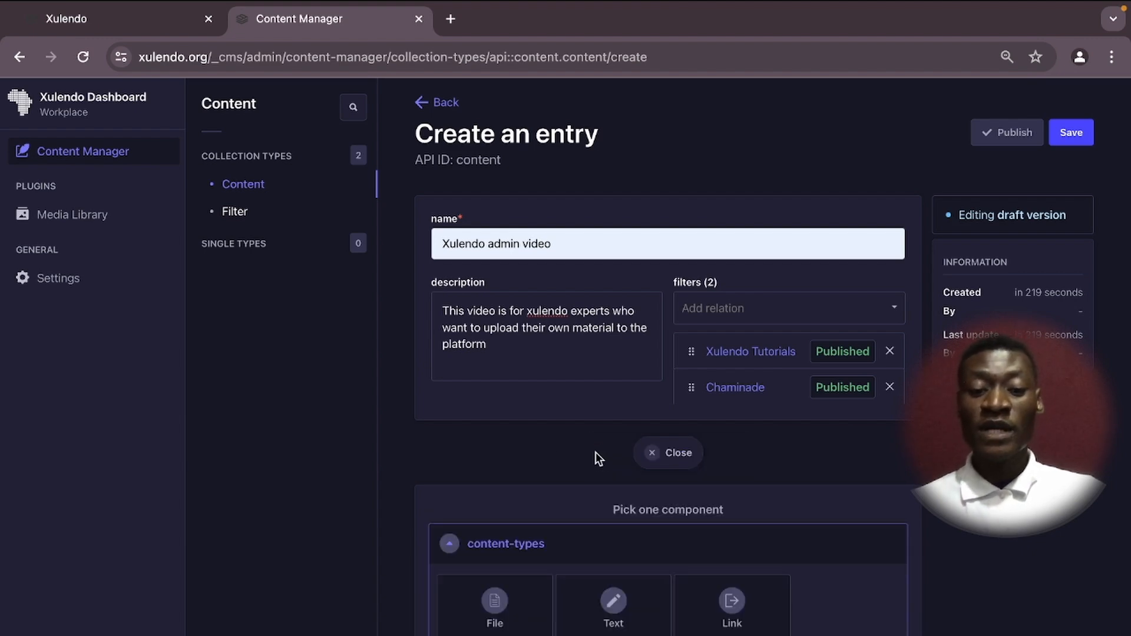
scroll(540, 462, down, 3)
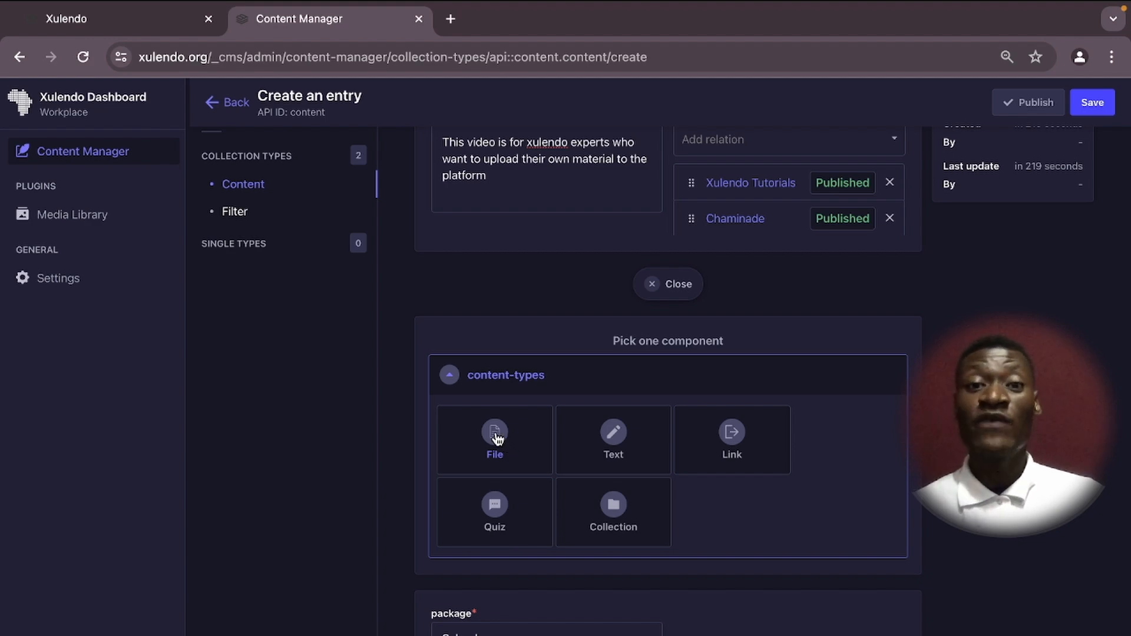
click(499, 439)
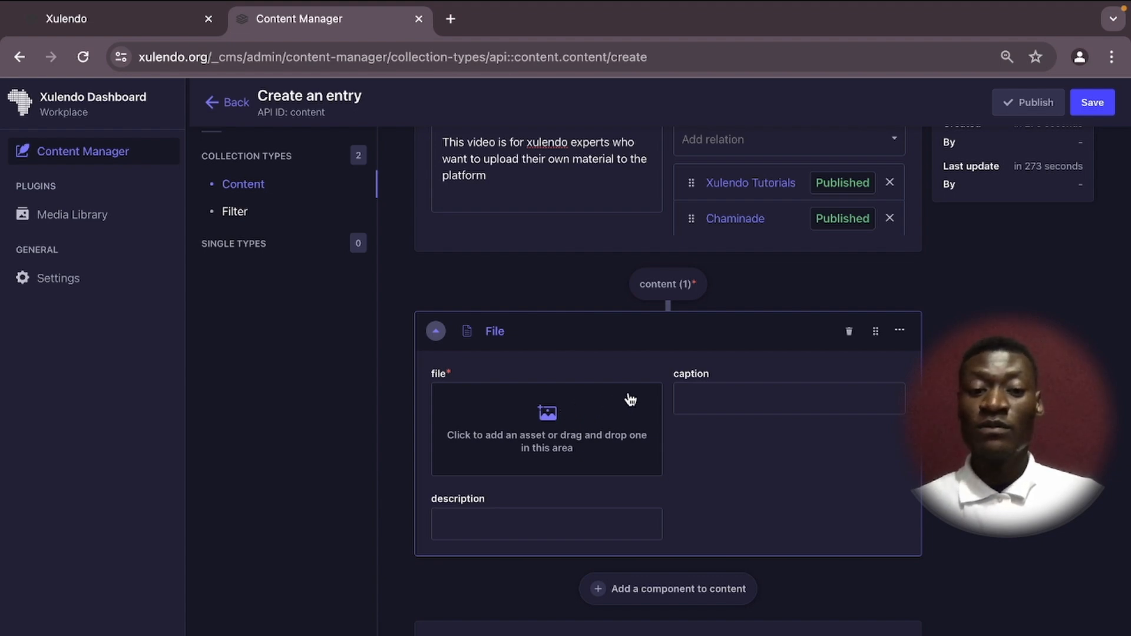
From the file field's asset picker, enter the Teacher Uploads folder and start adding new assets.
click(541, 423)
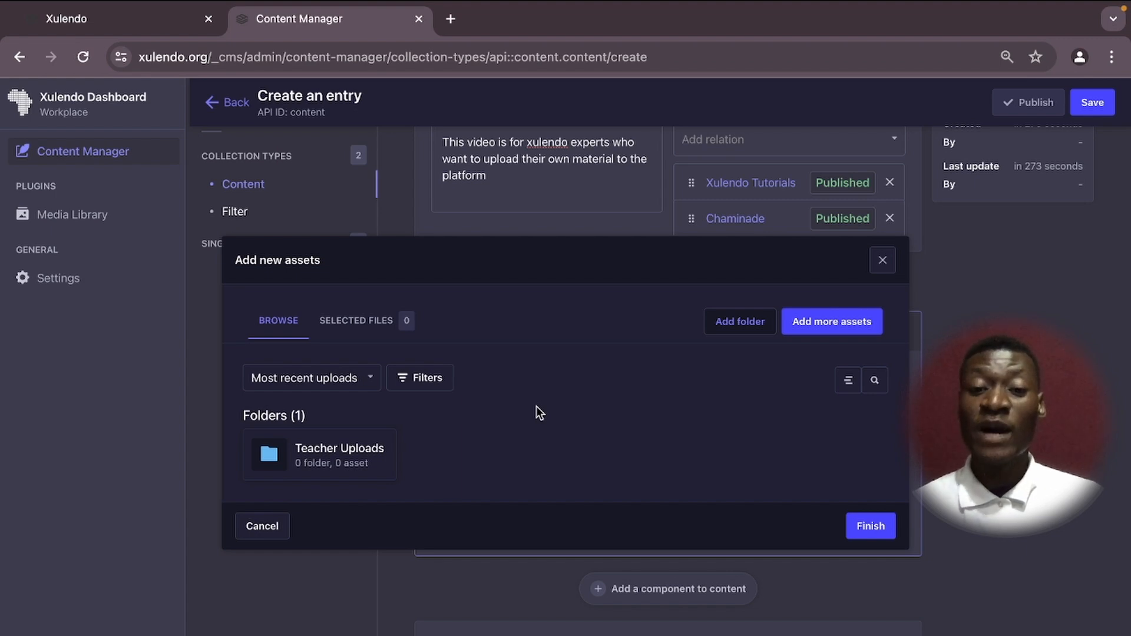
click(323, 455)
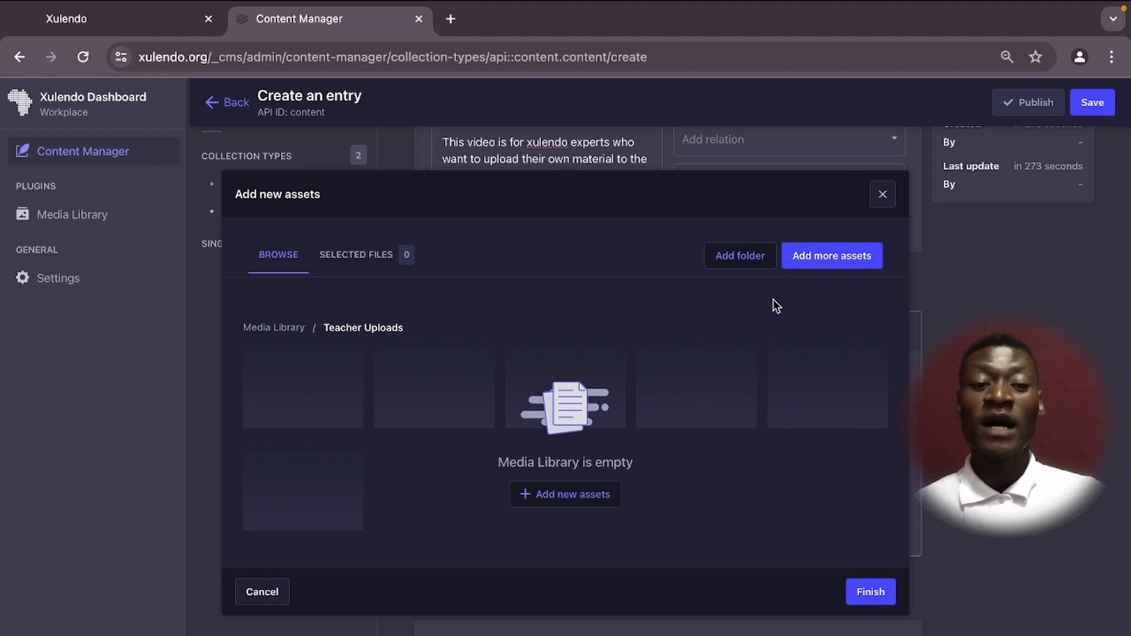
click(807, 258)
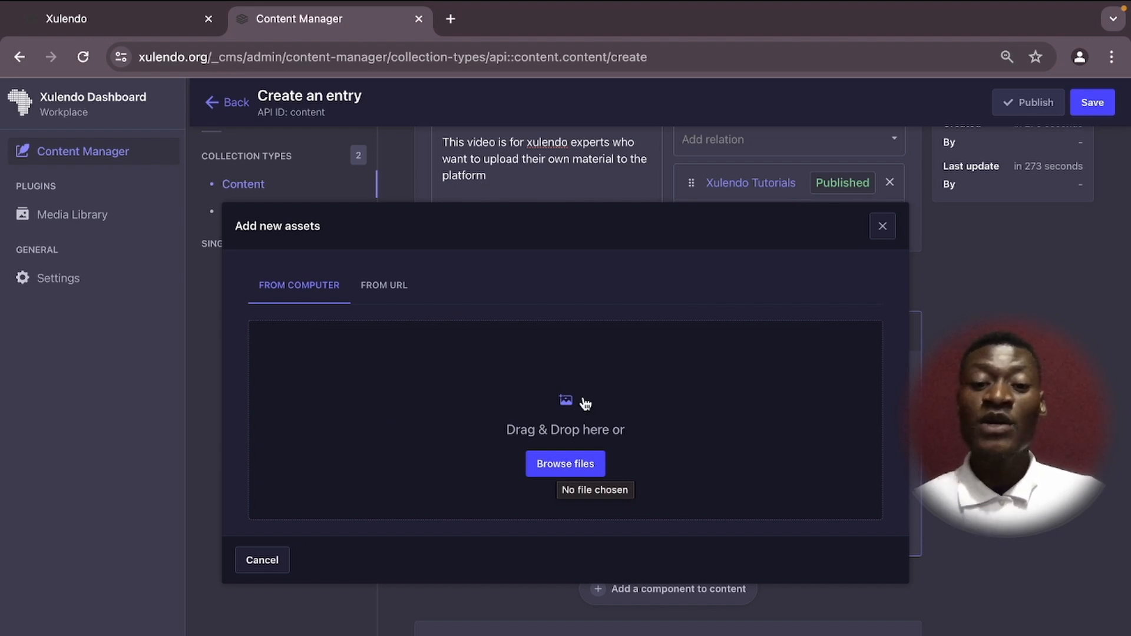
Pick KAFA-UBUNDU2.jpeg from the computer as the asset to upload.
click(564, 466)
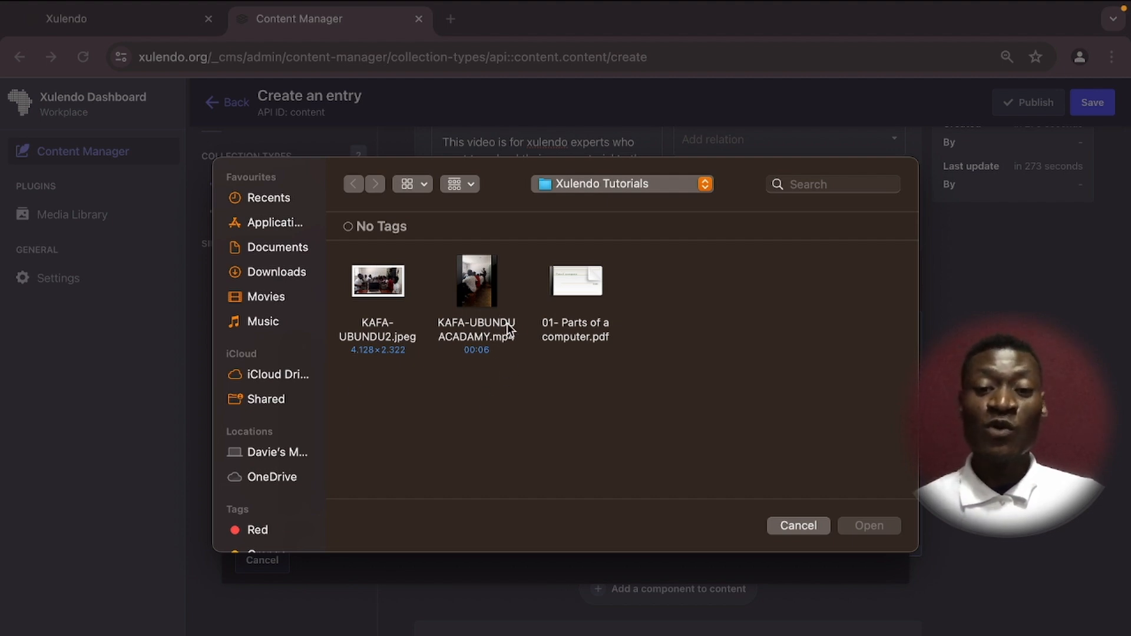
mouse_move(586, 284)
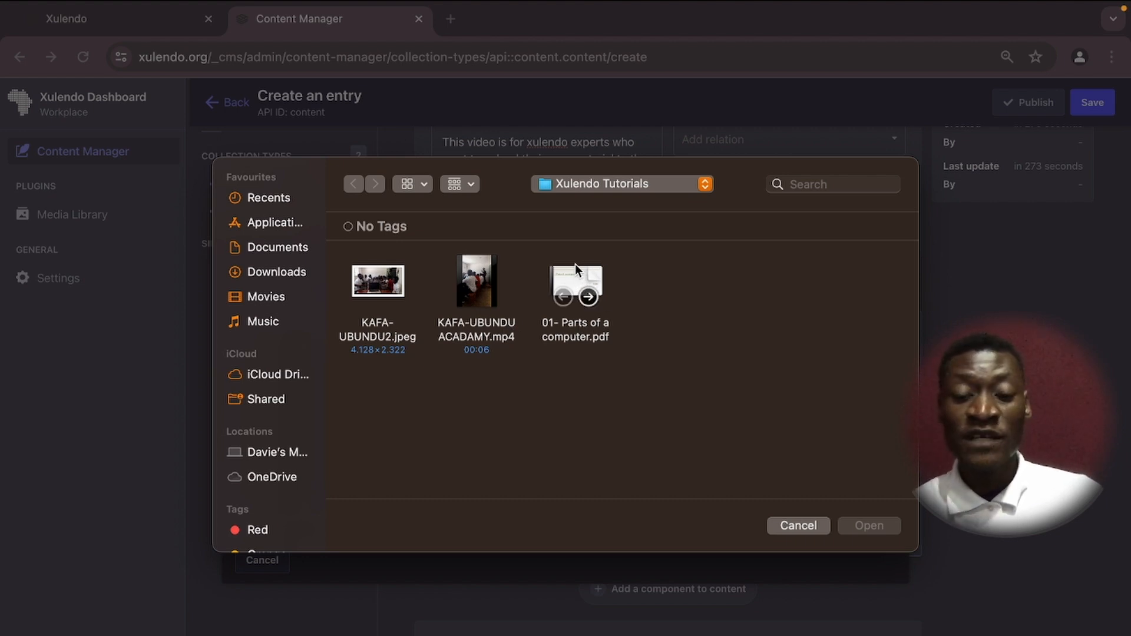
click(705, 184)
click(799, 349)
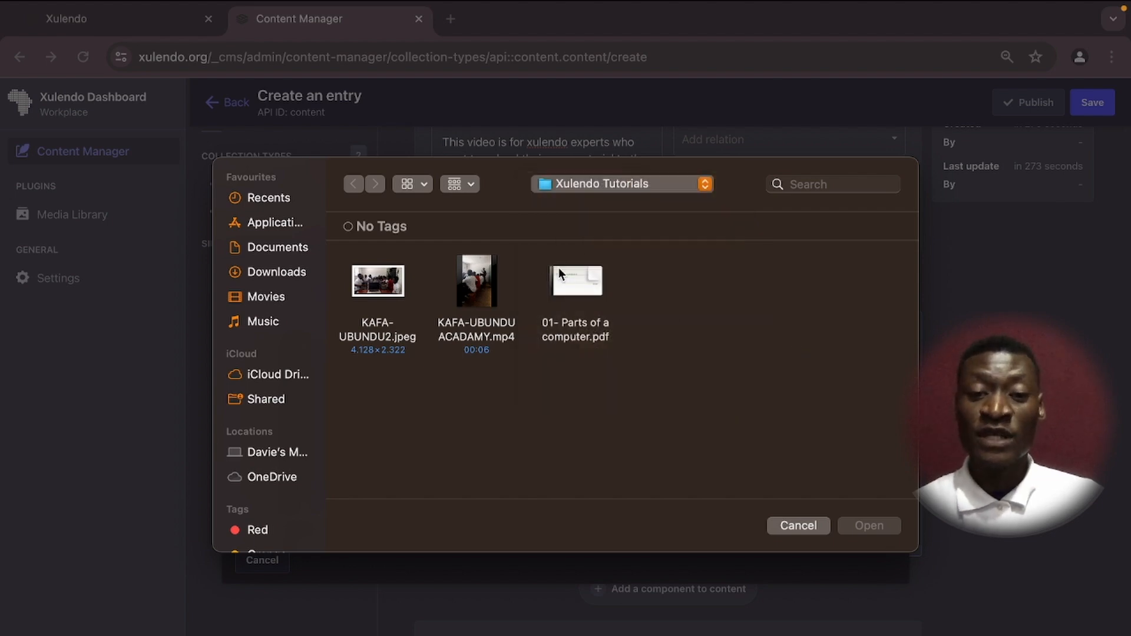
click(389, 285)
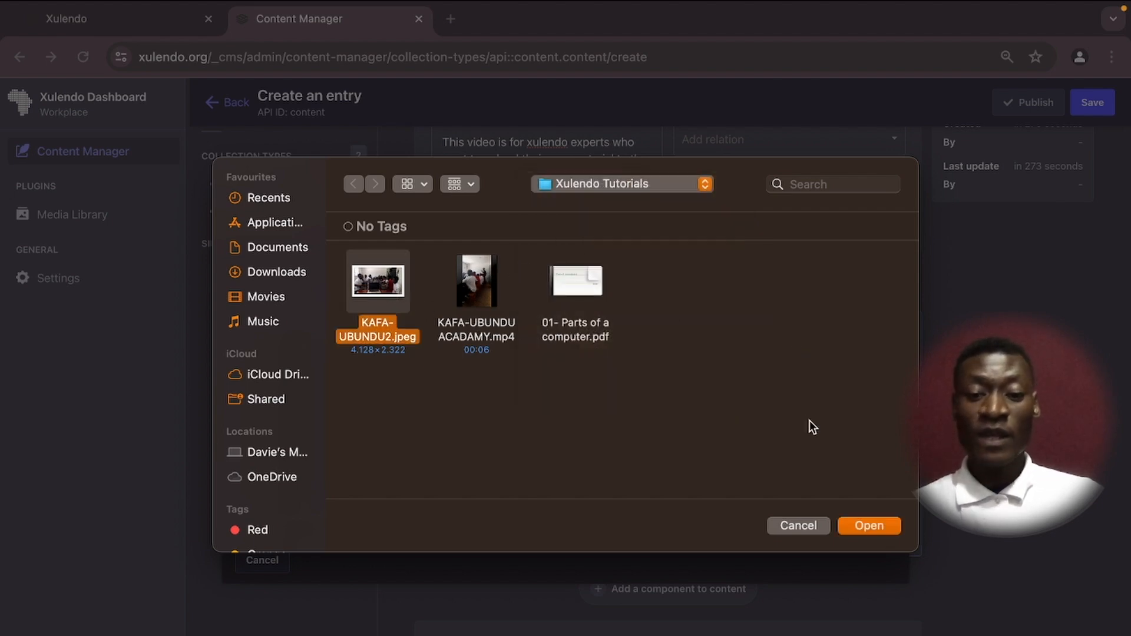
click(866, 526)
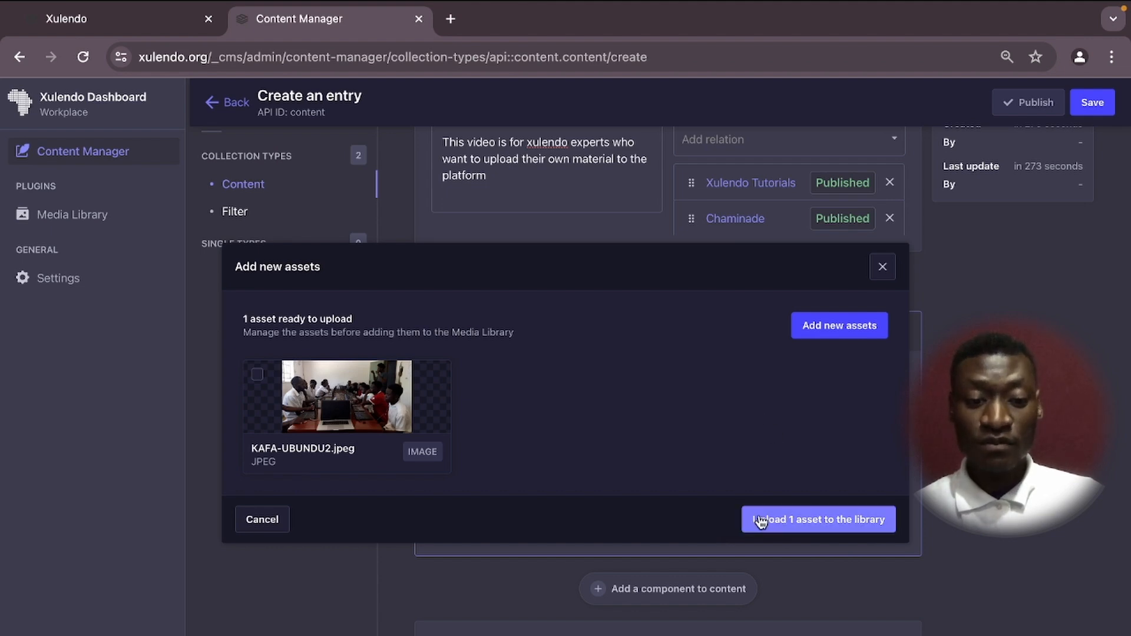
Upload KAFA-UBUNDU2.jpeg to the media library and attach it to the File component's file field.
click(831, 522)
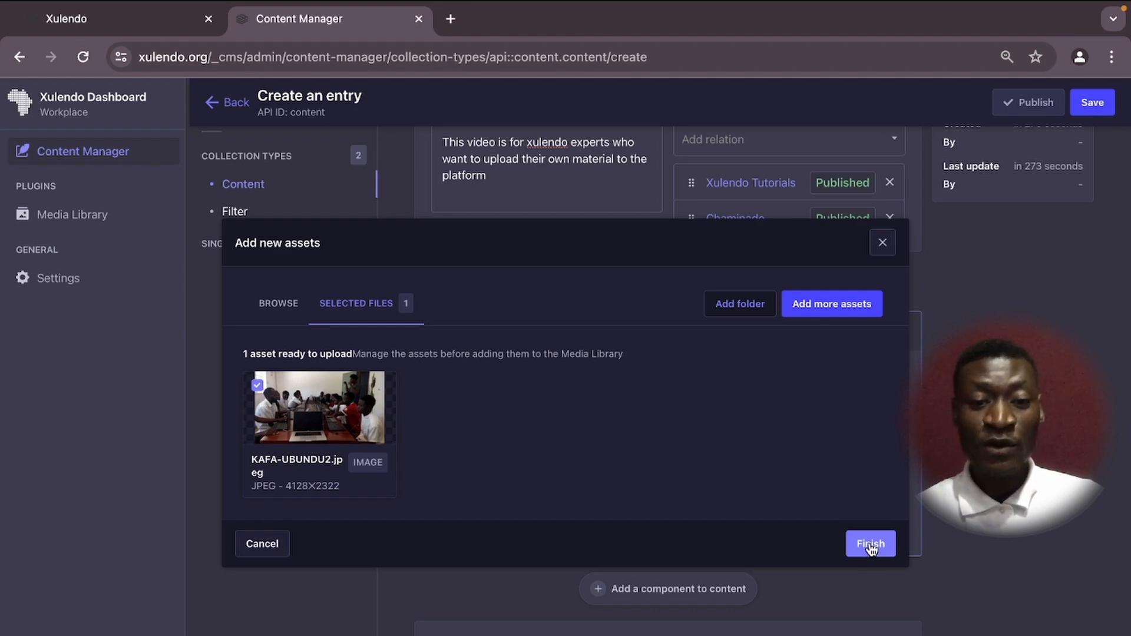
click(871, 544)
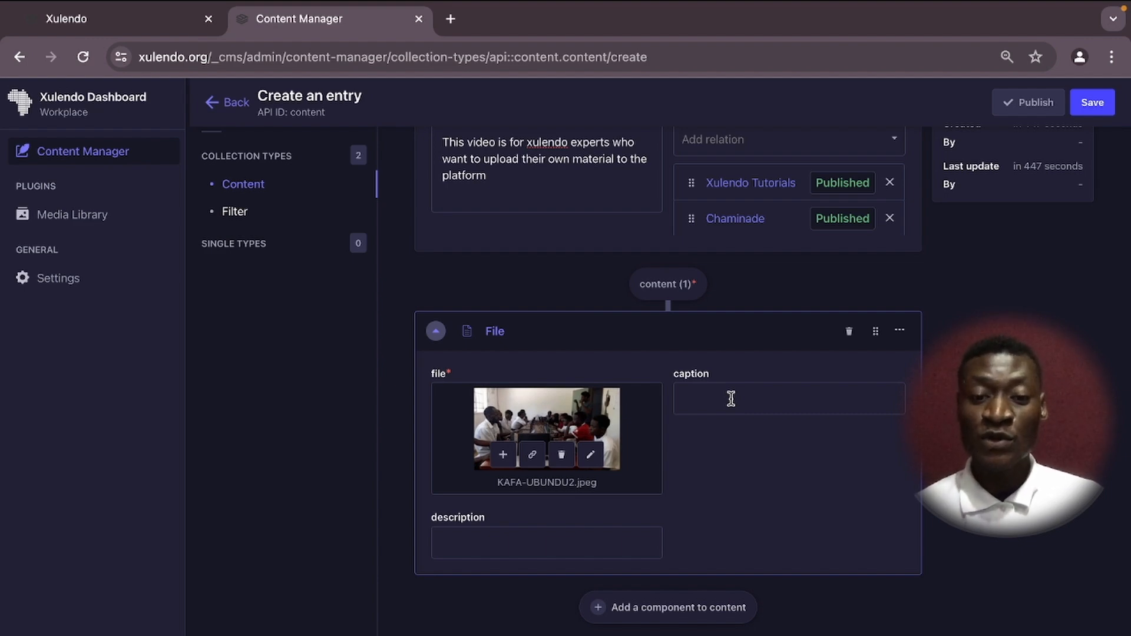
Caption the image 'This is a picture of natural resources in Malawi', leaving the description empty.
click(731, 399)
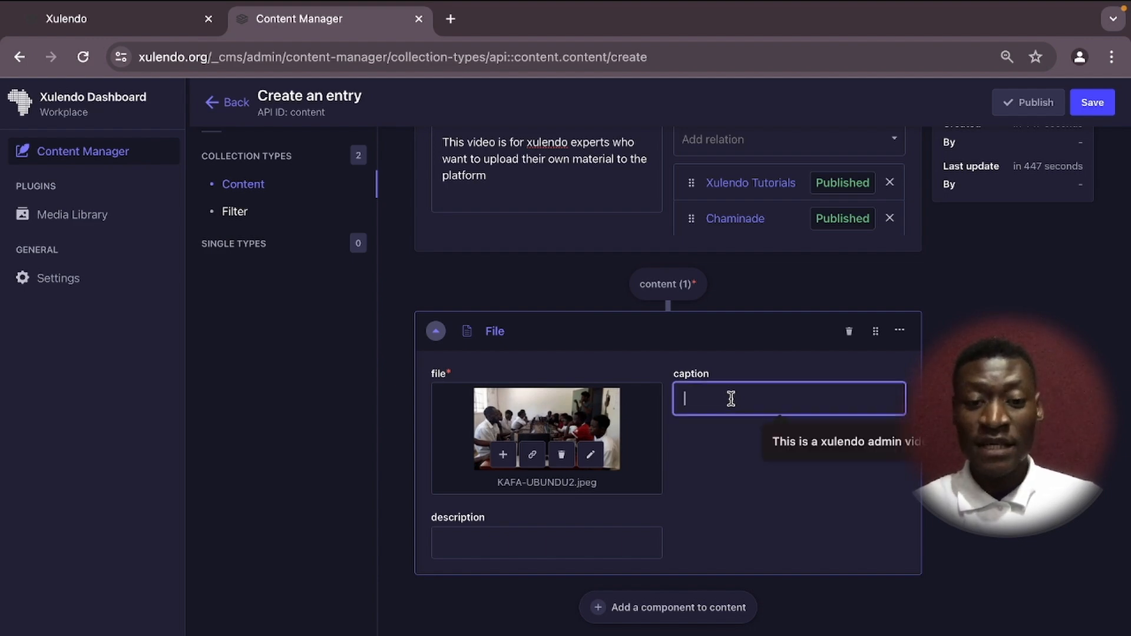
text(Thi)
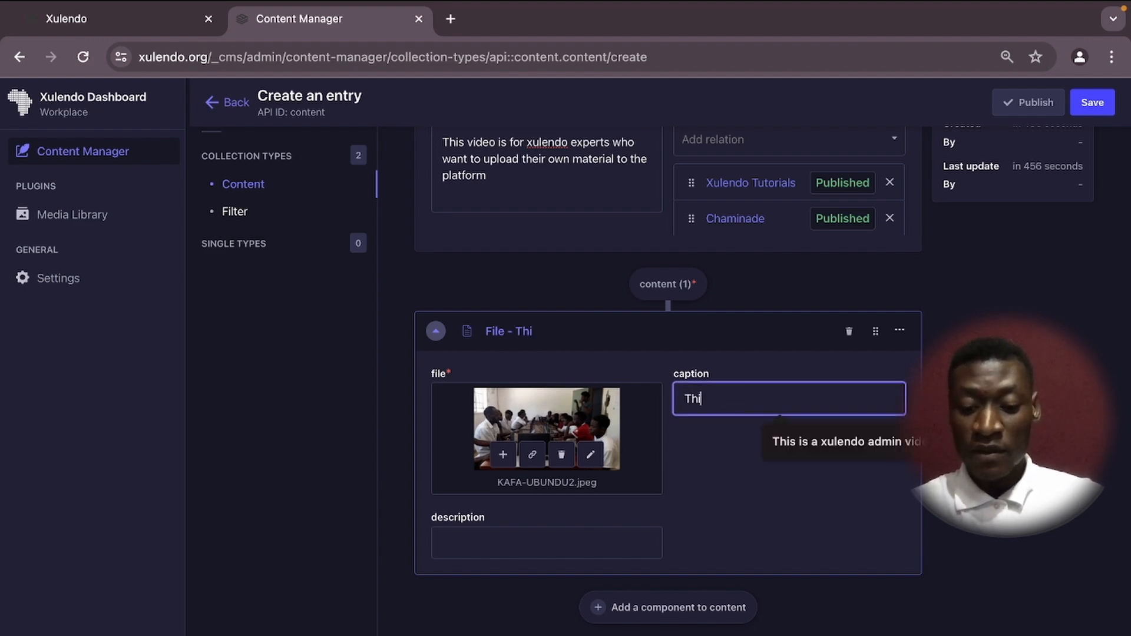
text(s is )
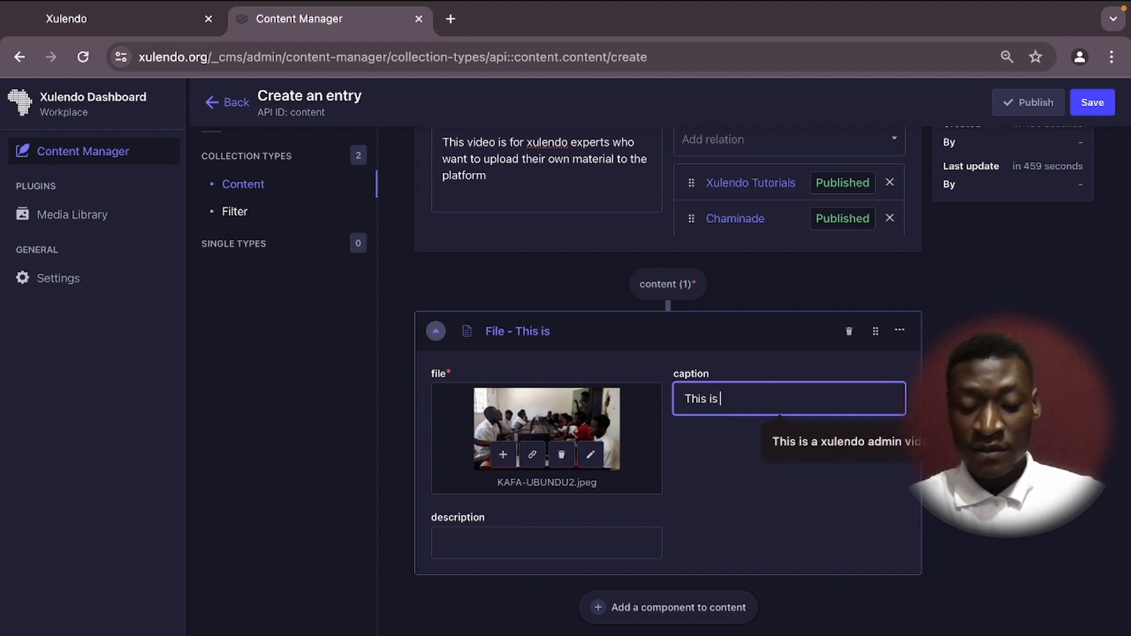
text(a )
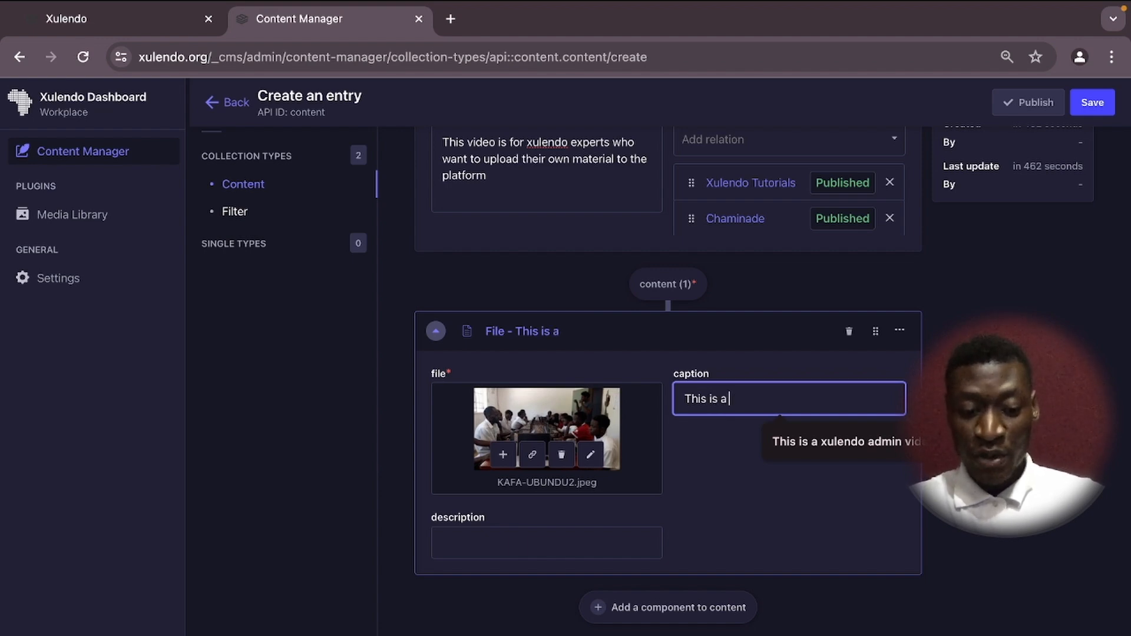
text(picture )
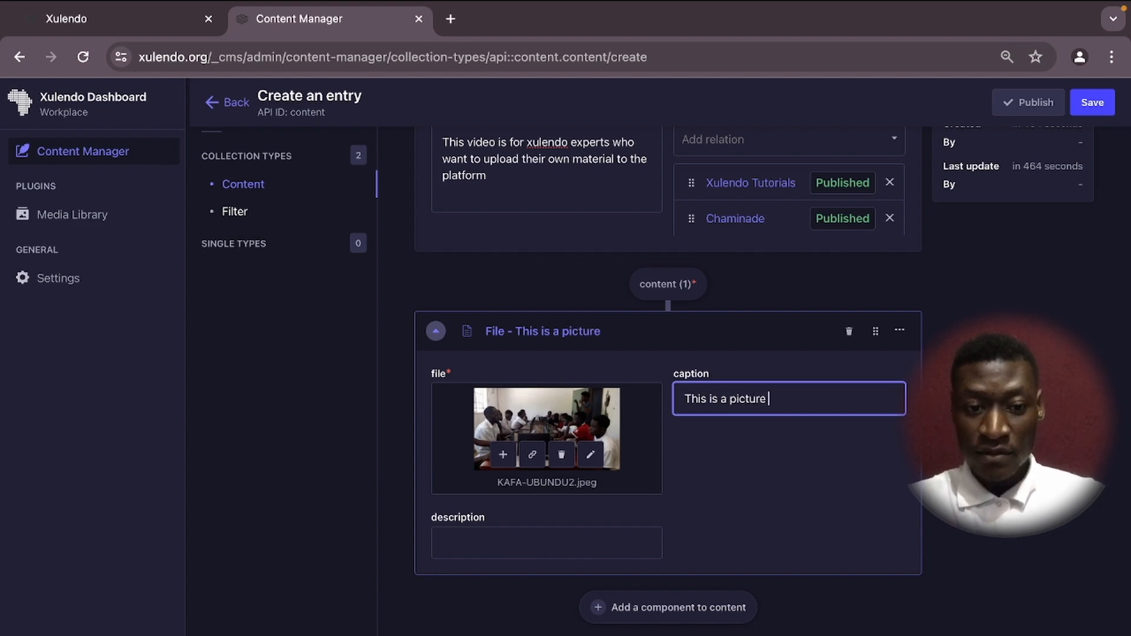
text(of )
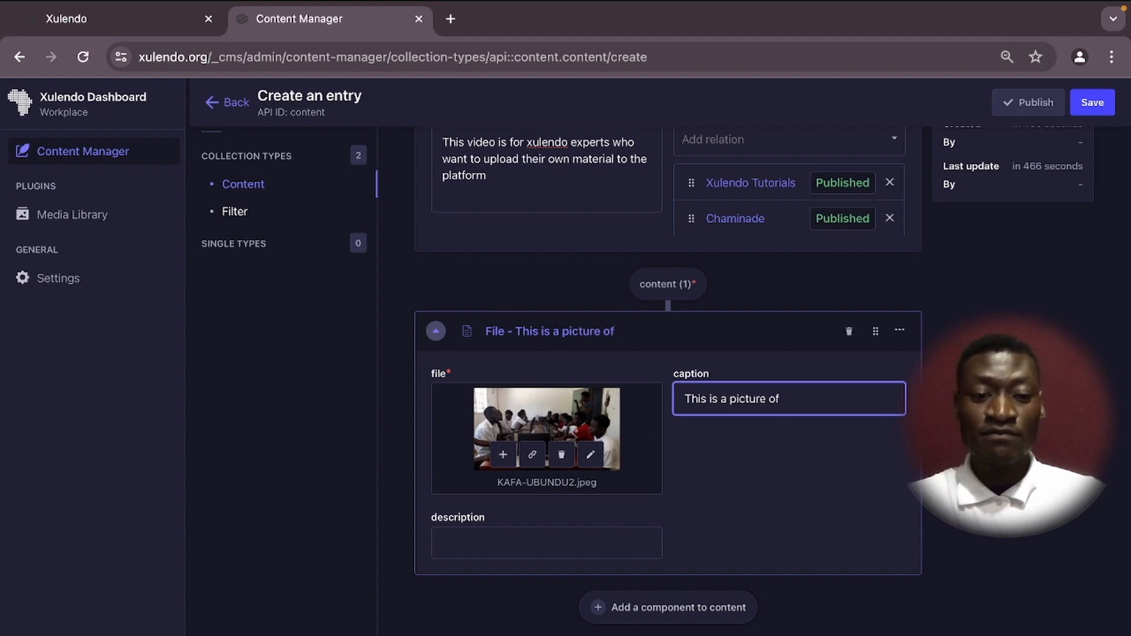
text(nation)
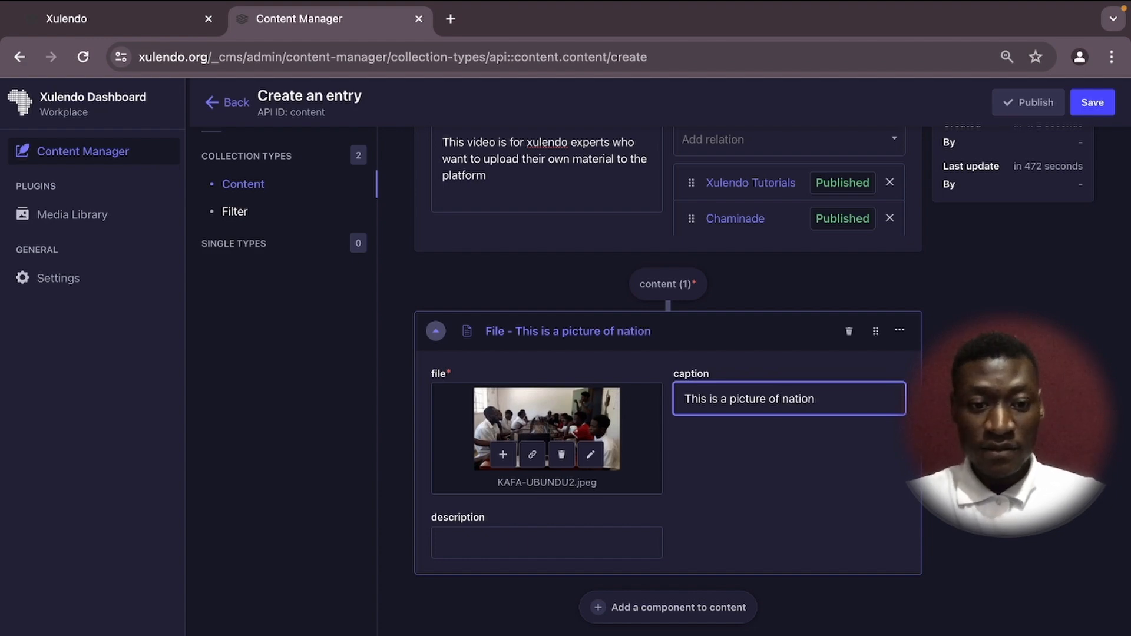
key(BackSpace)
key(BackSpace)
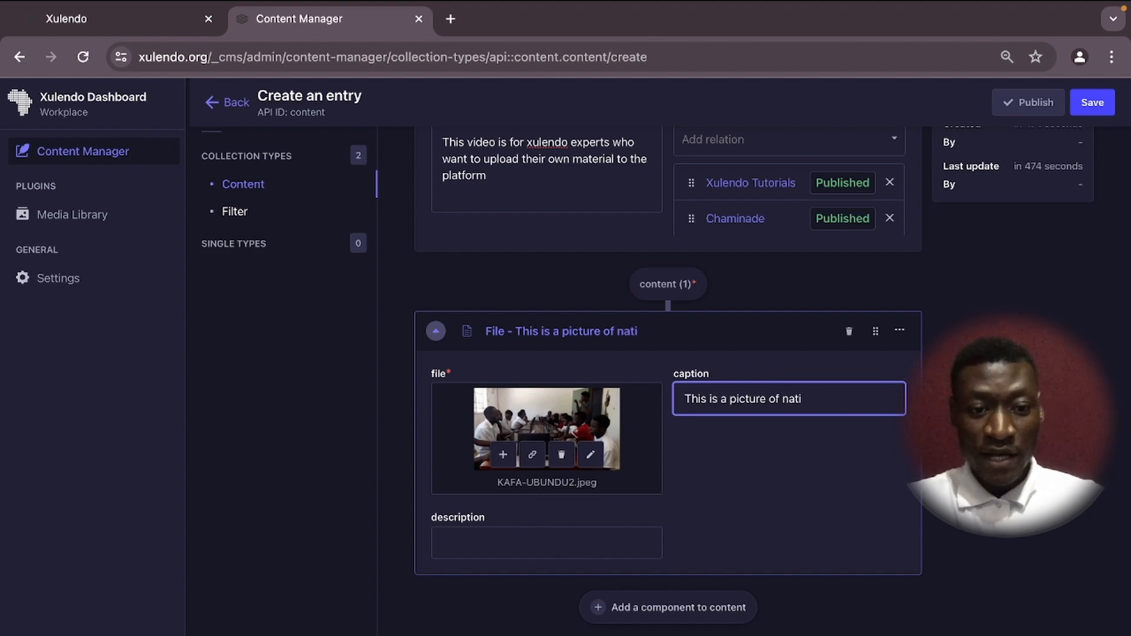
key(BackSpace)
text(ura)
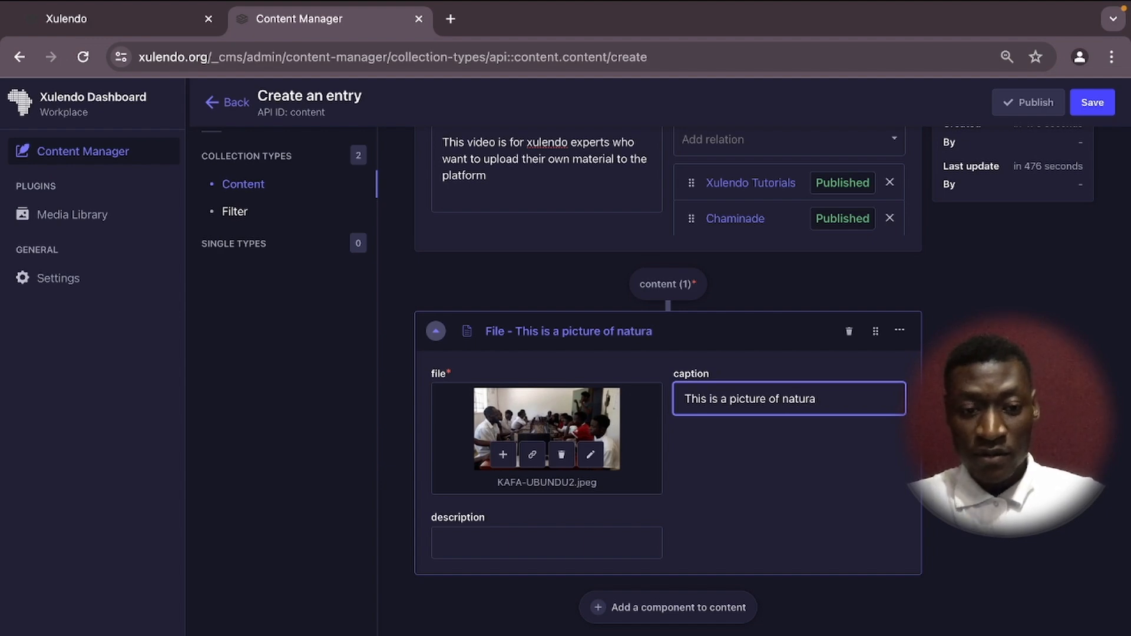
text(l resou)
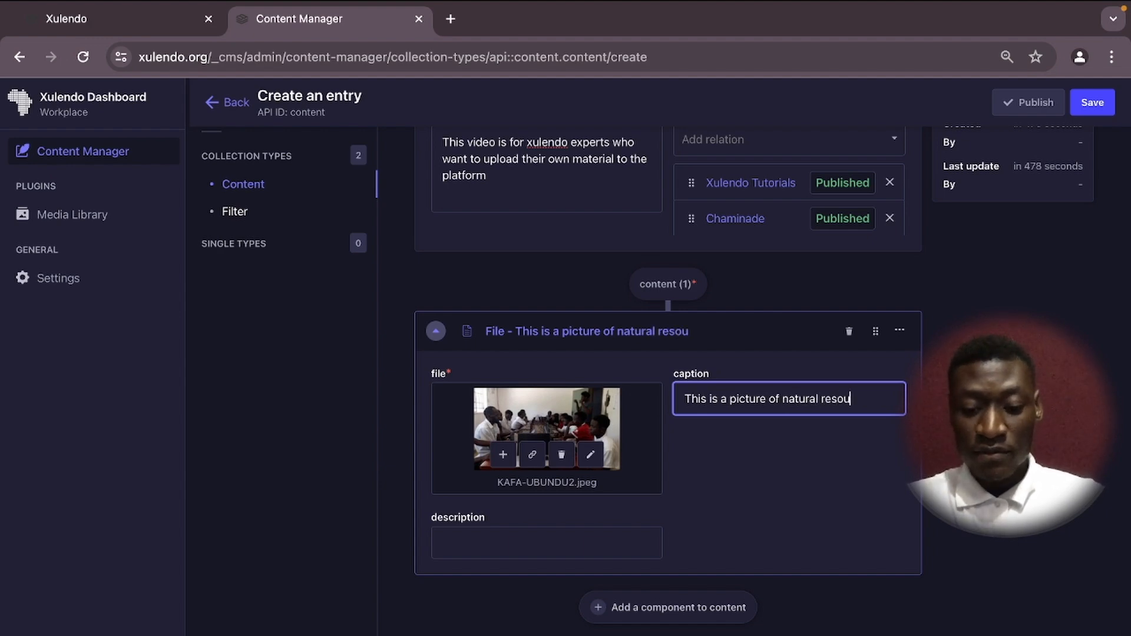
text(rces )
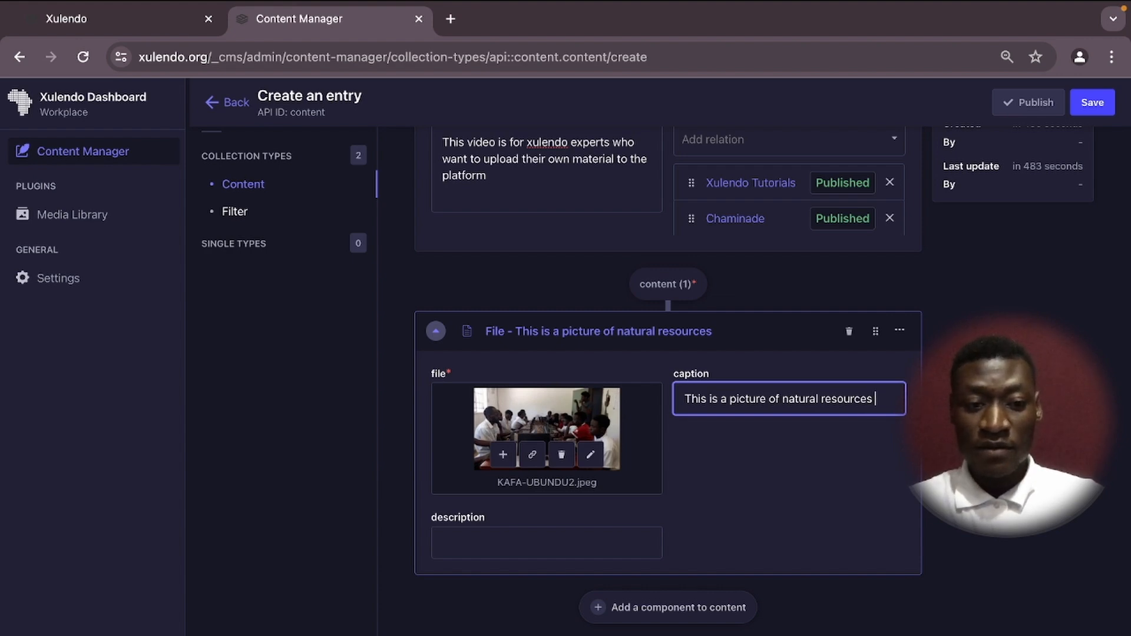
text( in Mala)
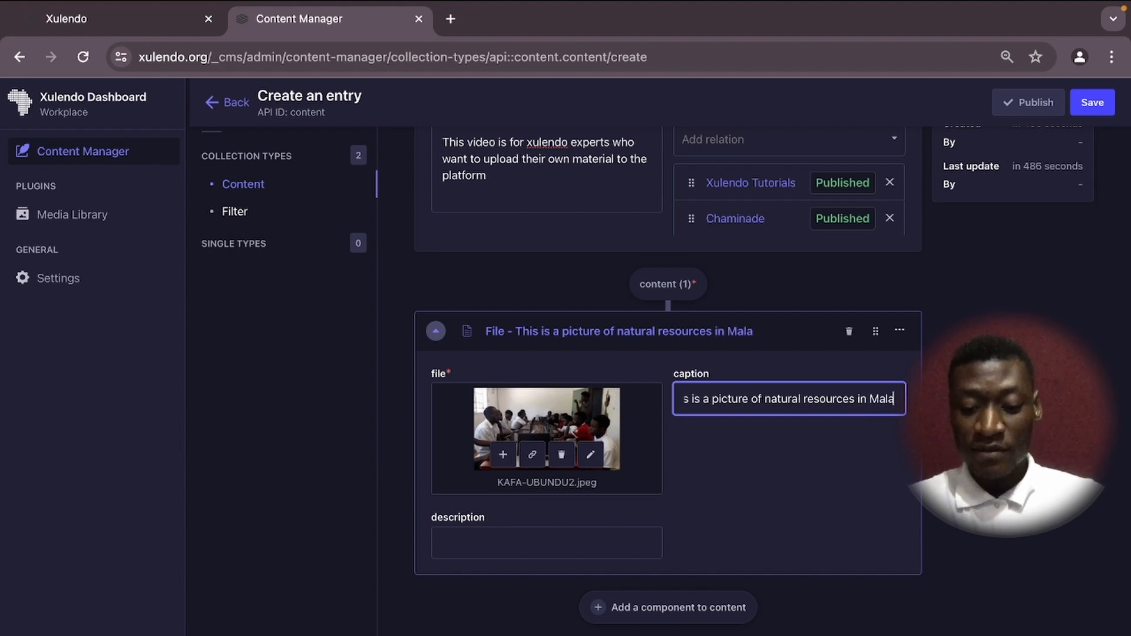
text(wi)
click(481, 548)
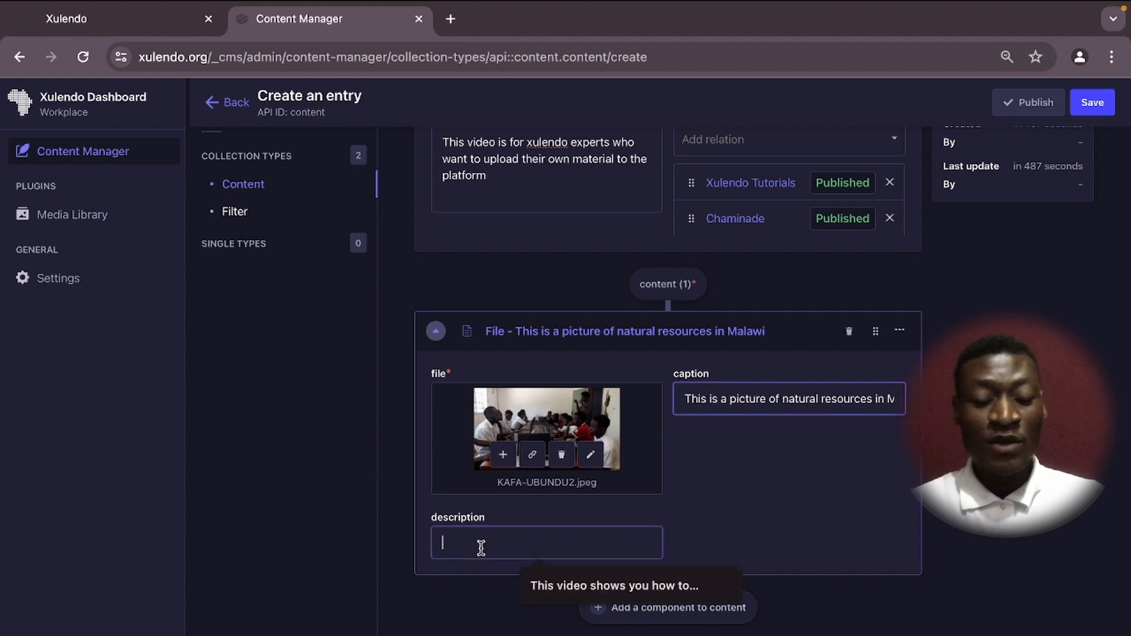
click(695, 477)
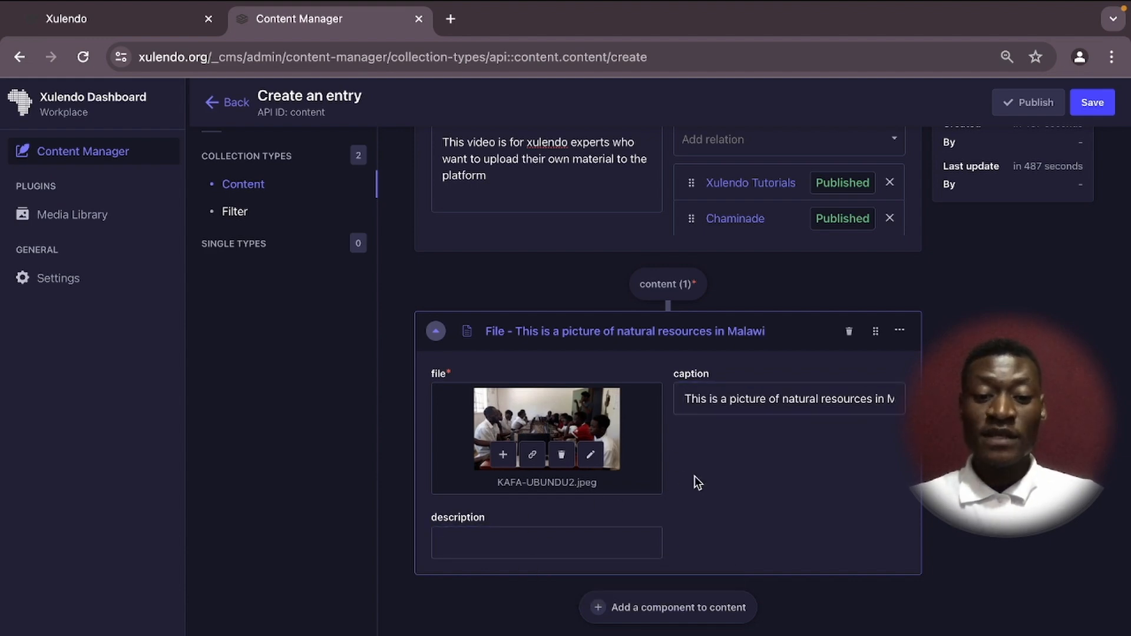
scroll(674, 487, down, 1)
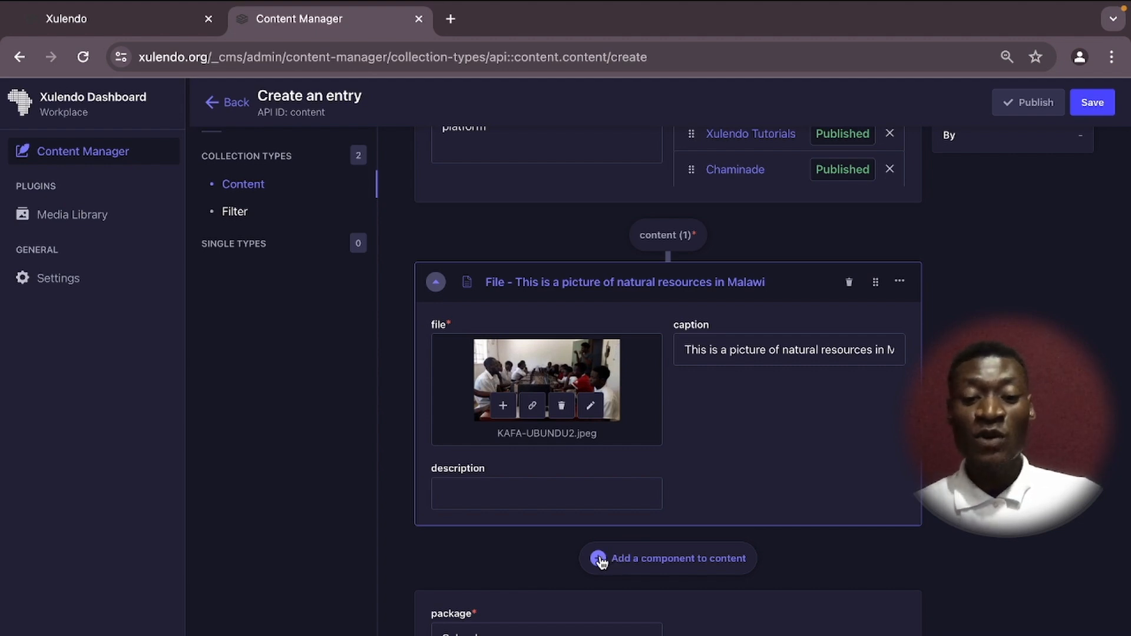
Add a Text component after the File and write the heading 'NATURAL RESOURCES'.
click(599, 560)
scroll(596, 546, down, 5)
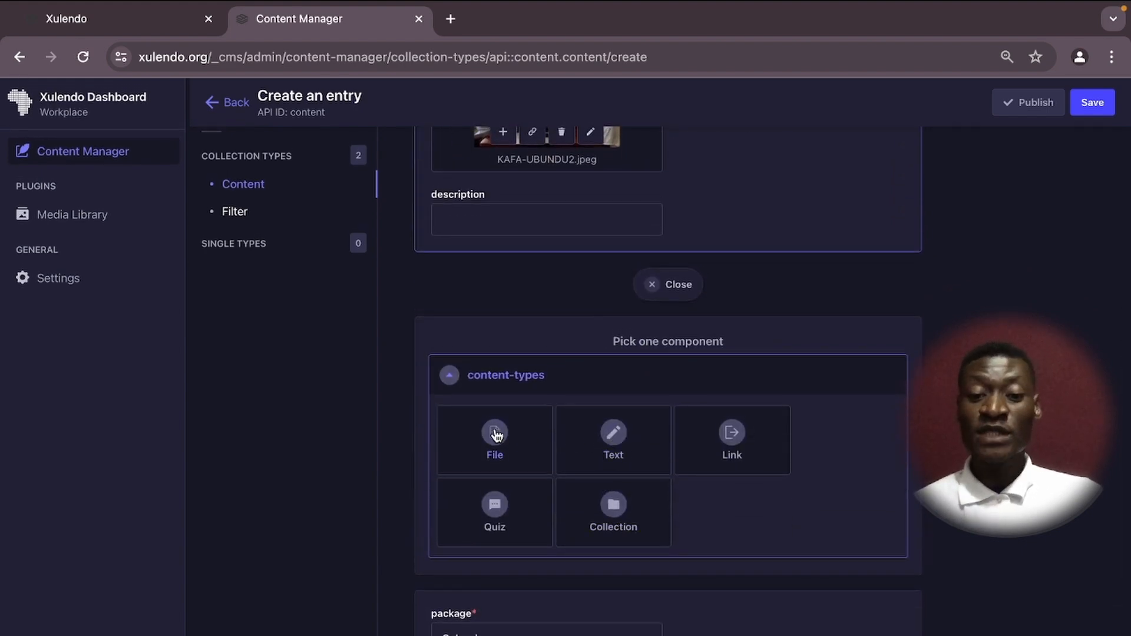
click(613, 432)
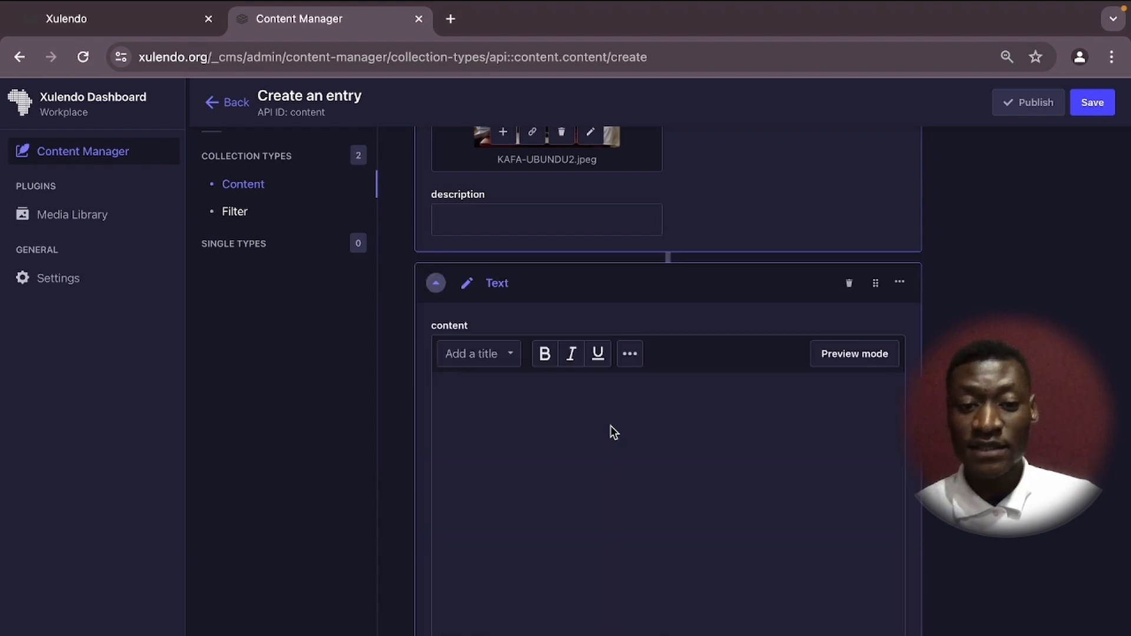
click(503, 391)
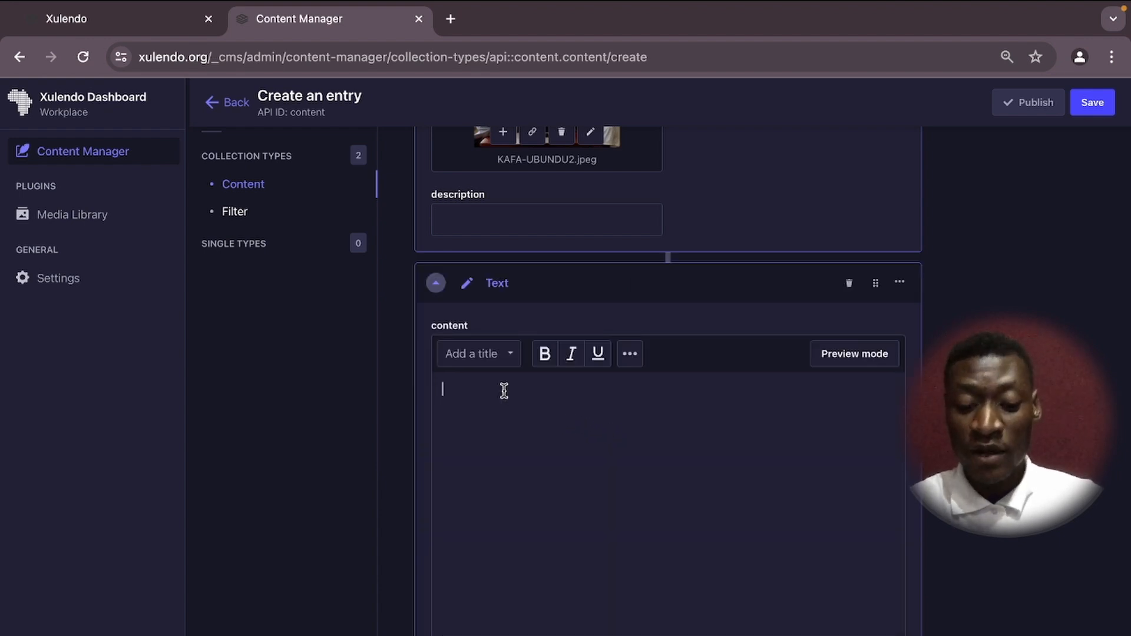
text(NATU)
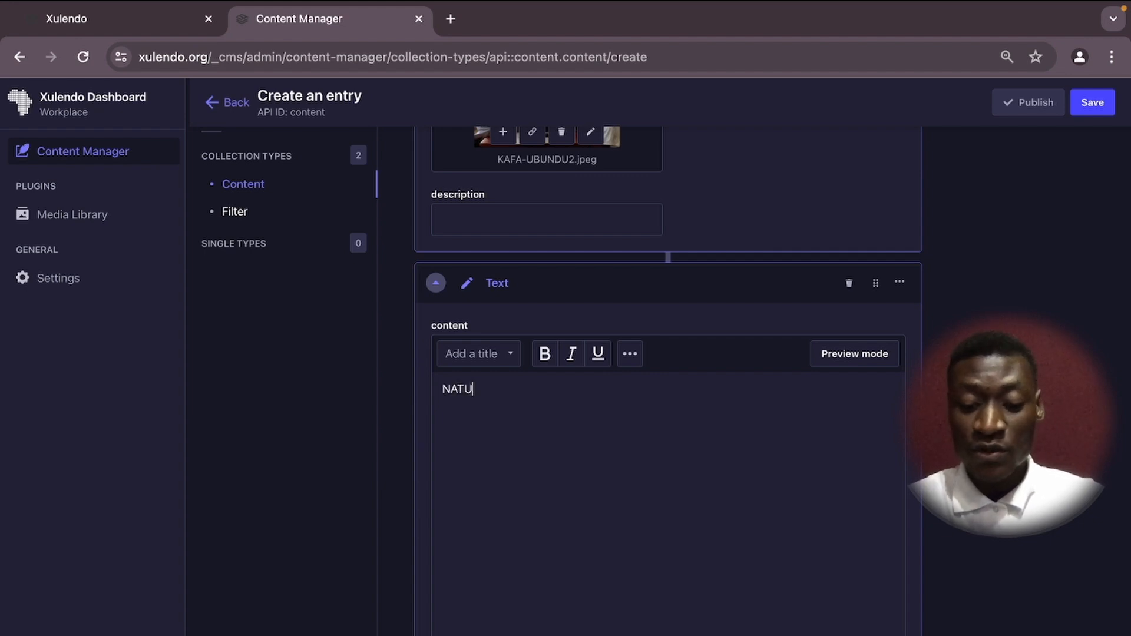
text(RAL RES)
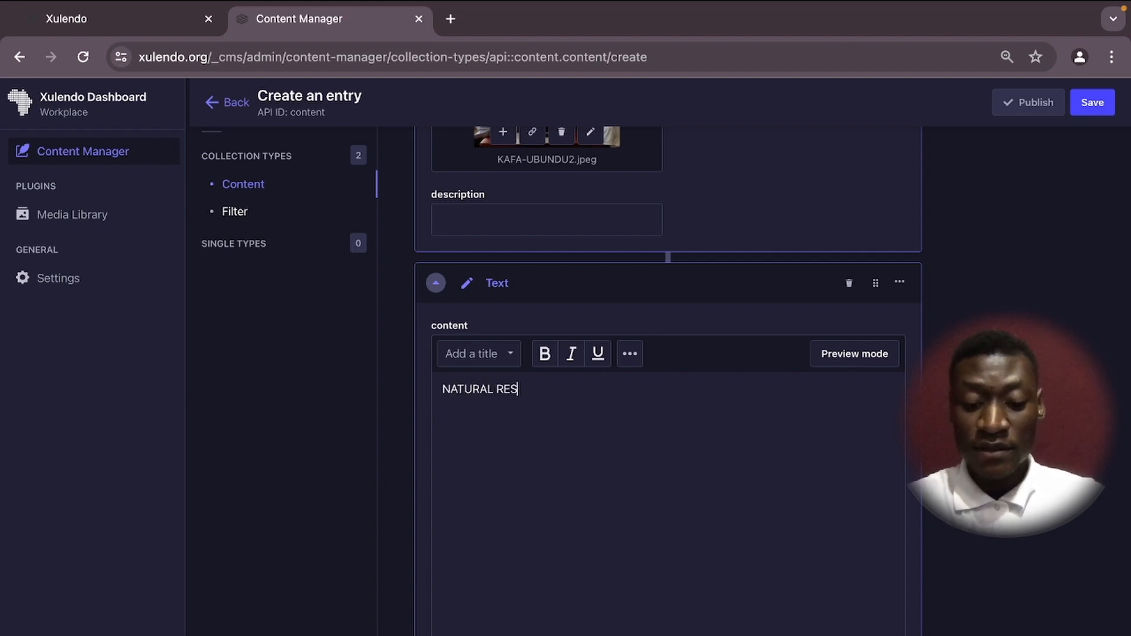
text(OURCES)
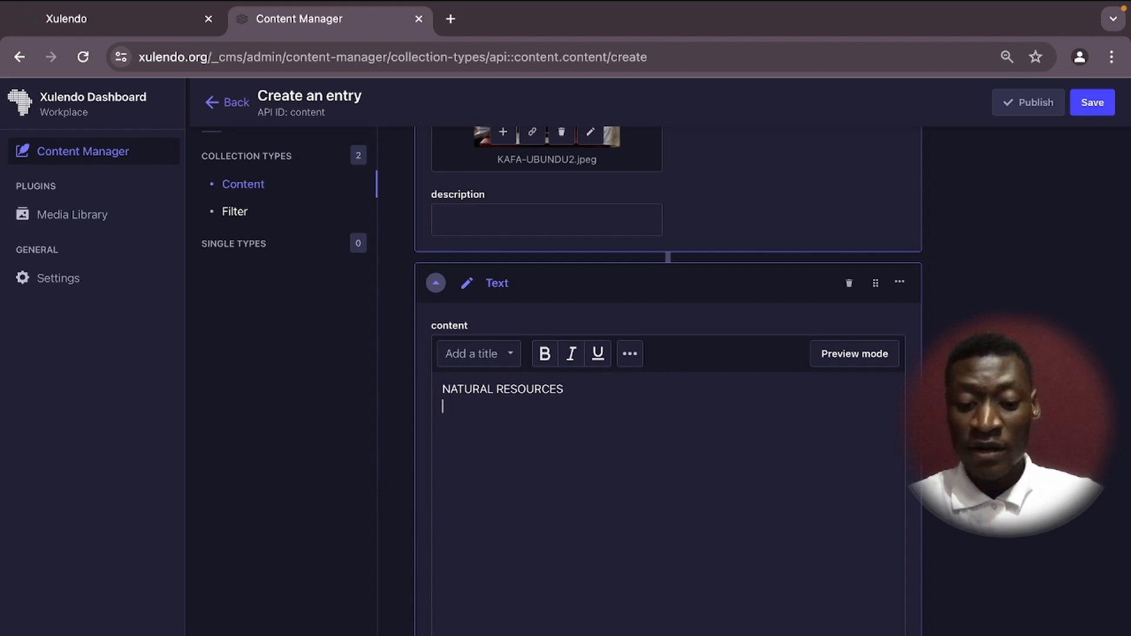
Type 'I have typed something here please add more' on the second line.
text(T)
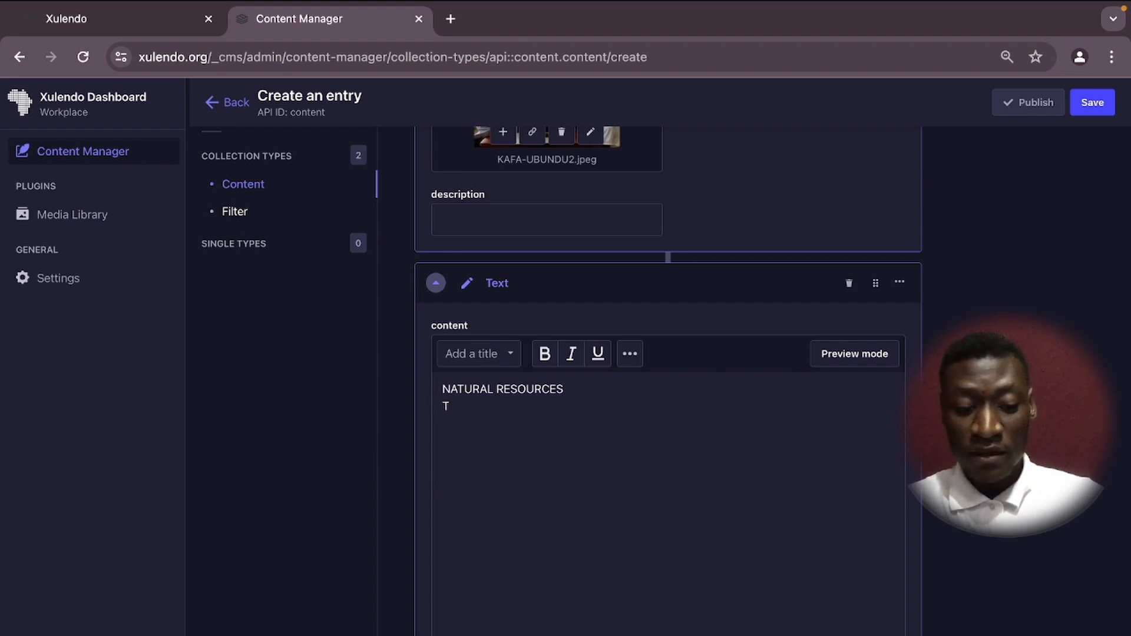
key(BackSpace)
text(I)
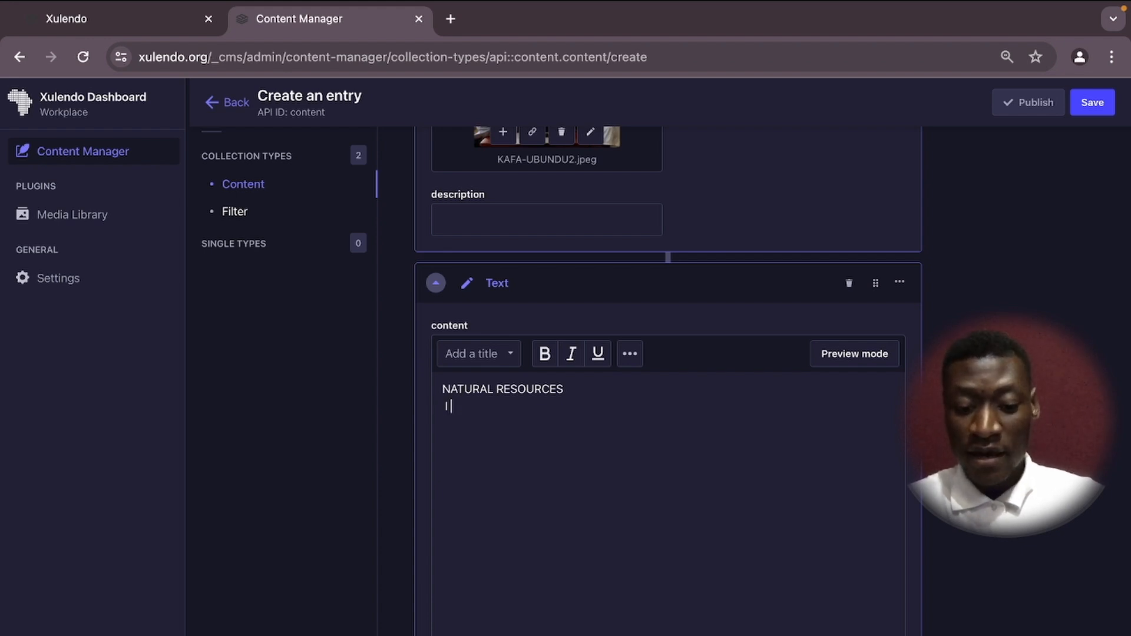
text( have )
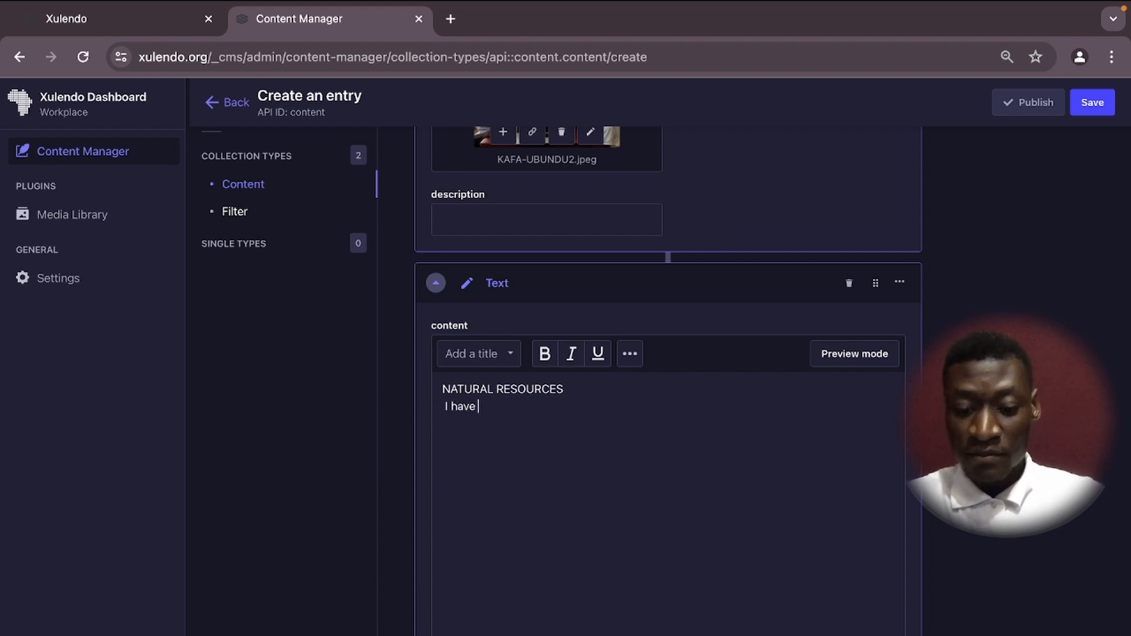
text(typed )
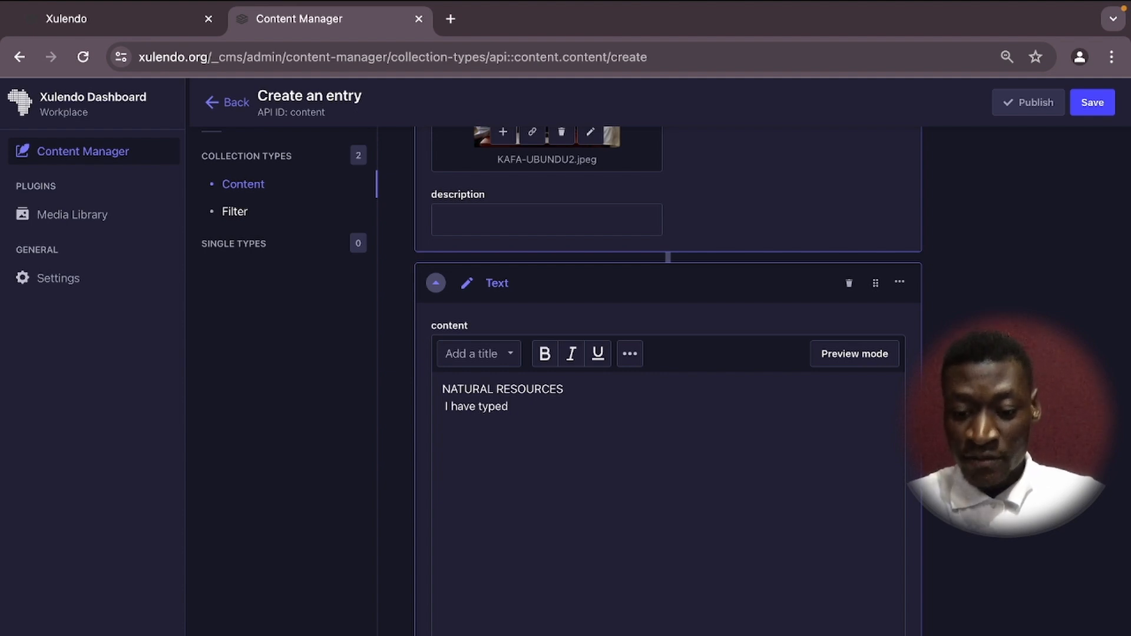
text(somethin)
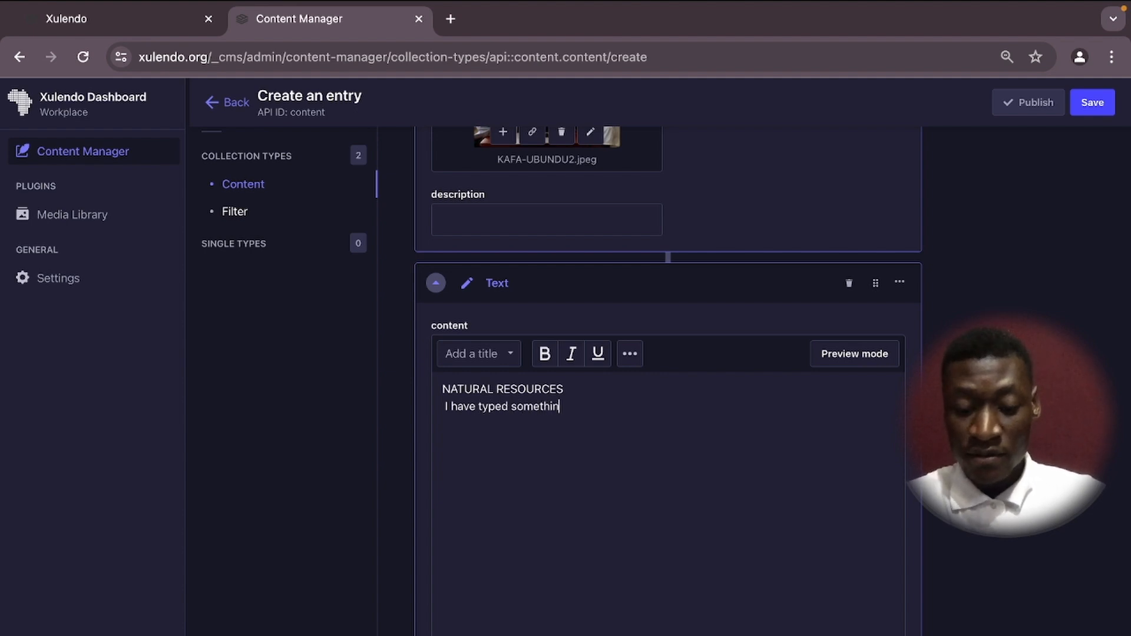
text(g here )
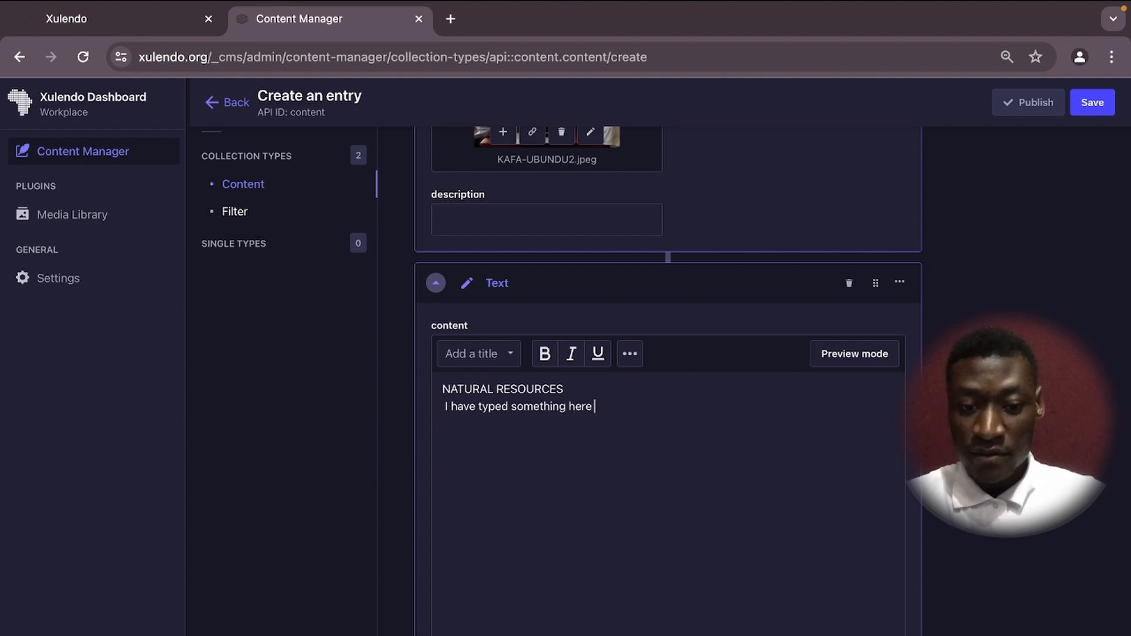
text(please )
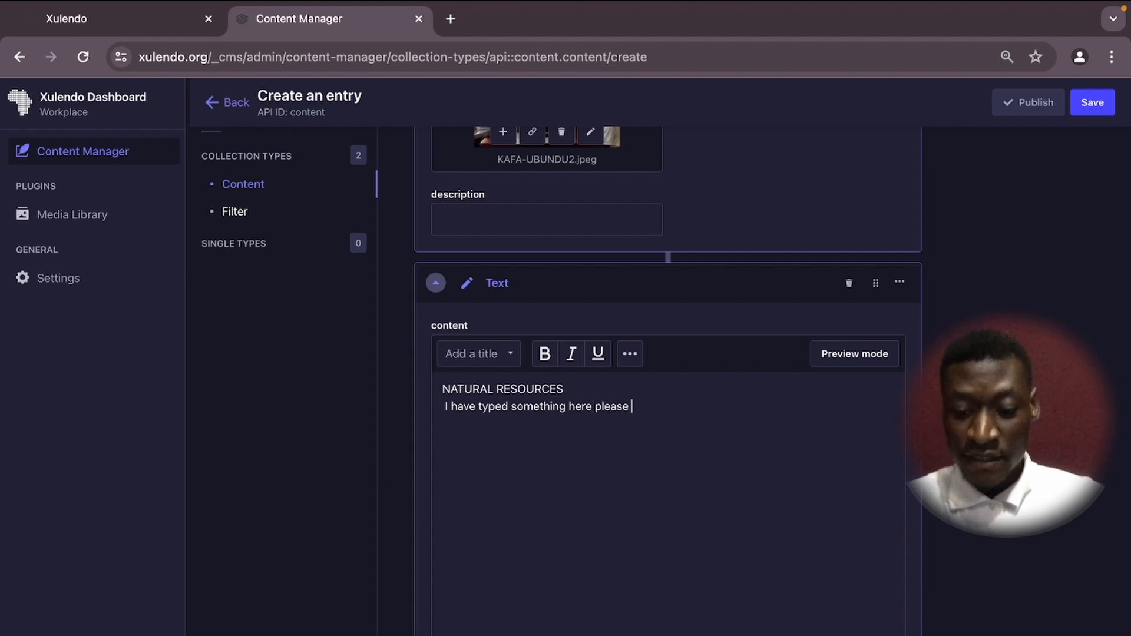
text(add more)
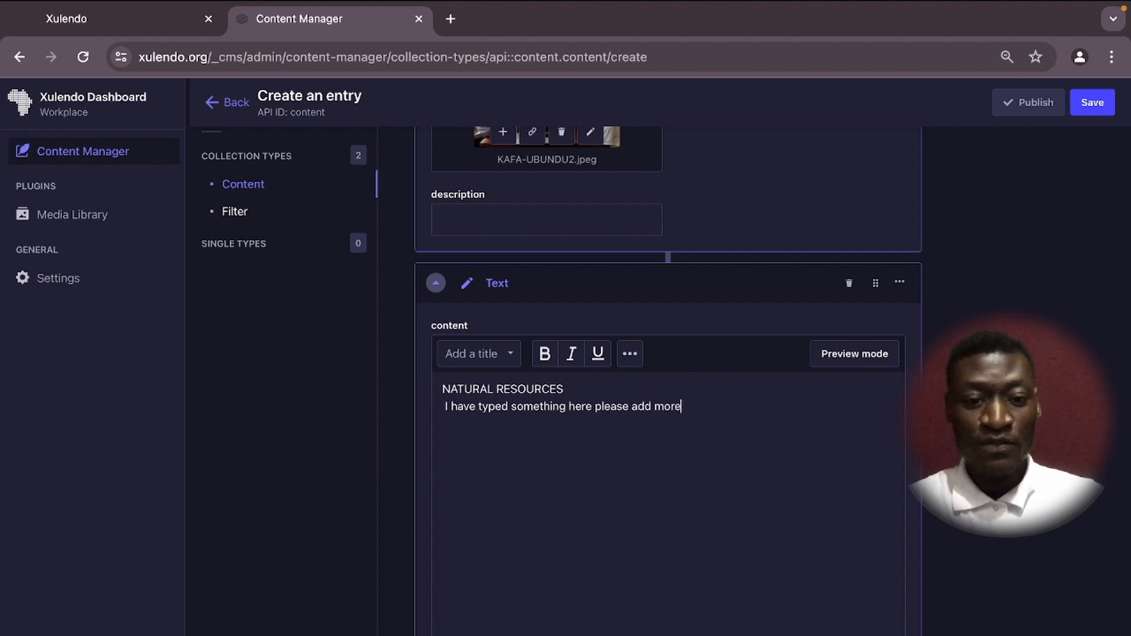
Insert a blank line after NATURAL RESOURCES and remove the leading space before the sentence.
click(571, 390)
key(Return)
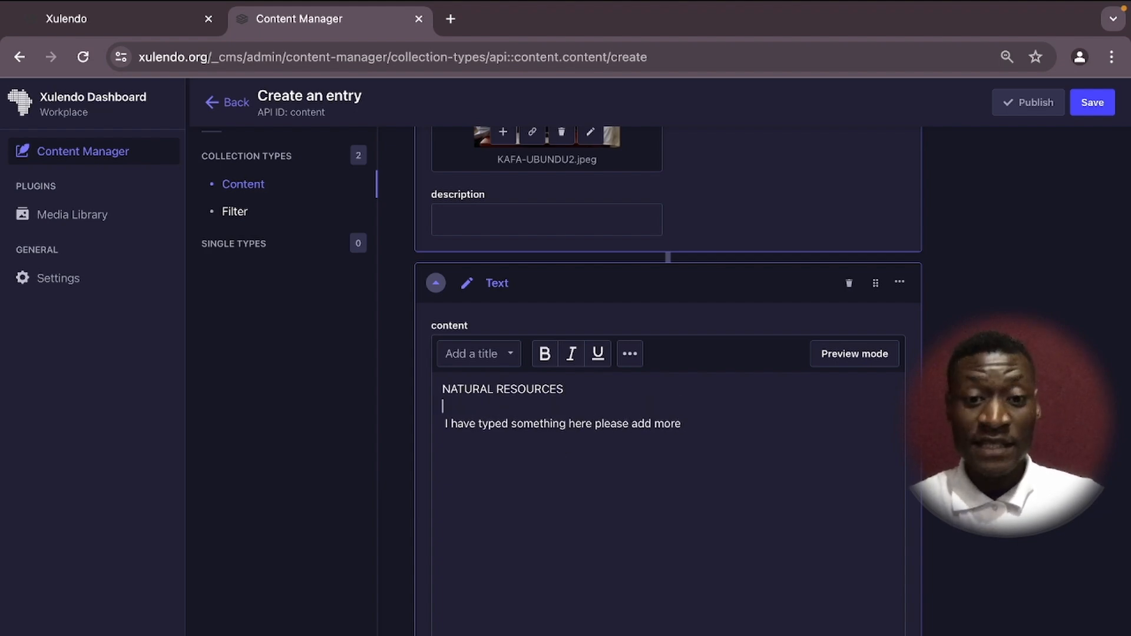
click(446, 428)
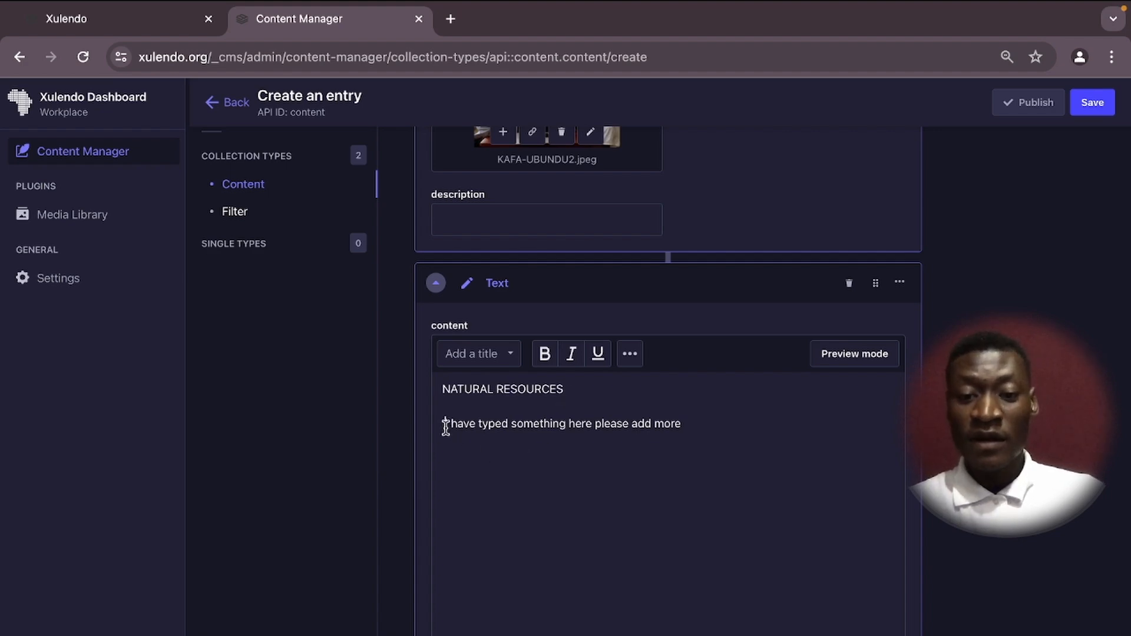
key(BackSpace)
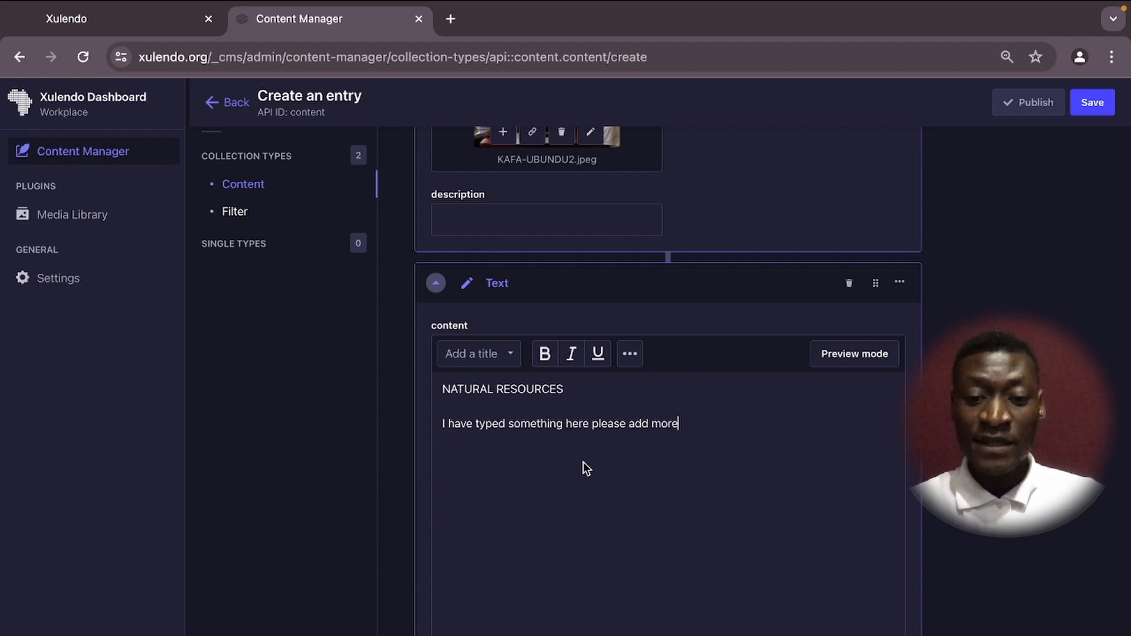
scroll(586, 468, down, 1)
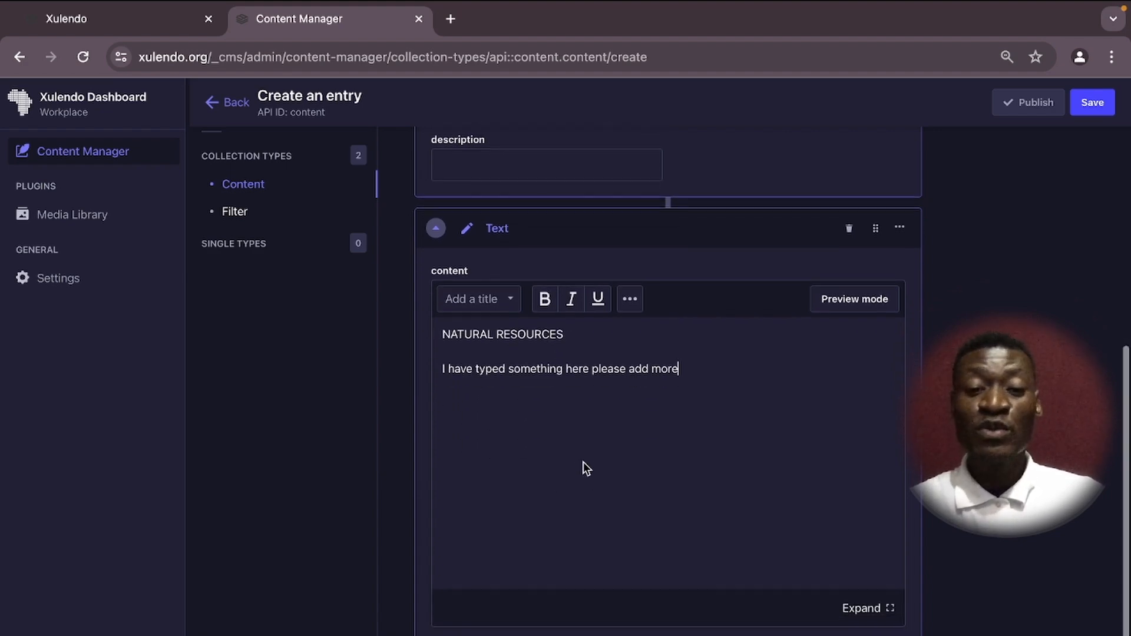
scroll(586, 468, down, 1)
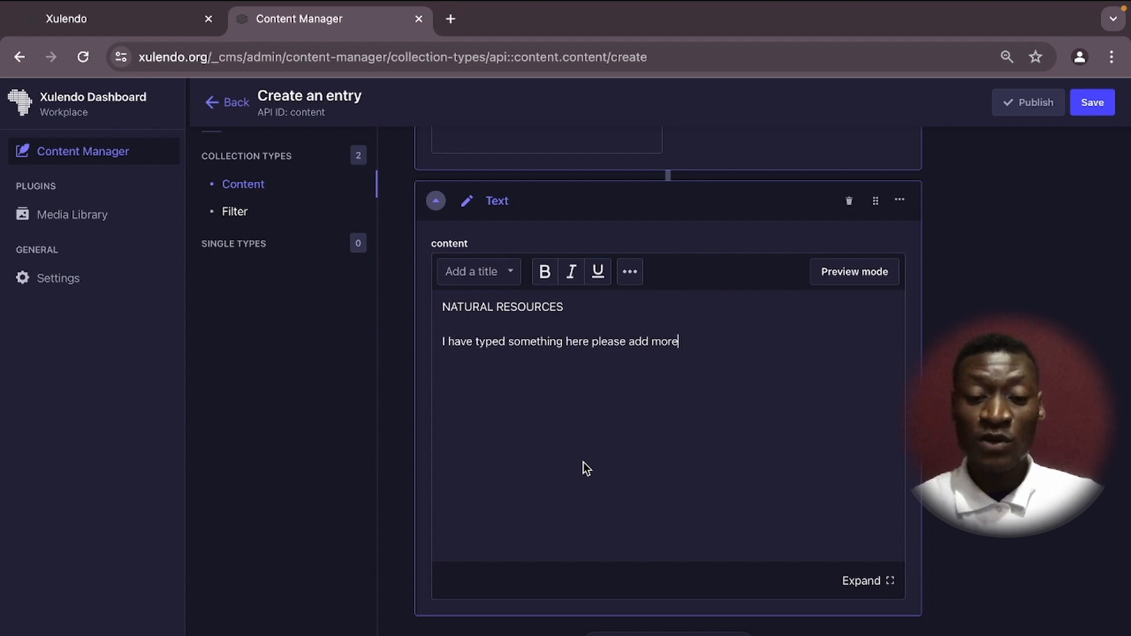
scroll(583, 462, down, 1)
scroll(677, 406, down, 1)
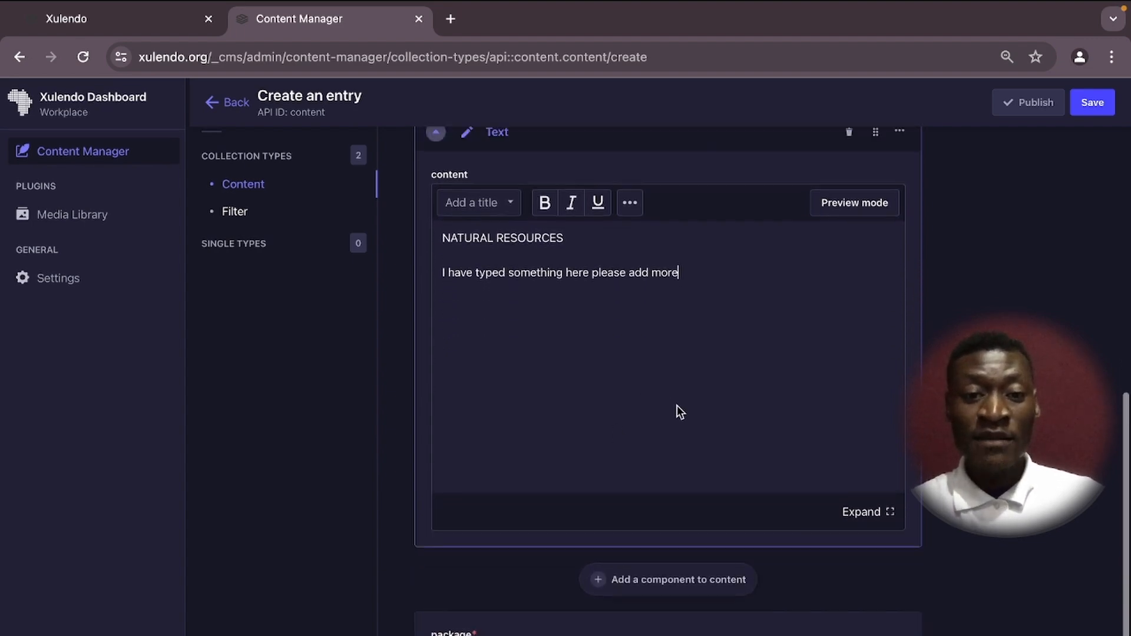
scroll(677, 407, up, 6)
Save the entry, then add a File component and delete it again.
click(1095, 103)
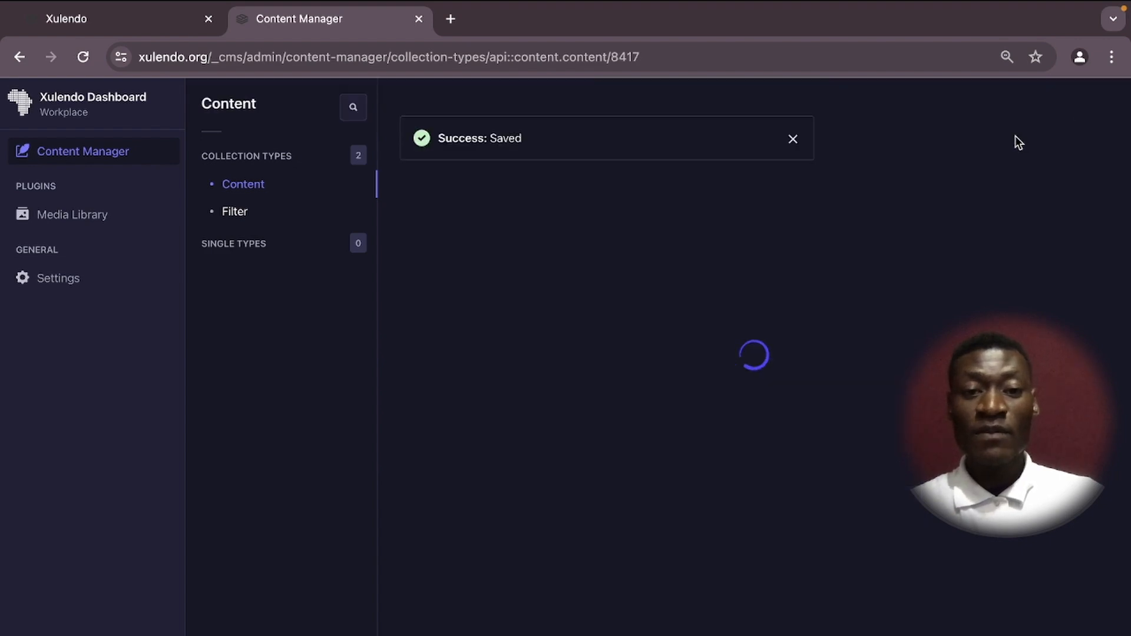
scroll(628, 495, down, 6)
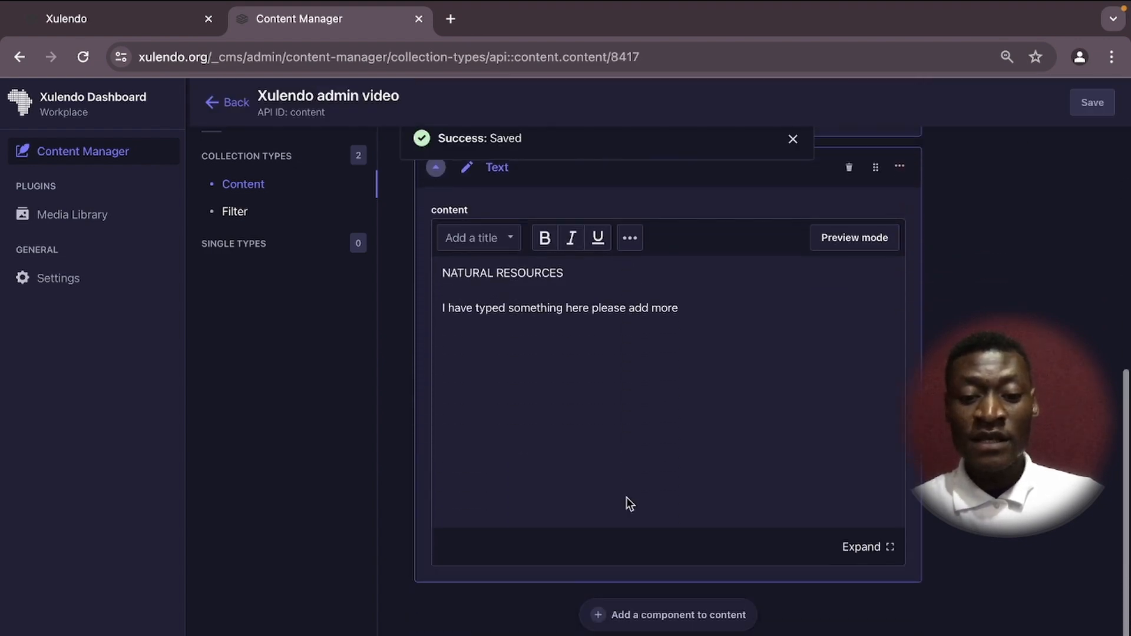
click(594, 558)
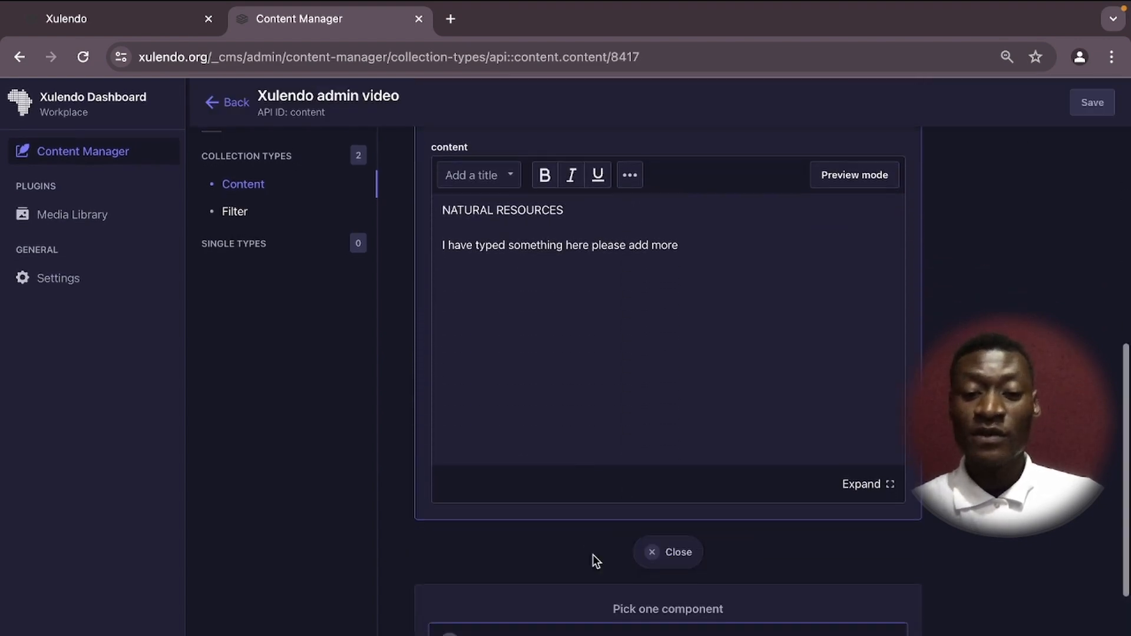
scroll(593, 557, down, 5)
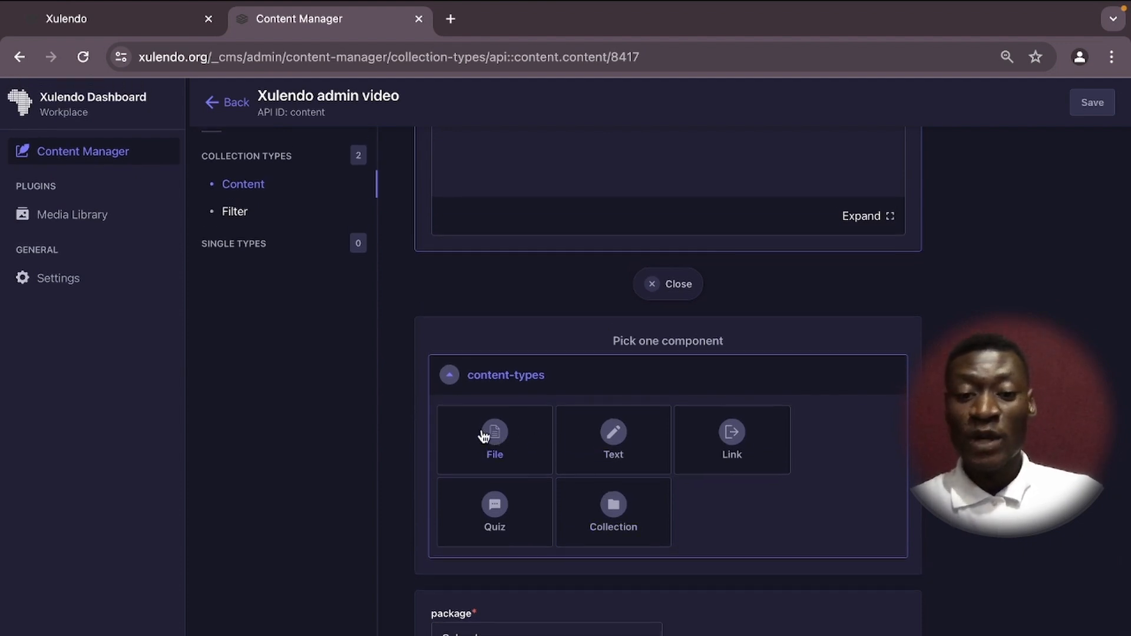
click(496, 435)
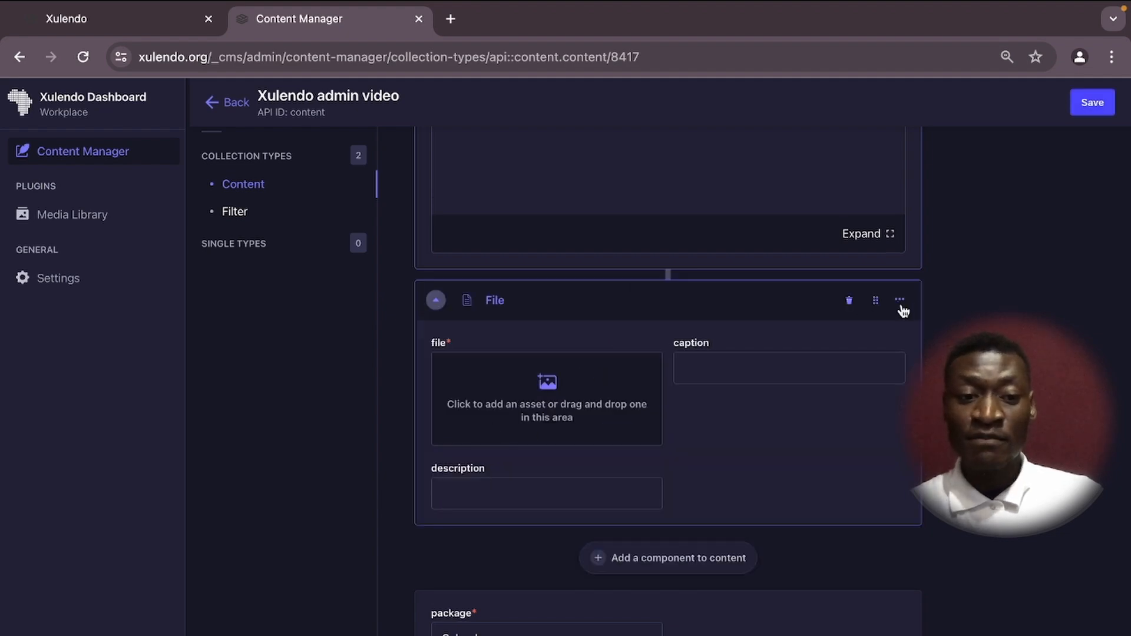
click(849, 301)
scroll(685, 305, up, 10)
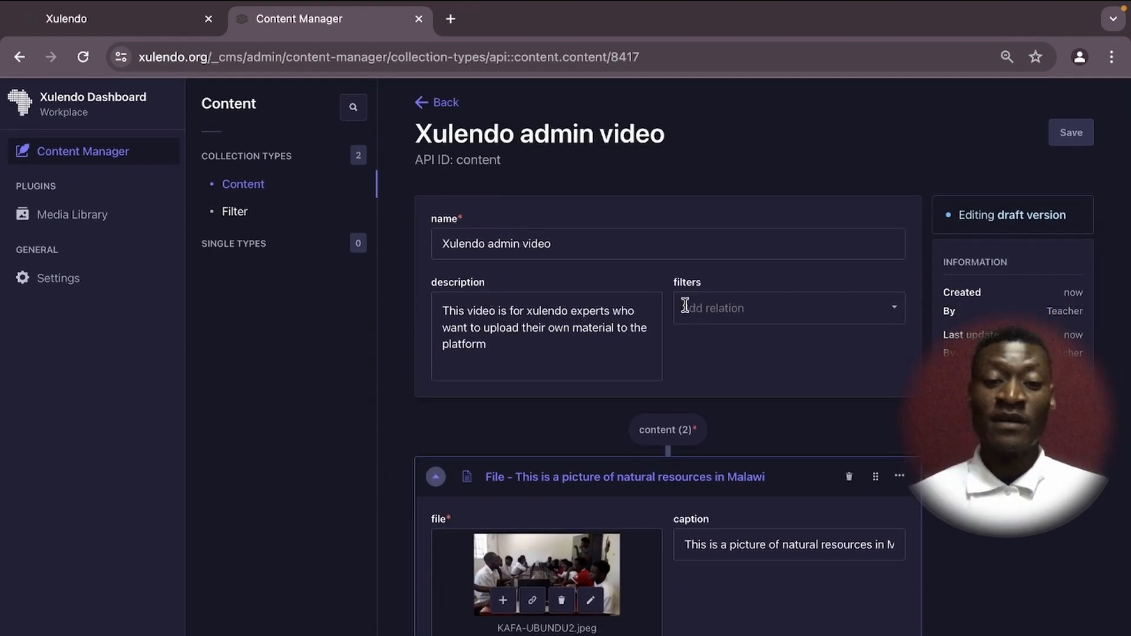
Scroll through the saved entry and switch to the Xulendo public website's browser tab.
scroll(685, 305, down, 9)
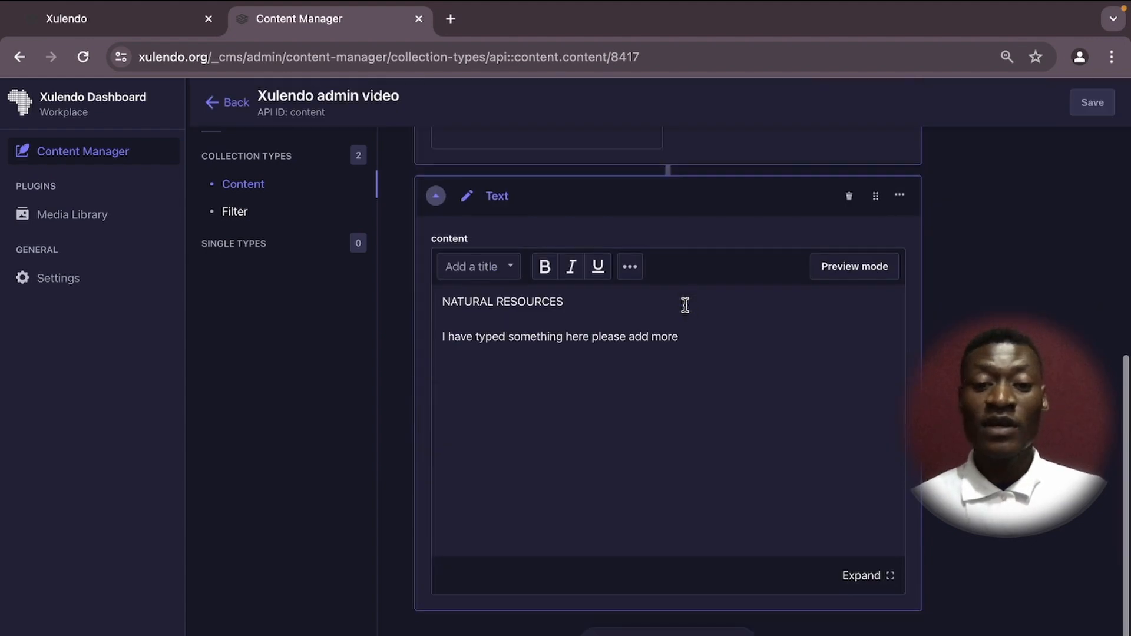
scroll(685, 305, up, 7)
scroll(685, 305, up, 3)
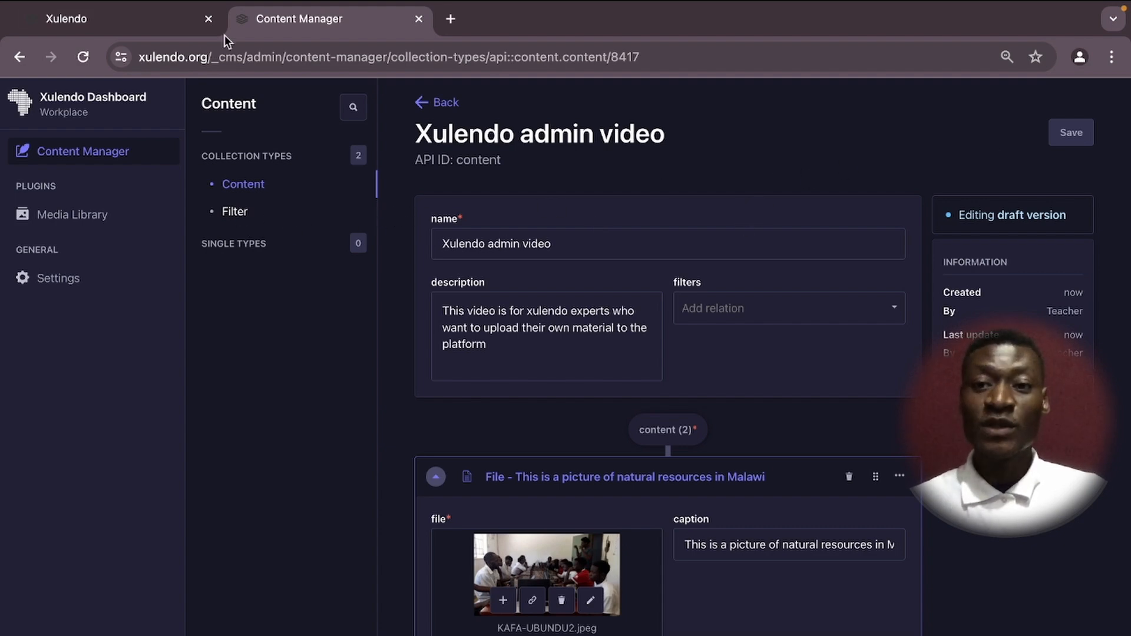
click(78, 23)
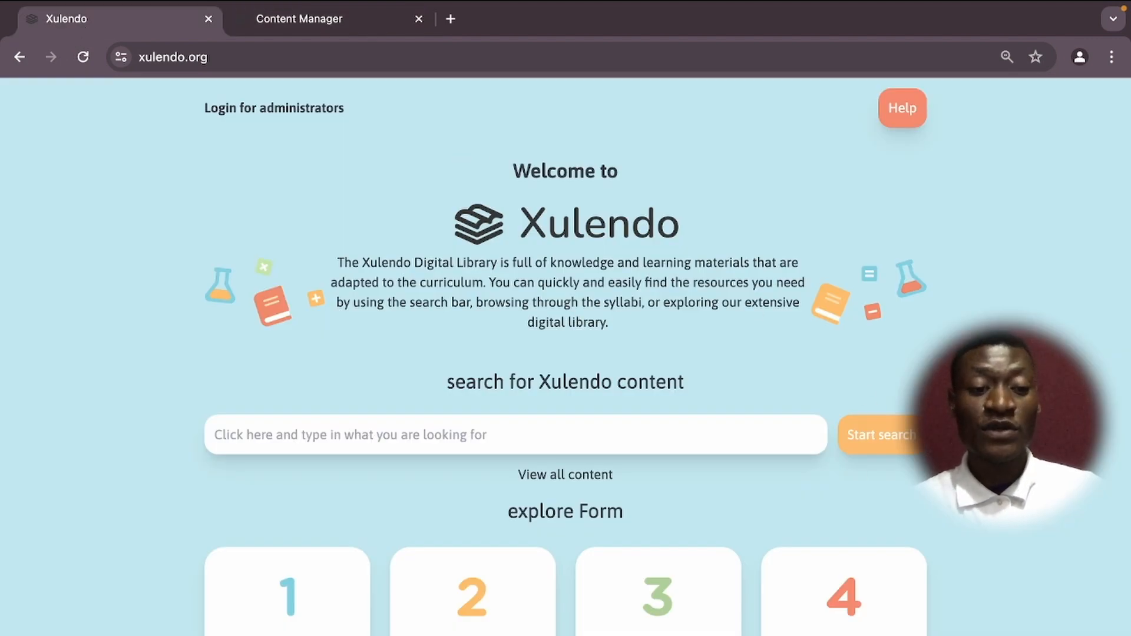
click(302, 23)
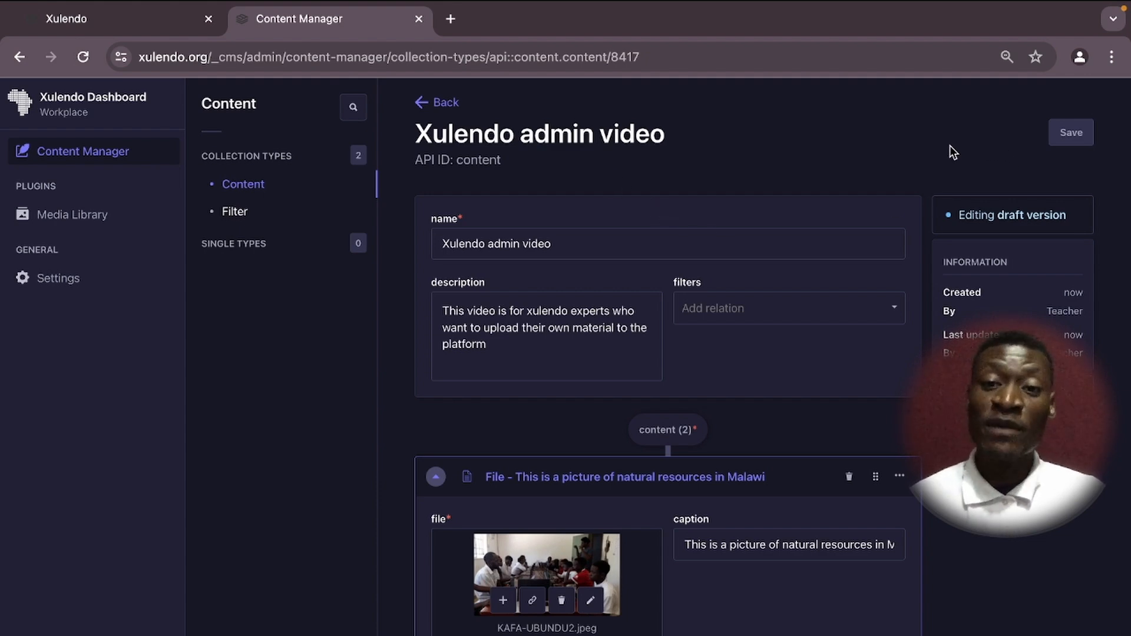
click(101, 19)
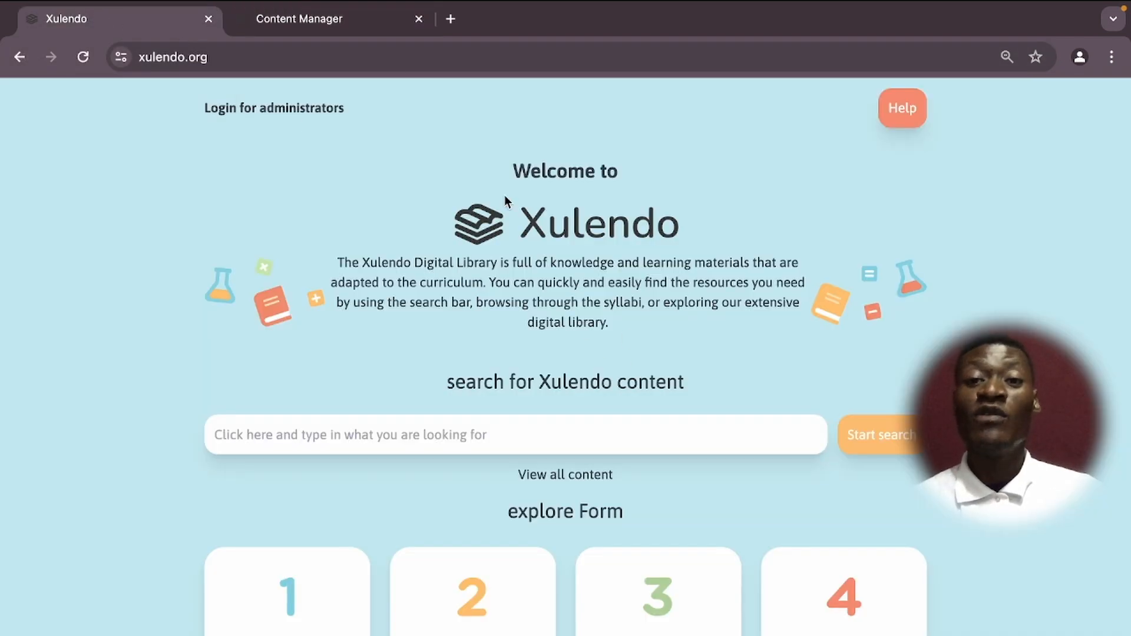
click(315, 18)
scroll(578, 339, down, 2)
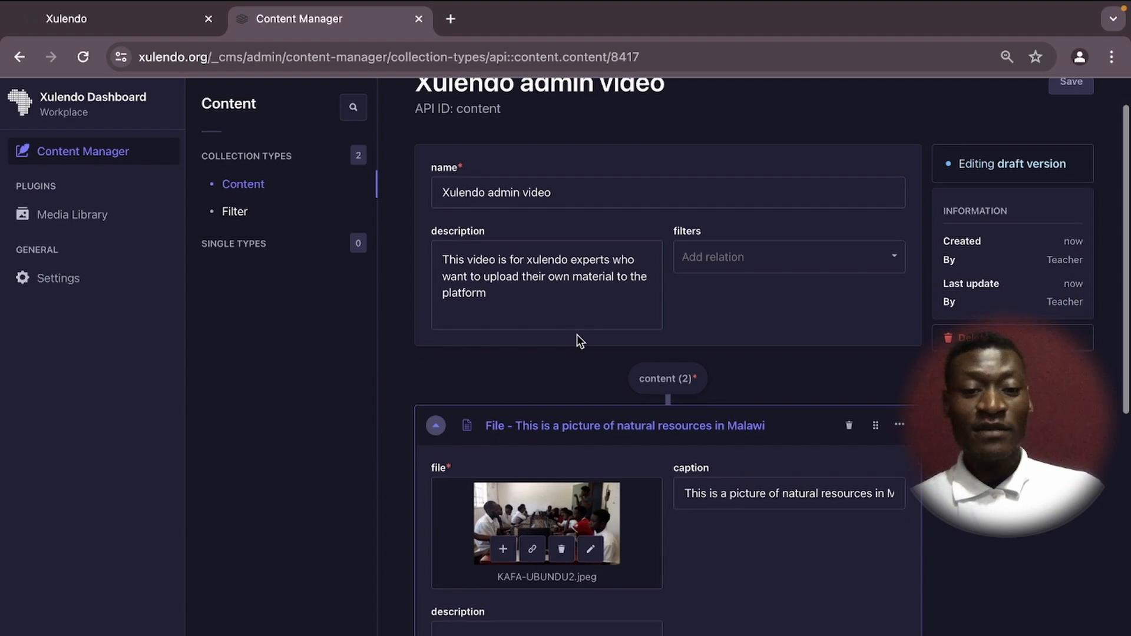
scroll(577, 340, down, 8)
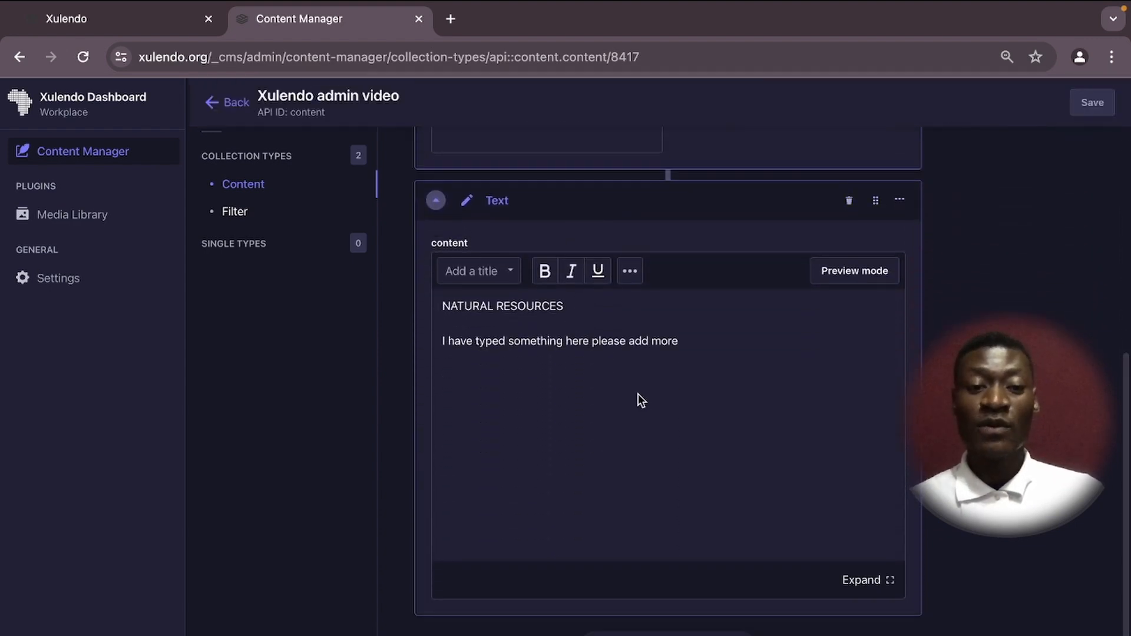
scroll(643, 430, down, 2)
scroll(607, 301, up, 5)
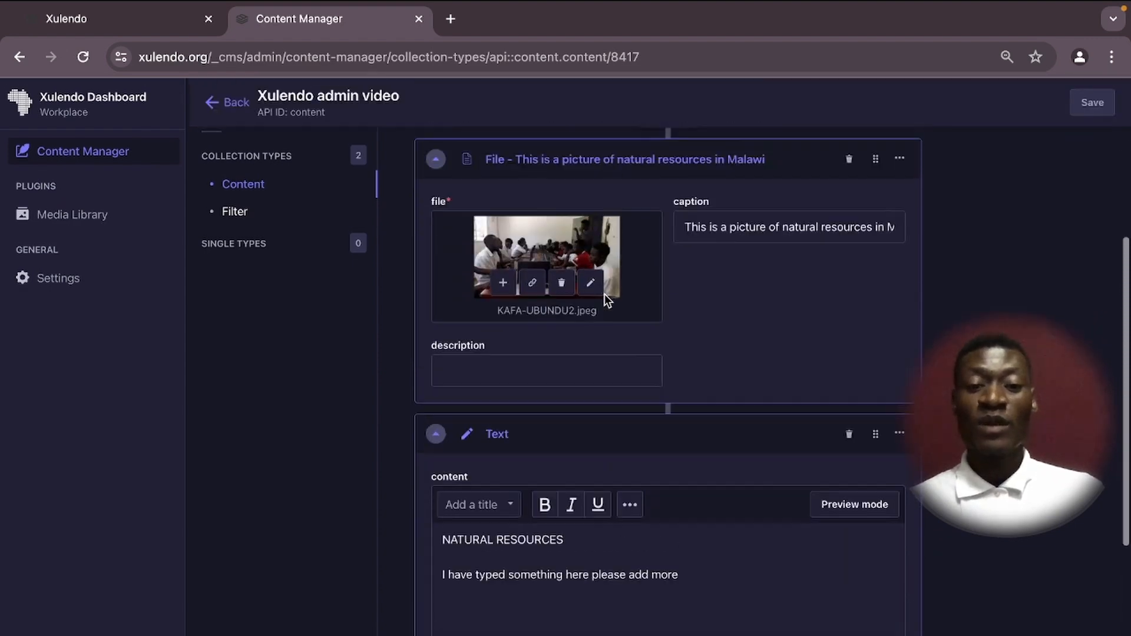
scroll(605, 295, up, 1)
scroll(619, 331, up, 4)
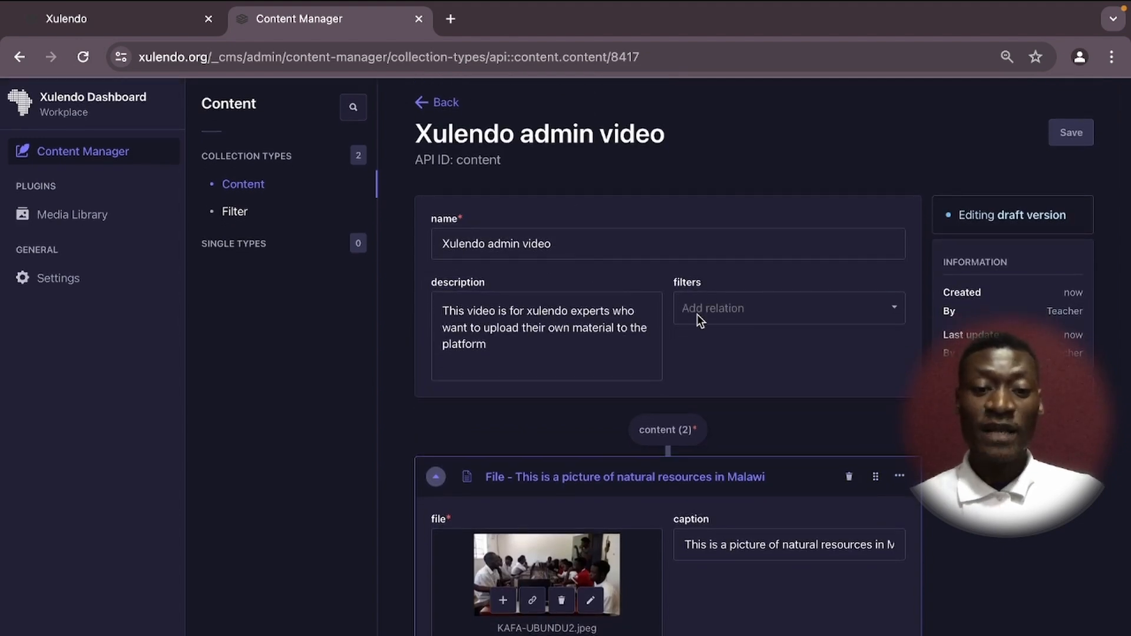
click(728, 306)
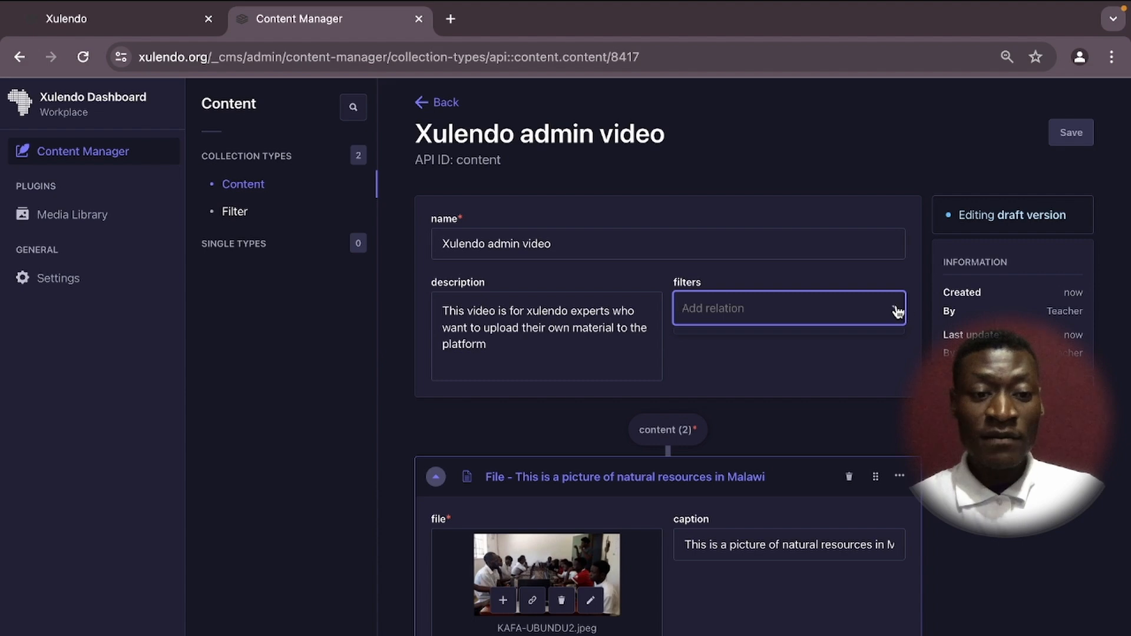
click(739, 375)
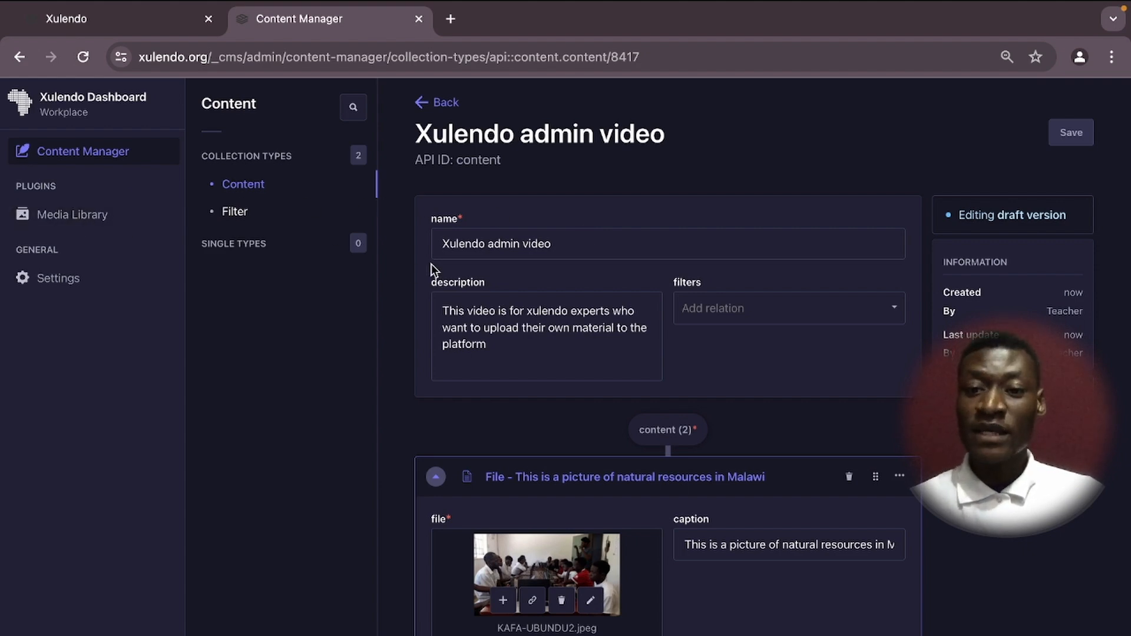
scroll(768, 458, down, 1)
scroll(767, 458, down, 7)
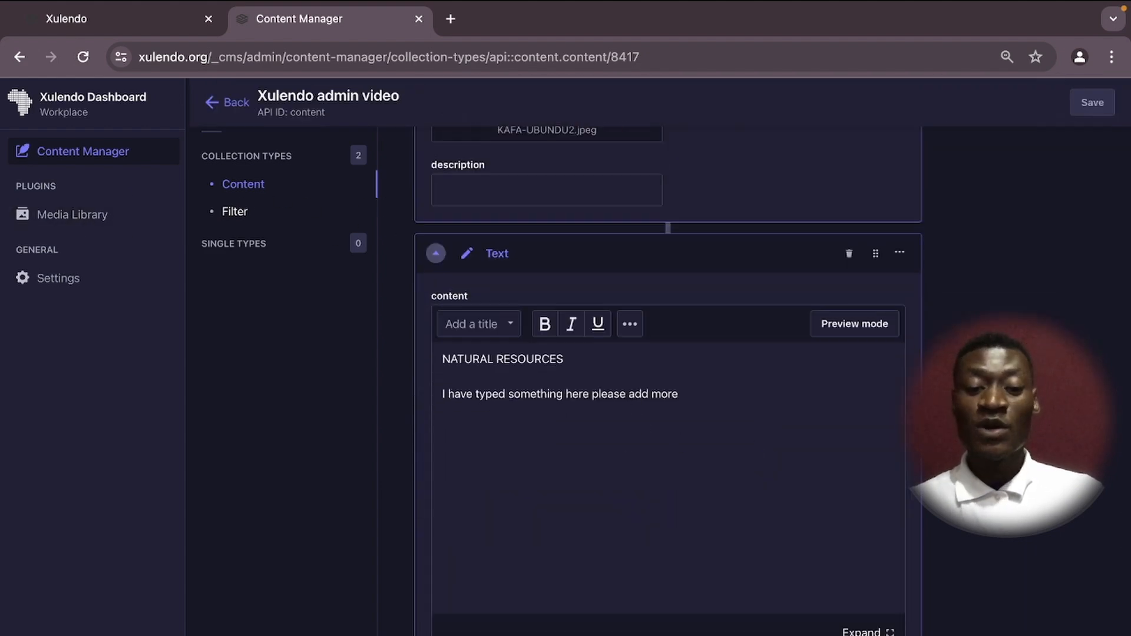
scroll(669, 531, down, 7)
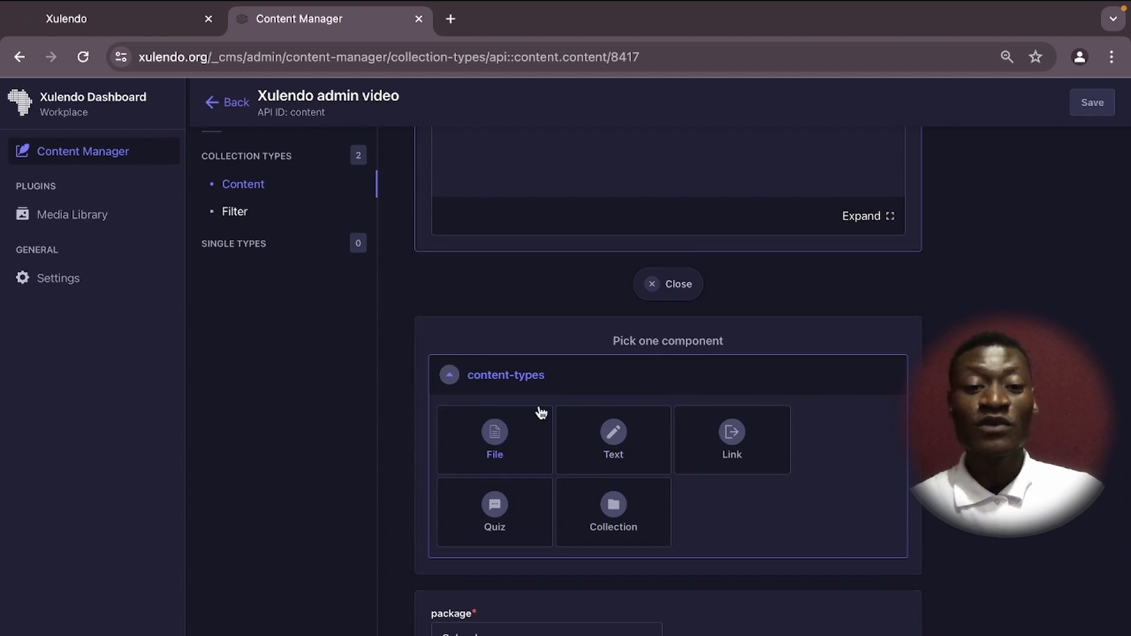
click(652, 283)
scroll(651, 283, up, 15)
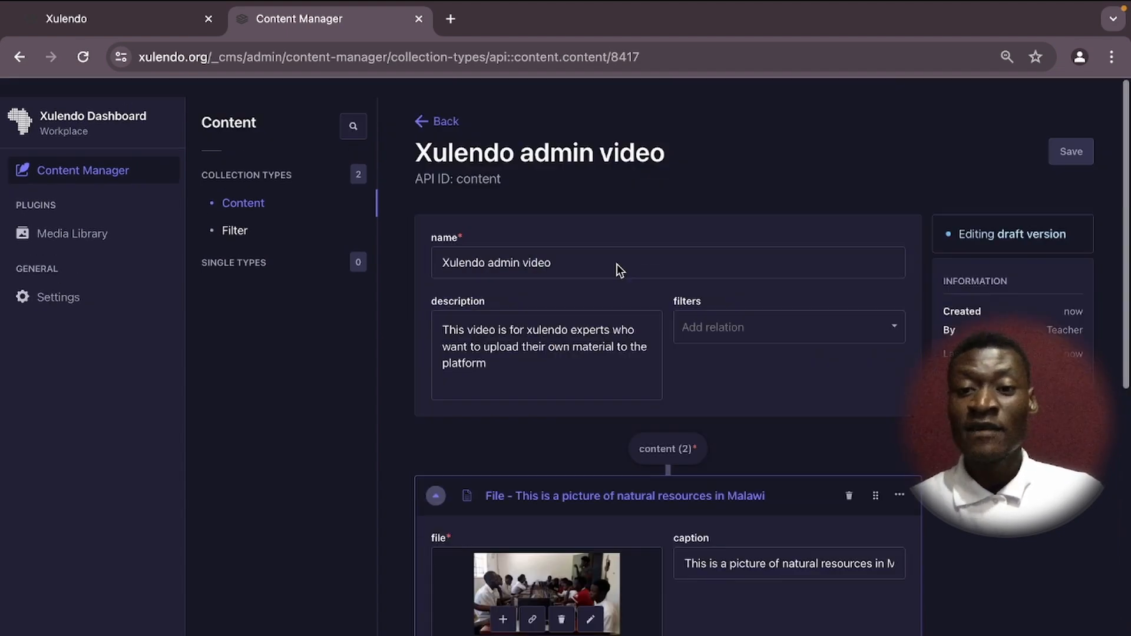
Open the Media Library's Teacher Uploads folder holding KAFA-UBUNDU2.jpeg.
click(67, 218)
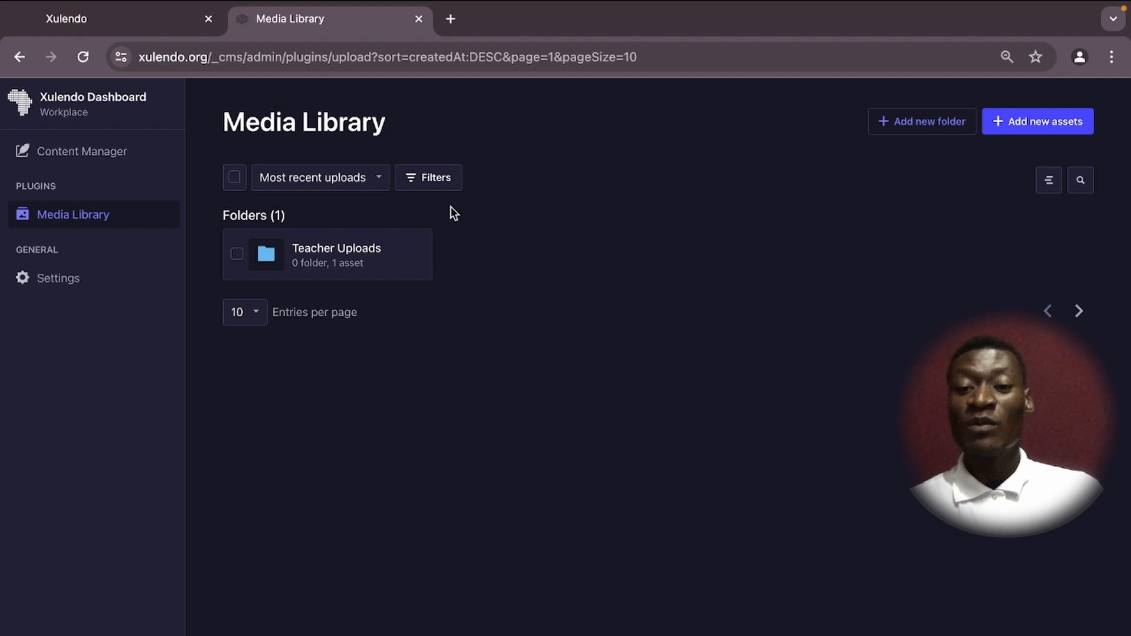
click(328, 254)
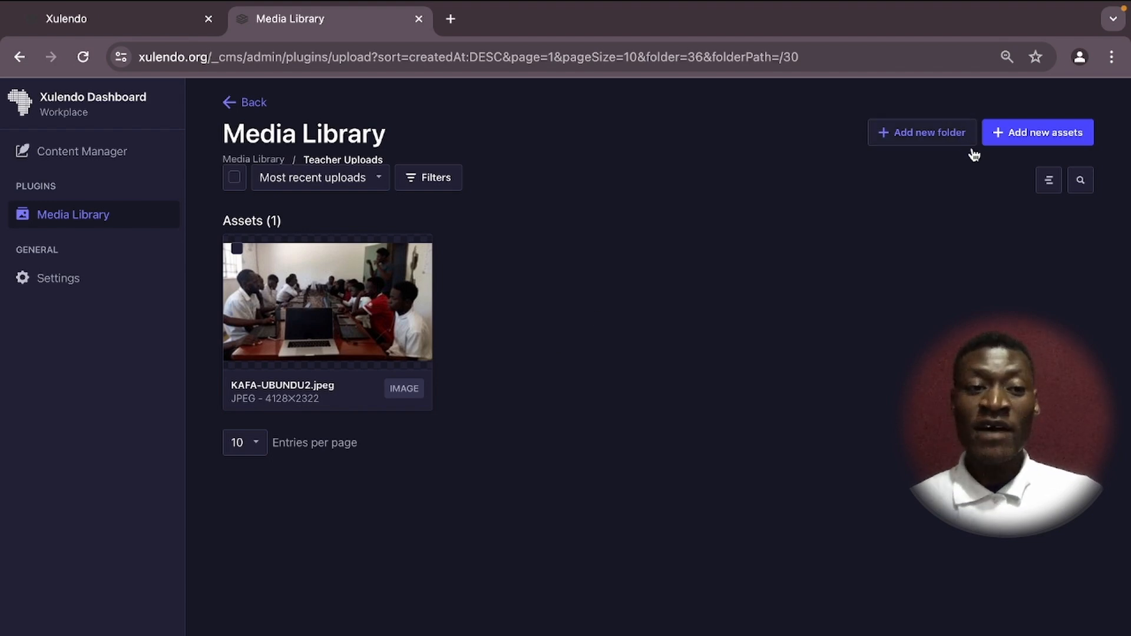
Upload '01- Parts of a computer.pdf' from the computer into Teacher Uploads.
click(1021, 135)
click(549, 464)
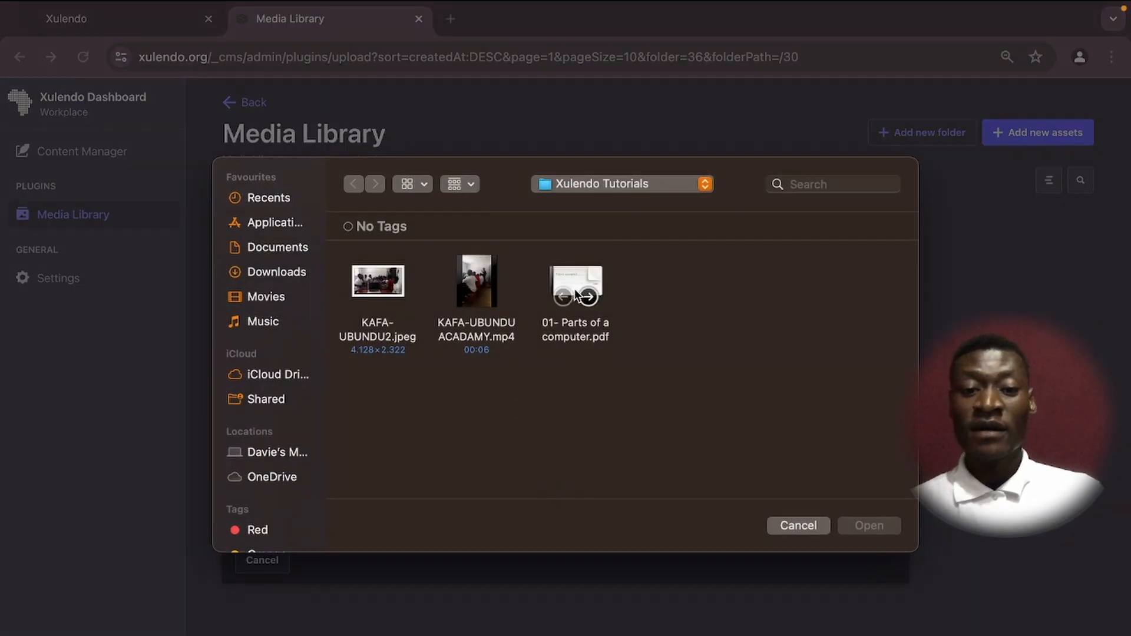
click(576, 271)
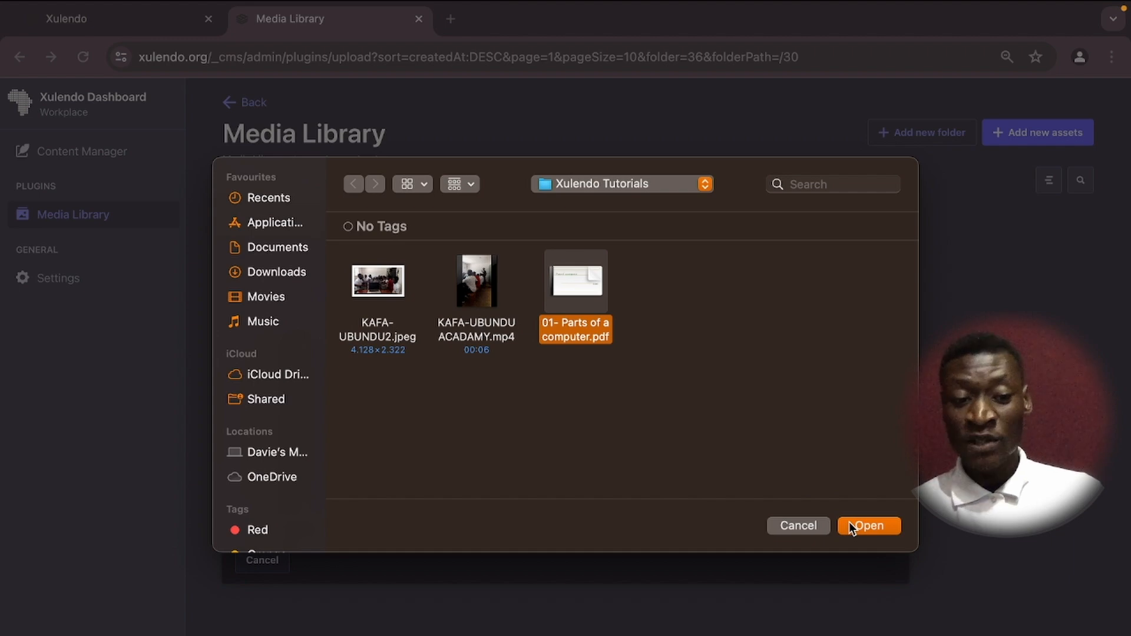
click(862, 528)
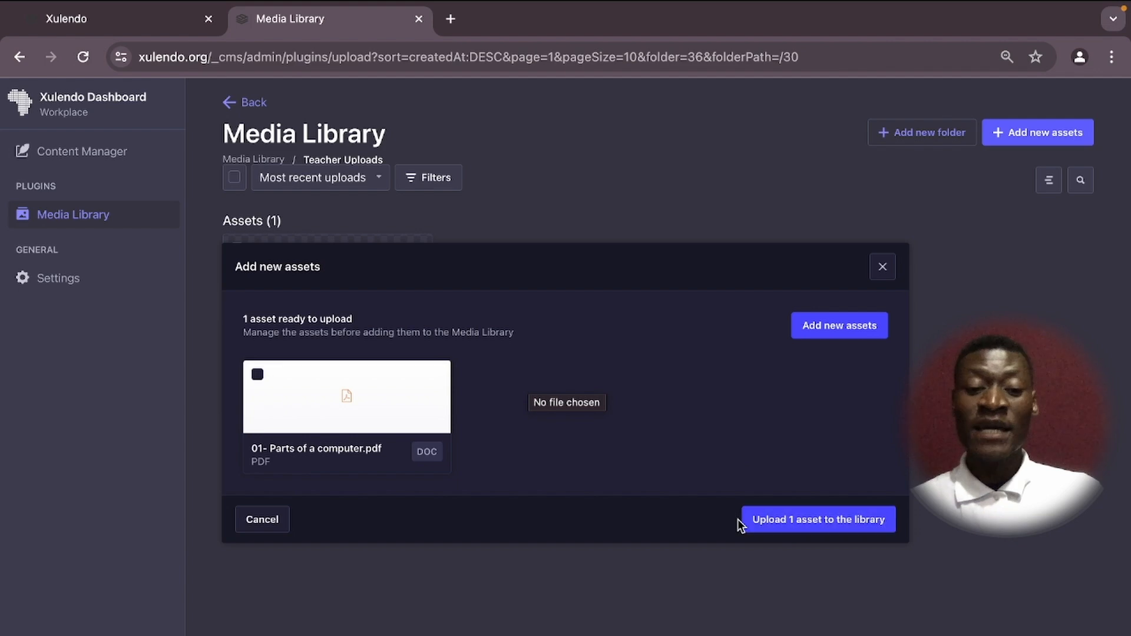
click(797, 525)
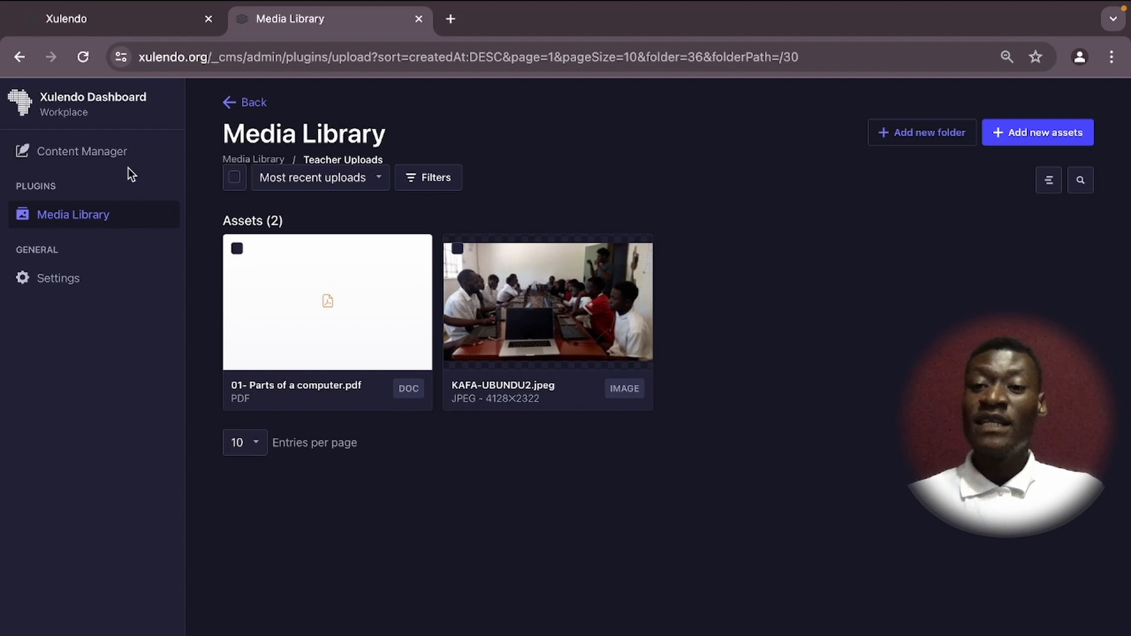
Open entry 8,417 'Xulendo admin video' from Content Manager and scroll to its content list's end.
click(96, 151)
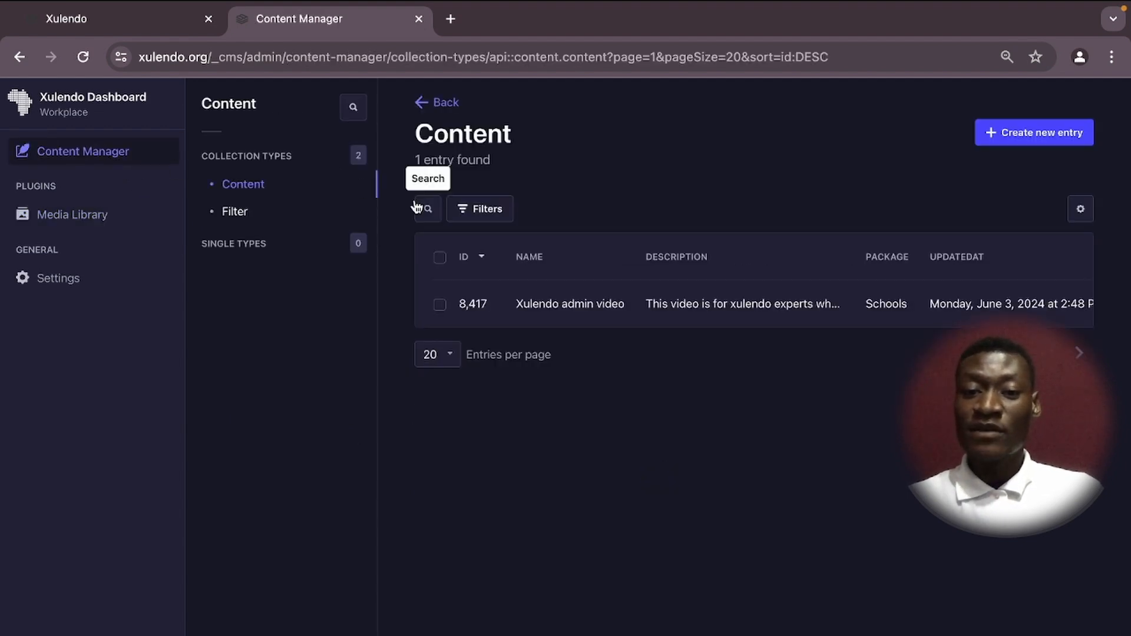
click(694, 308)
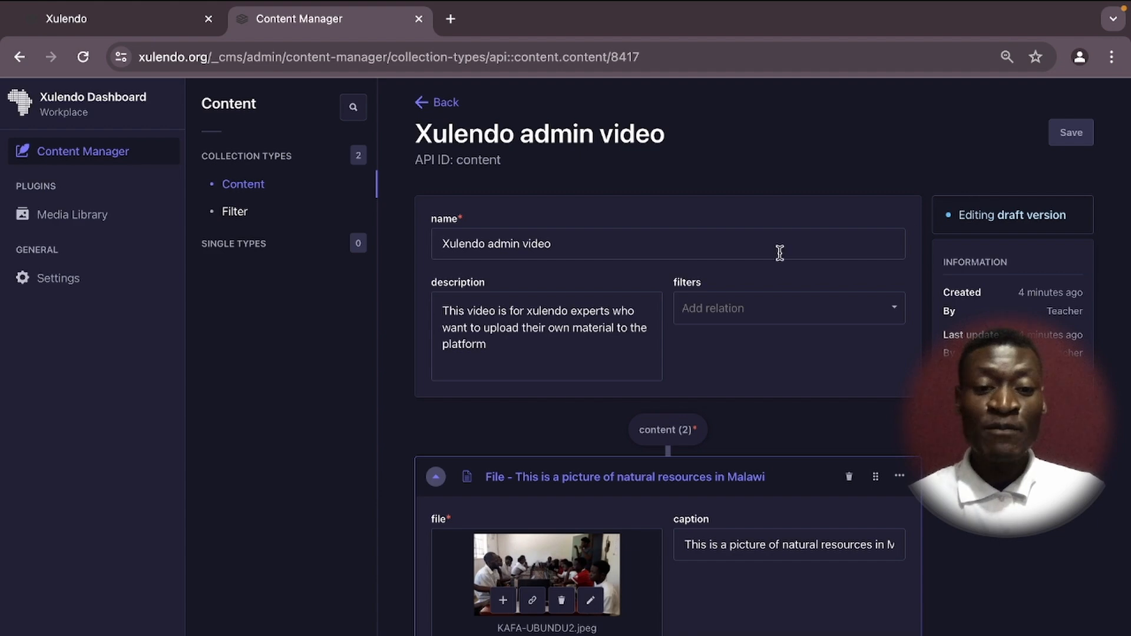
scroll(704, 331, down, 1)
scroll(702, 327, up, 1)
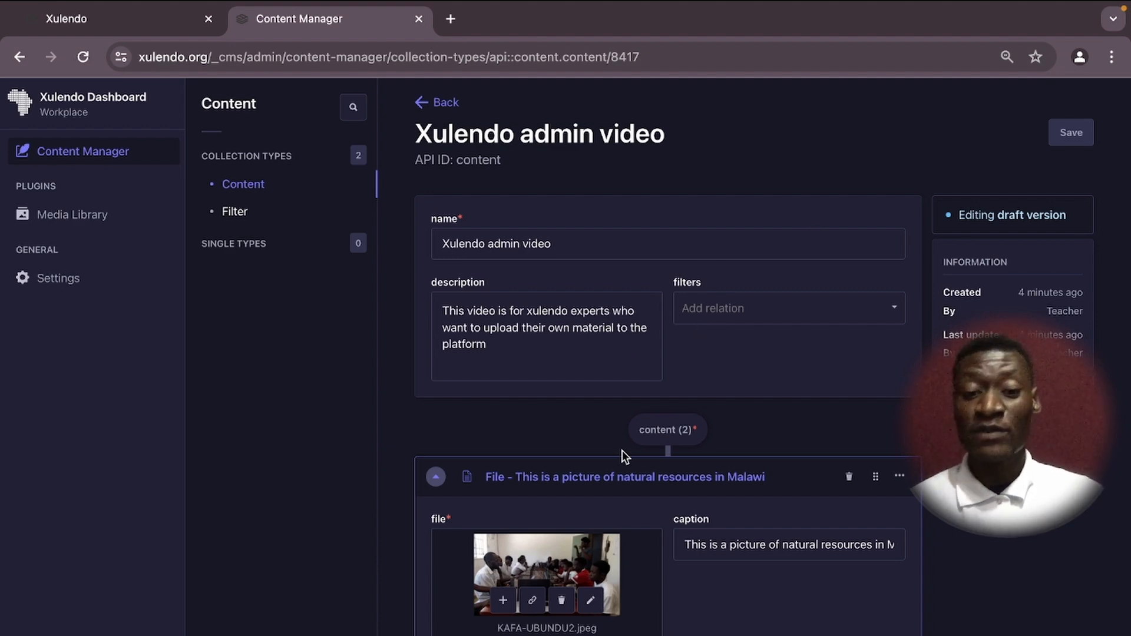
scroll(622, 451, down, 5)
scroll(621, 454, down, 3)
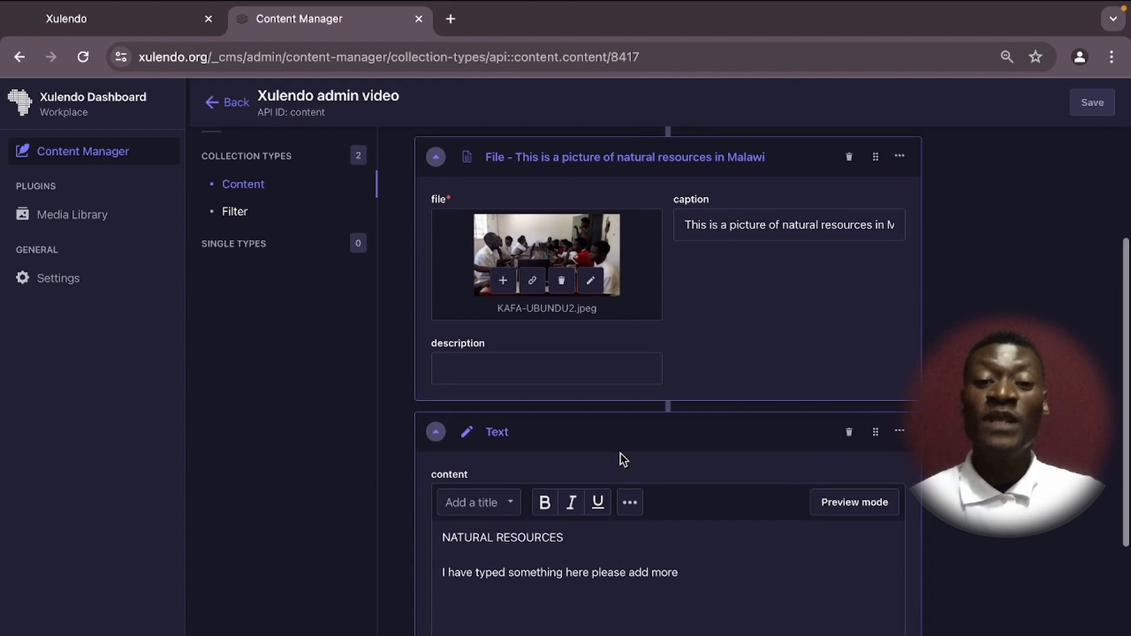
scroll(620, 454, down, 5)
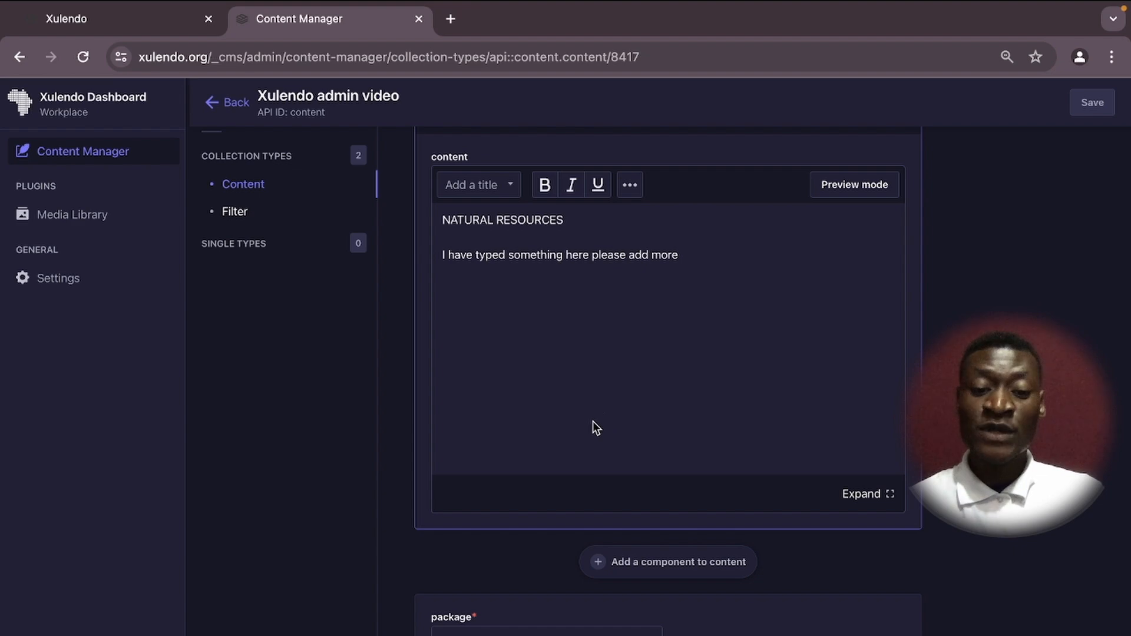
scroll(590, 429, down, 1)
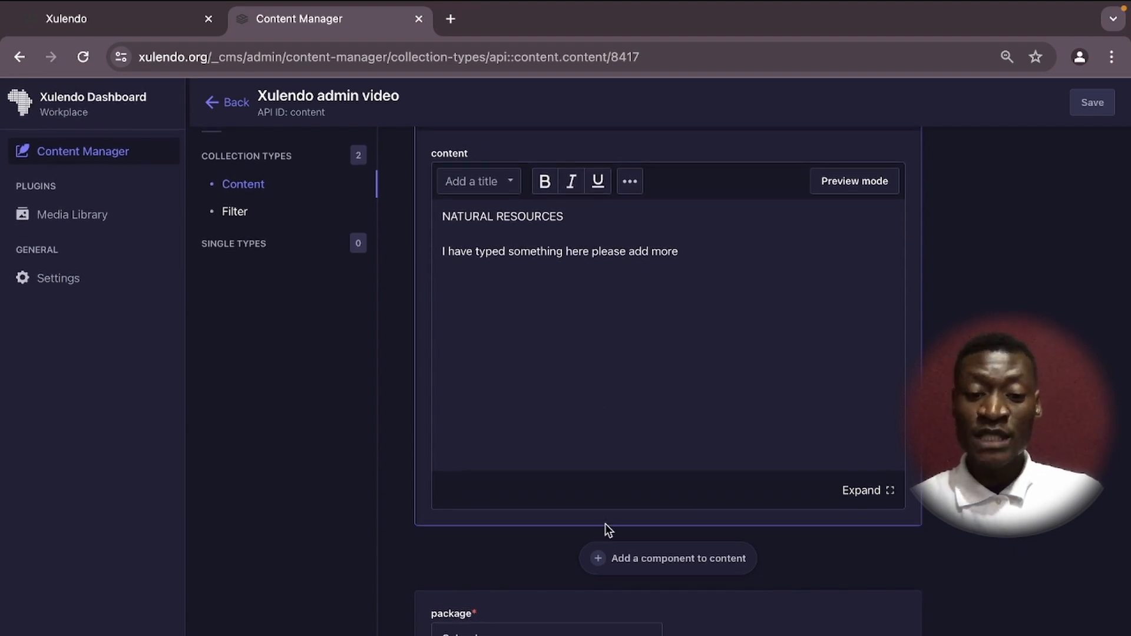
Add a File component holding '01- Parts of a computer.pdf' from Teacher Uploads.
click(598, 561)
scroll(596, 559, down, 5)
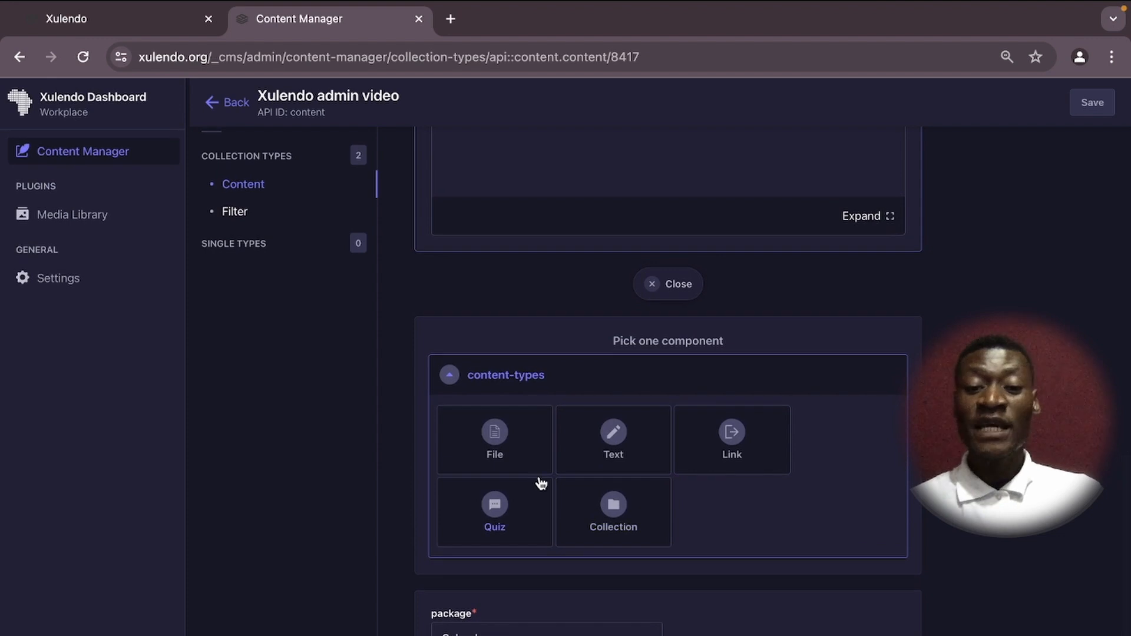
click(497, 442)
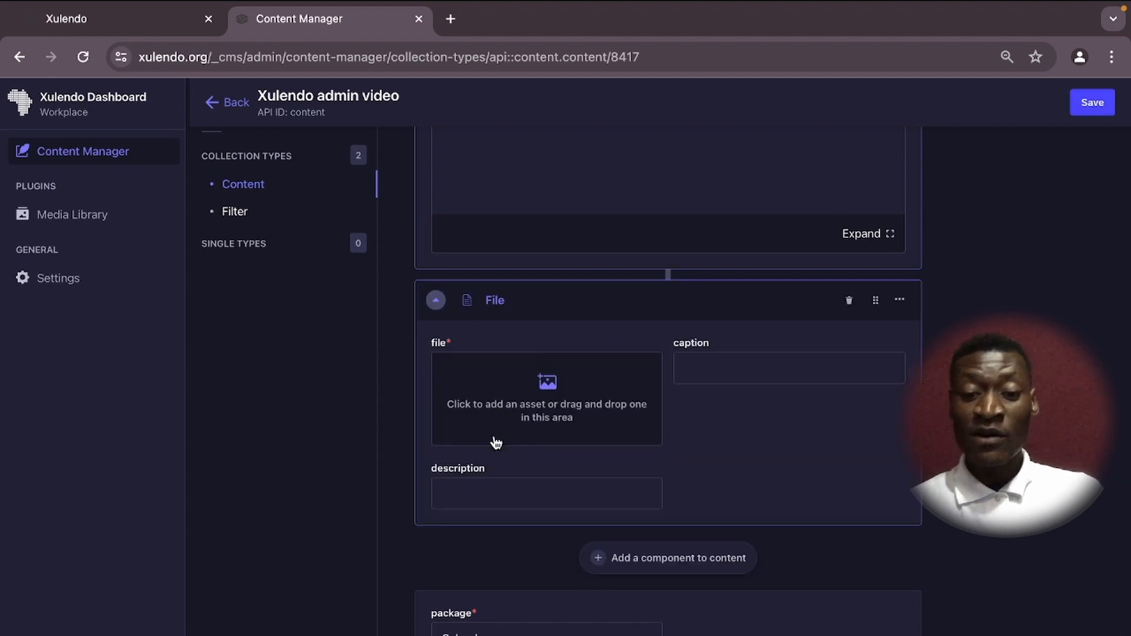
click(550, 389)
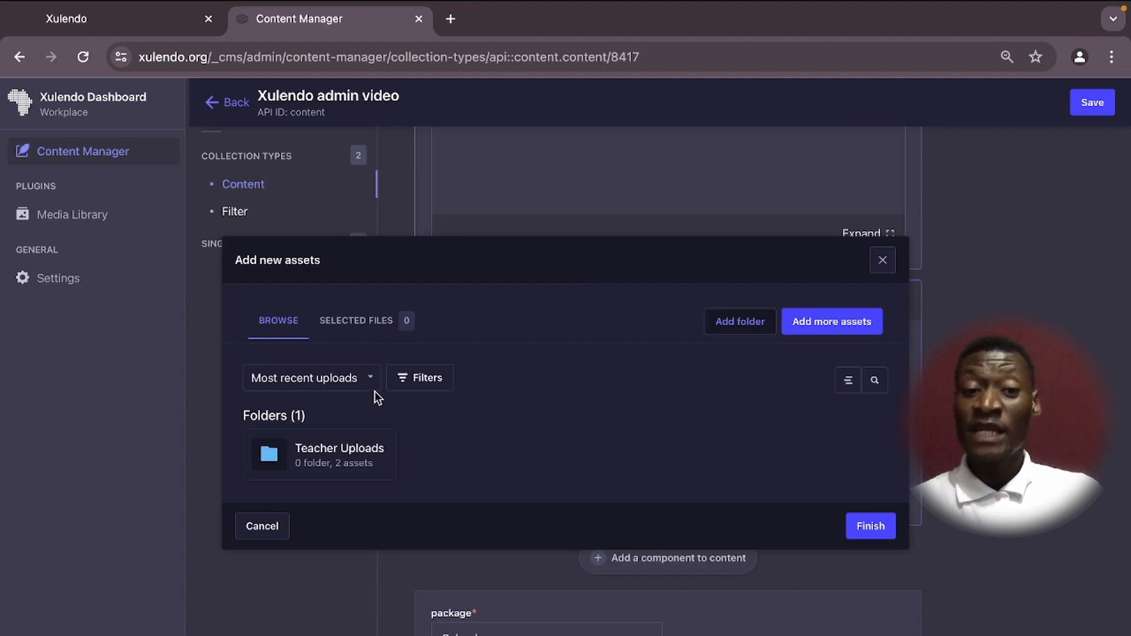
click(315, 455)
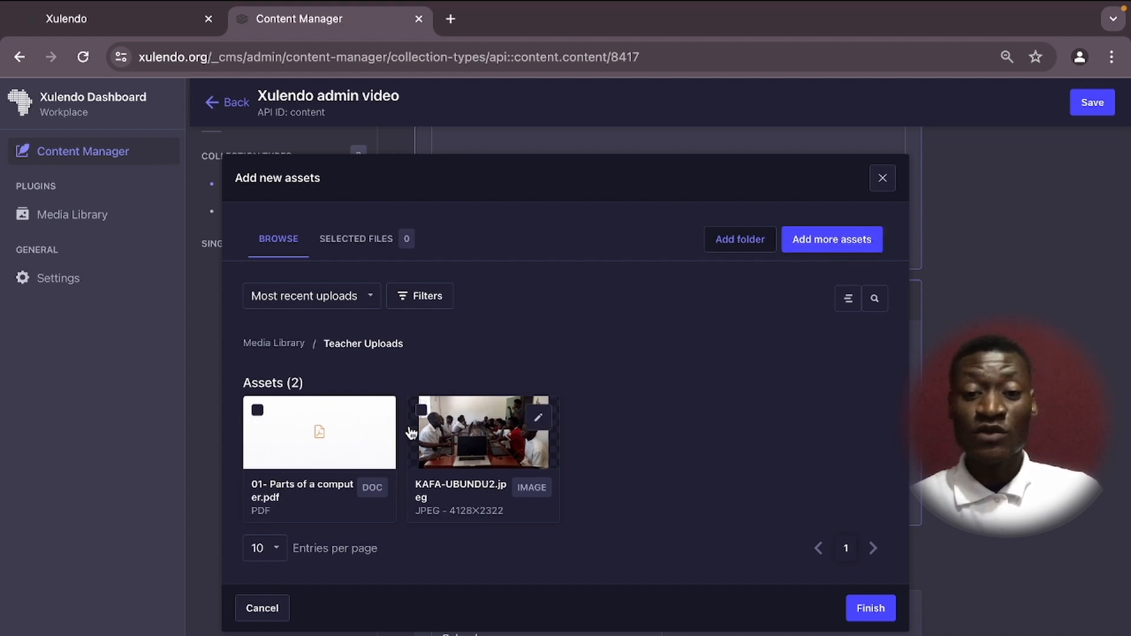
click(257, 412)
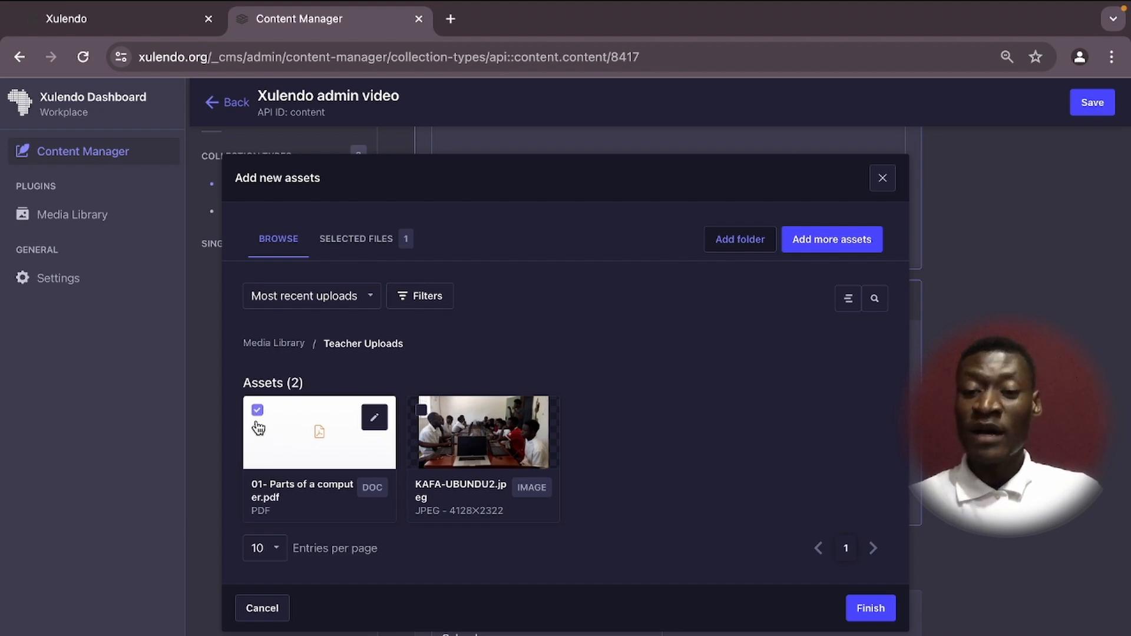
click(871, 608)
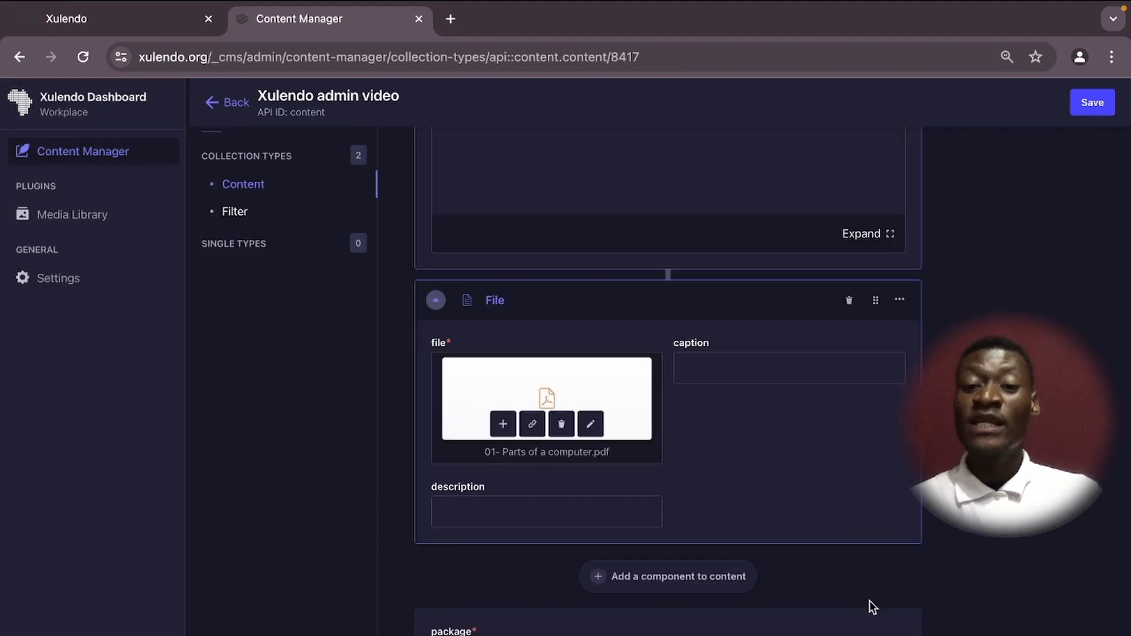
Save the entry with its three content components.
click(710, 365)
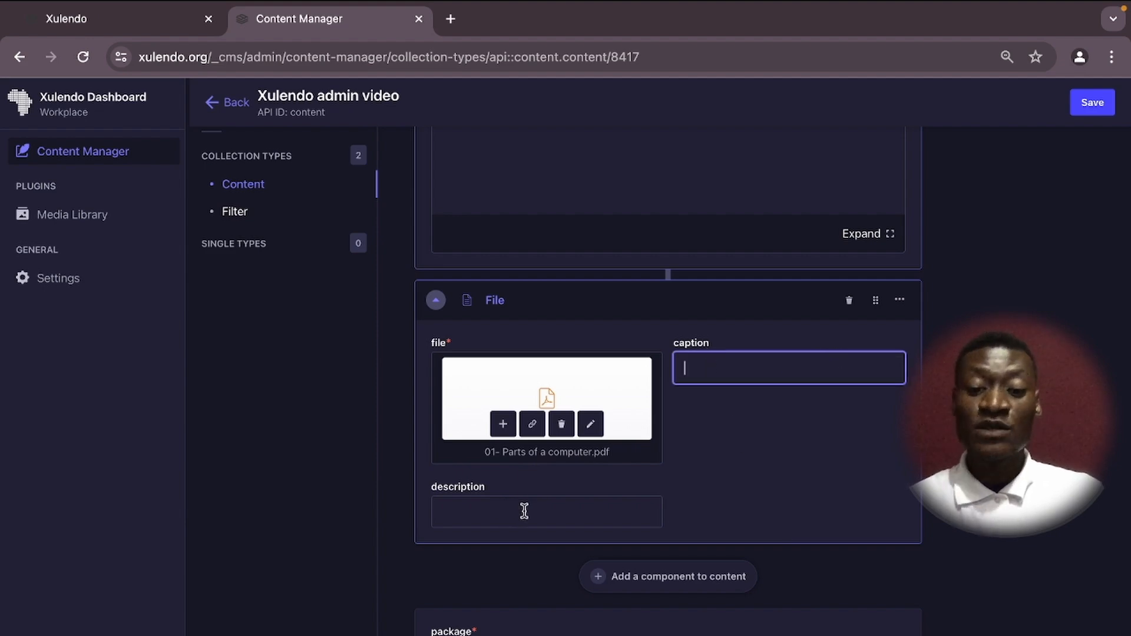
scroll(922, 308, up, 3)
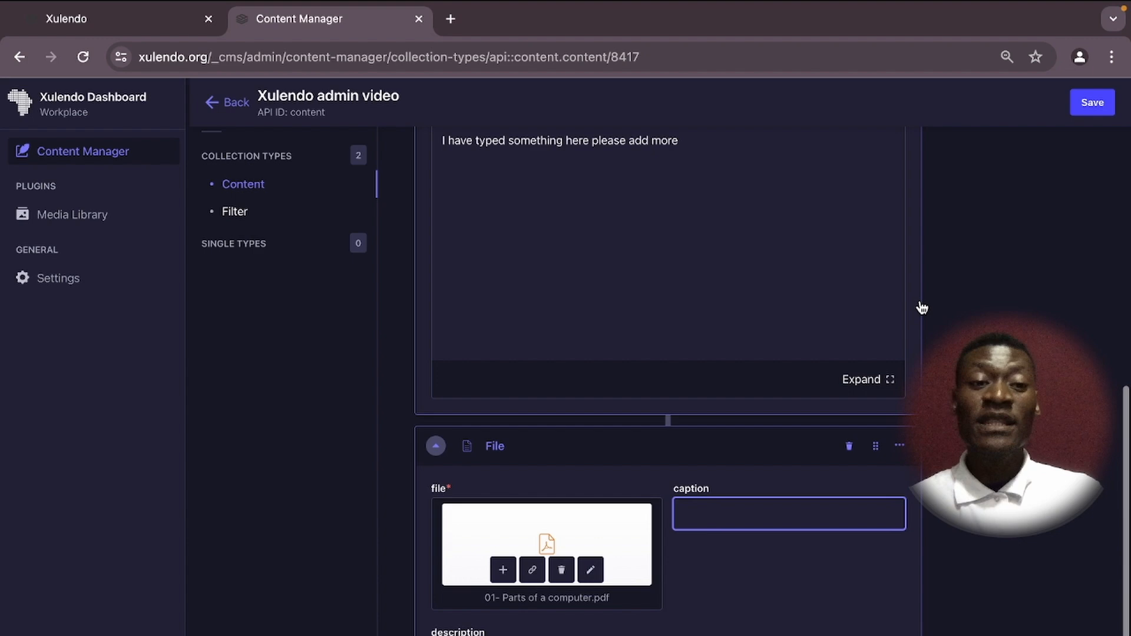
click(1092, 103)
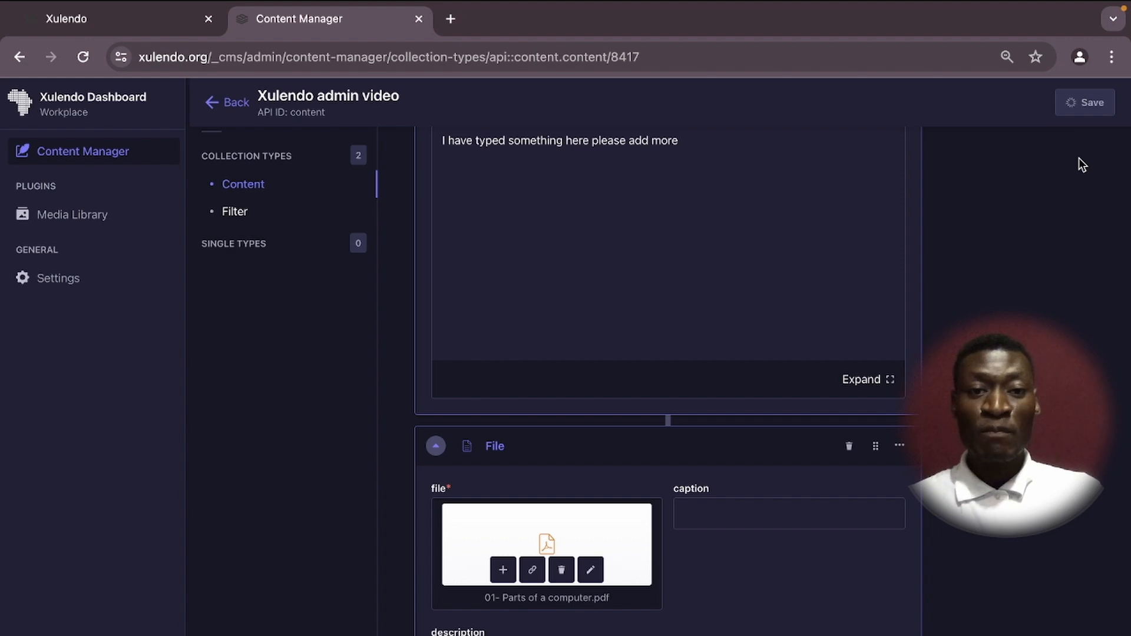
scroll(649, 196, up, 10)
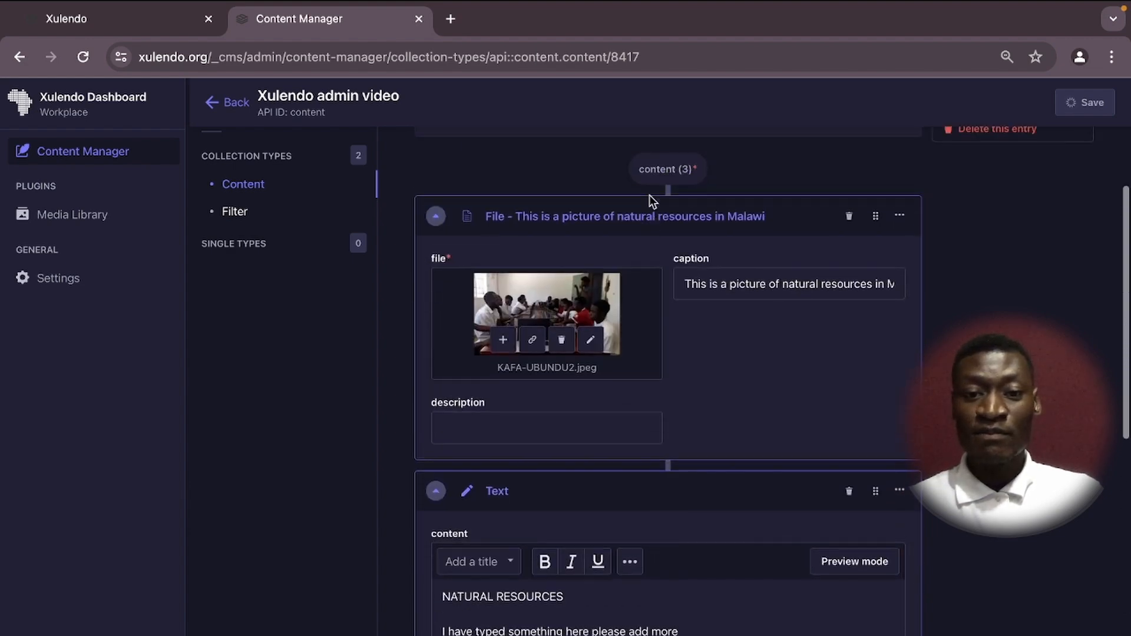